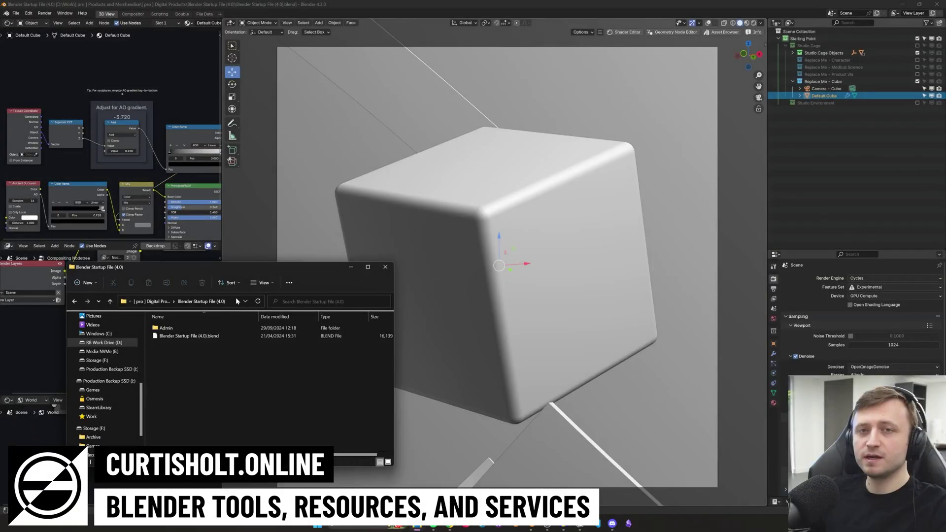
- Return to the startup scene, show the cube through the camera in Rendered shading, and frame the world nodes
{"action": "left_click", "coordinate": [200, 75]}
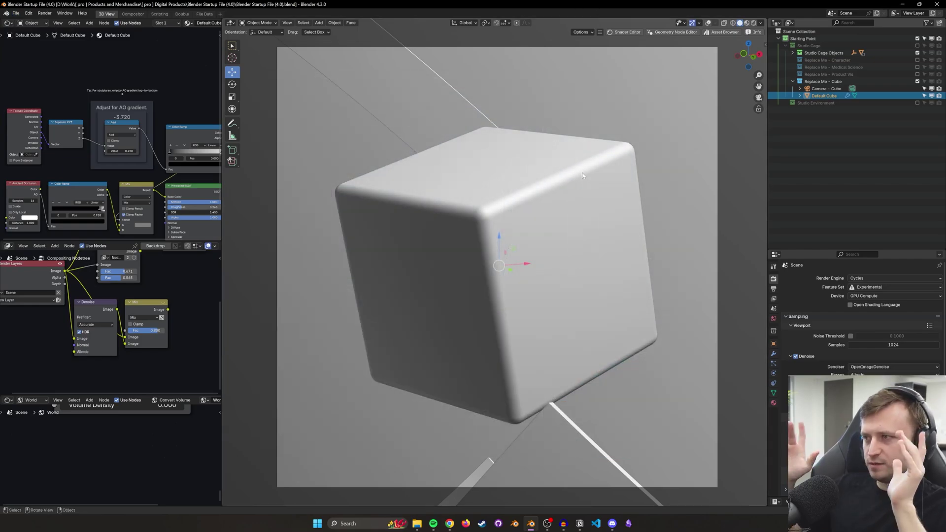
{"action": "key", "text": "KP_0"}
{"action": "key", "text": "z"}
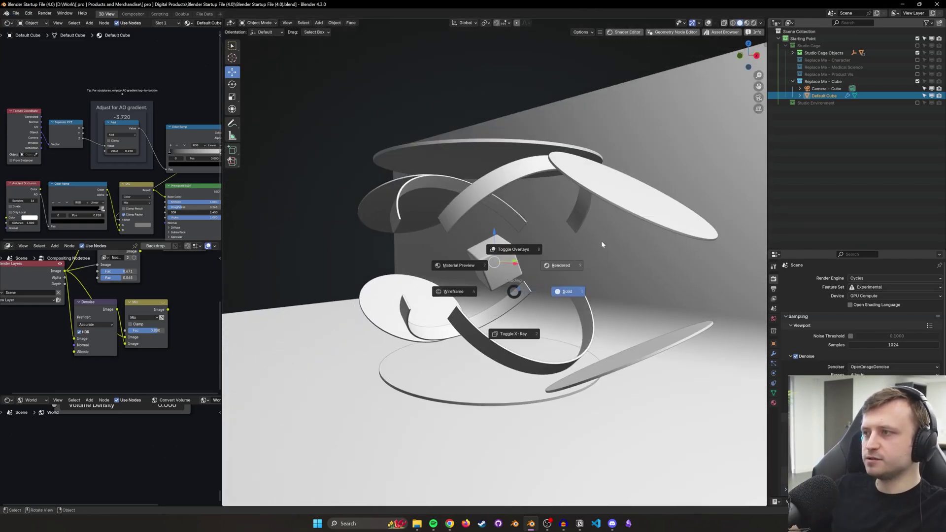
{"action": "left_click", "coordinate": [539, 265]}
{"action": "key", "text": "KP_0"}
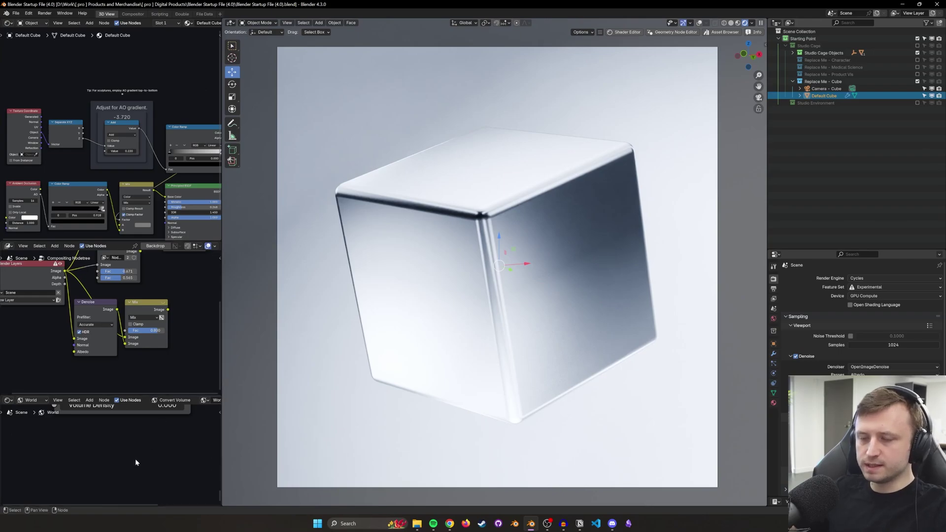
{"action": "key", "text": "Home"}
{"action": "middle_click_drag", "start_coordinate": [98, 450], "coordinate": [97, 461]}
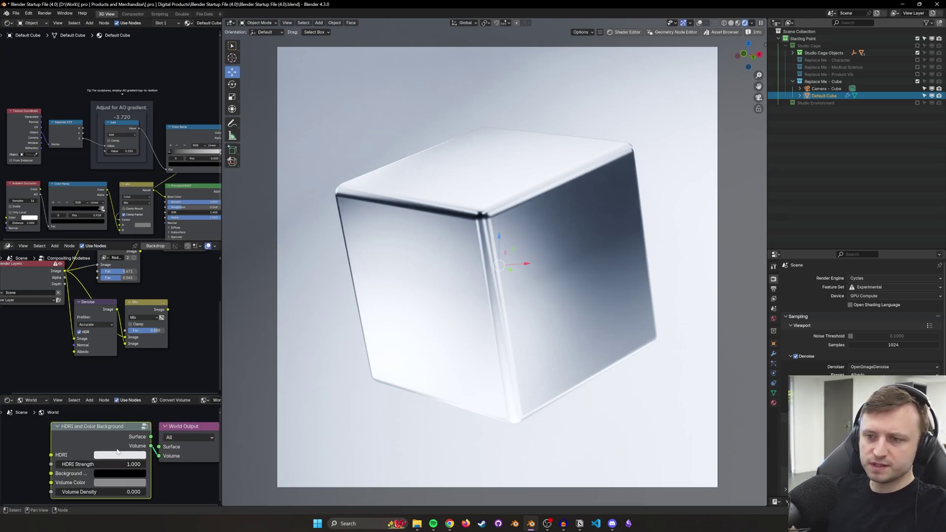
- Delete the light catcher backdrop around the cube, leaving the other studio cage objects in place
{"action": "scroll", "coordinate": [106, 458], "scroll_direction": "down", "scroll_amount": 1}
{"action": "middle_click_drag", "start_coordinate": [541, 364], "coordinate": [512, 374]}
{"action": "key", "text": "a"}
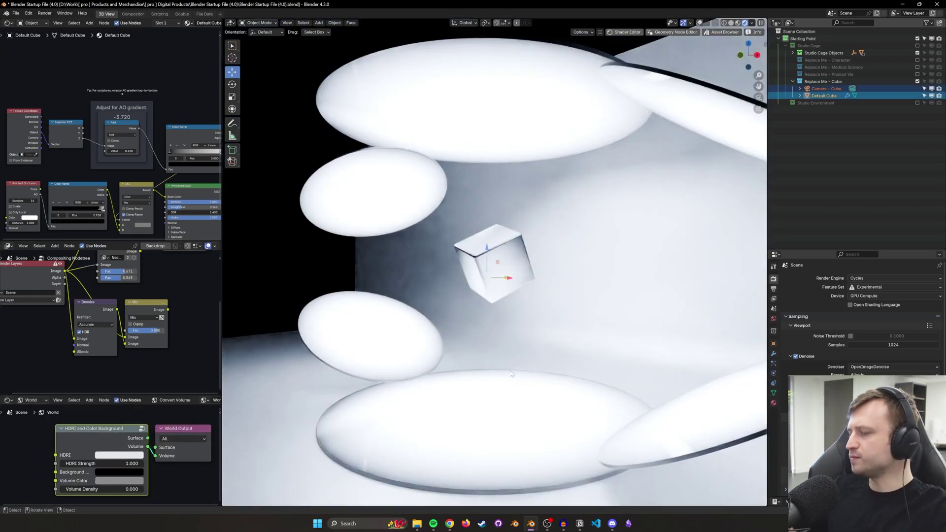
{"action": "key", "text": "Delete"}
{"action": "key", "text": "ctrl+z"}
{"action": "left_click", "coordinate": [587, 318]}
{"action": "key", "text": "Delete"}
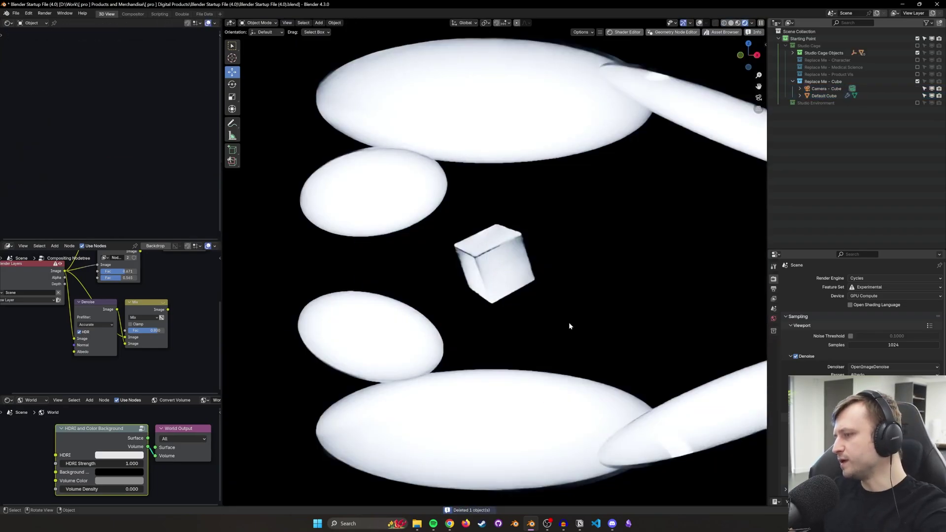
- Enlarge the world node editor and try a different Volume Density, resetting it to 0.000
{"action": "middle_click_drag", "start_coordinate": [569, 322], "coordinate": [408, 407]}
{"action": "left_click_drag", "start_coordinate": [149, 396], "coordinate": [145, 361]}
{"action": "scroll", "coordinate": [130, 410], "scroll_direction": "up", "scroll_amount": 1}
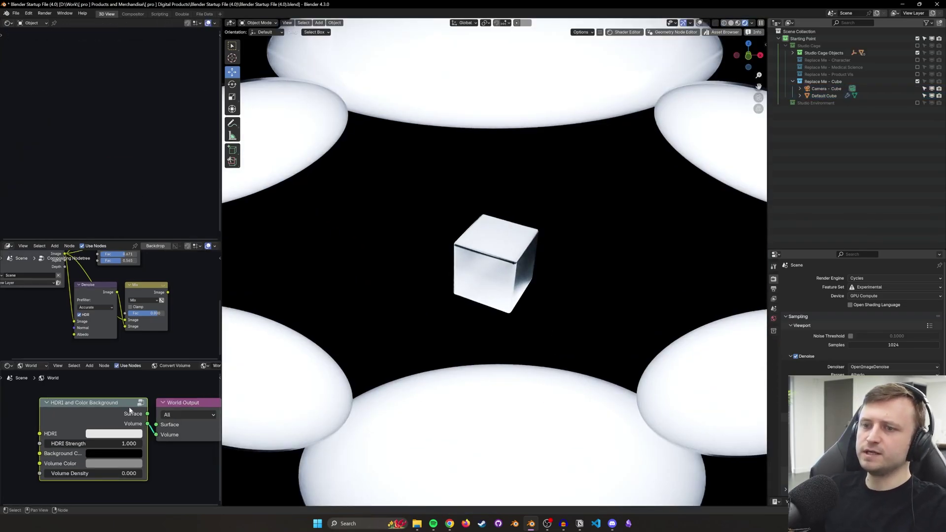
{"action": "mouse_move", "coordinate": [88, 474]}
{"action": "left_mouse_down"}
{"action": "mouse_move", "coordinate": [113, 474]}
{"action": "mouse_move", "coordinate": [96, 473]}
{"action": "left_mouse_up"}
{"action": "key", "text": "BackSpace"}
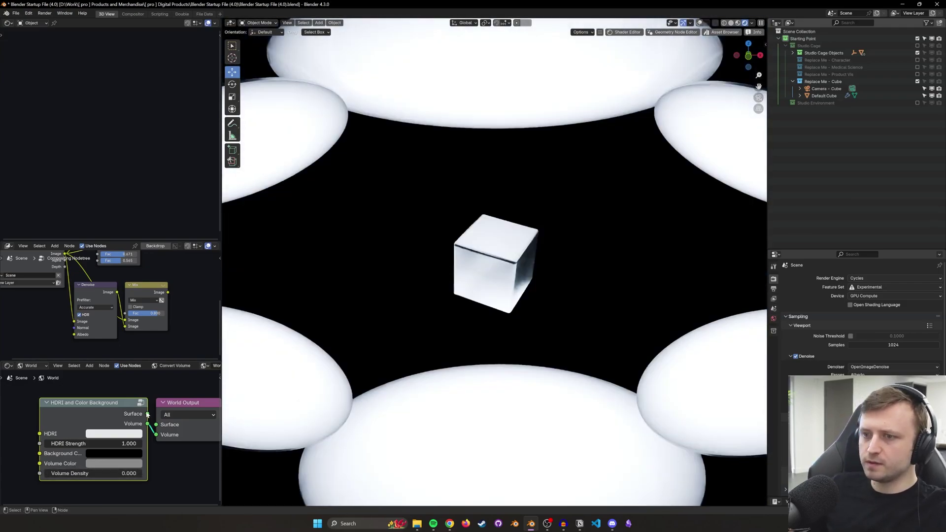
- Set the Background Color of the HDRI and Color Background node to dark blue, #0026A2
{"action": "left_click", "coordinate": [124, 454]}
{"action": "left_click_drag", "start_coordinate": [170, 376], "coordinate": [171, 328]}
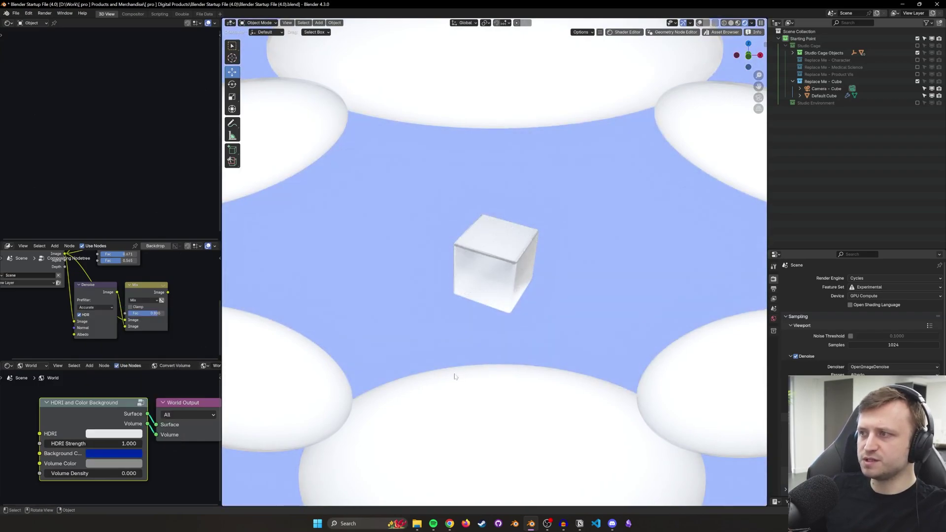
{"action": "middle_click_drag", "start_coordinate": [456, 377], "coordinate": [409, 370]}
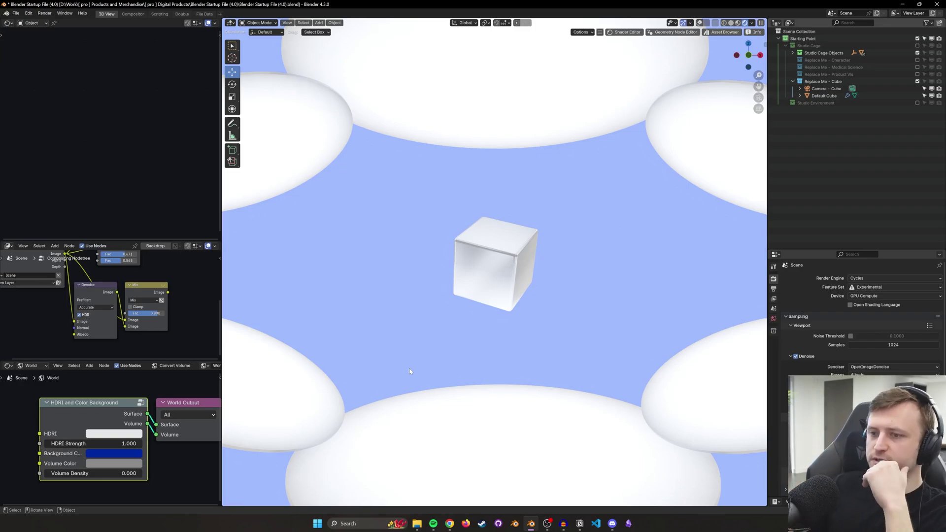
{"action": "middle_click_drag", "start_coordinate": [40, 434], "coordinate": [56, 422]}
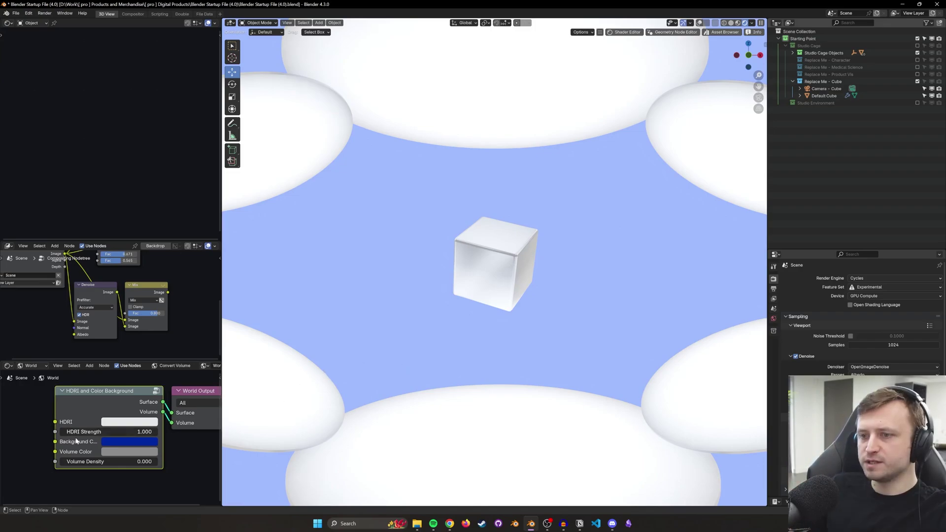
{"action": "left_click_drag", "start_coordinate": [105, 432], "coordinate": [57, 432]}
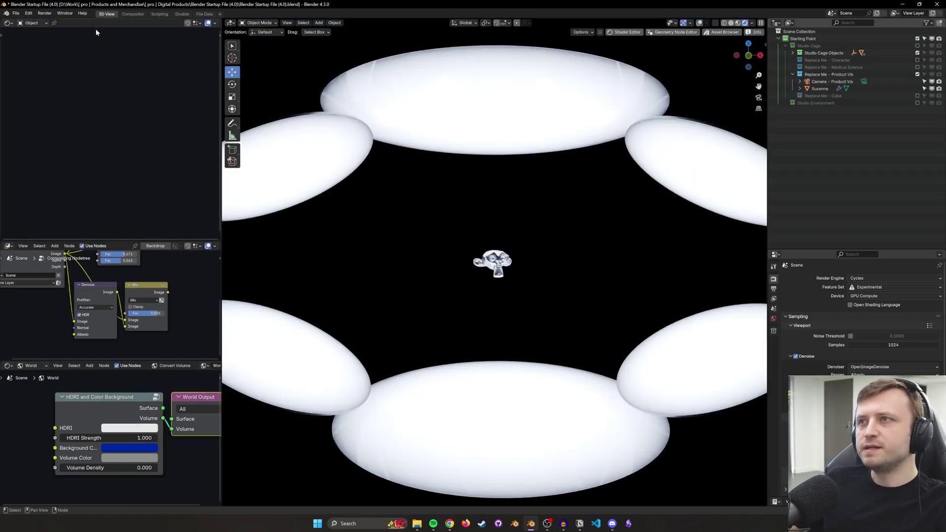
- Save the project as a new file named Blender Startup File (4.3).blend in the same folder
{"action": "key", "text": "ctrl+shift+s"}
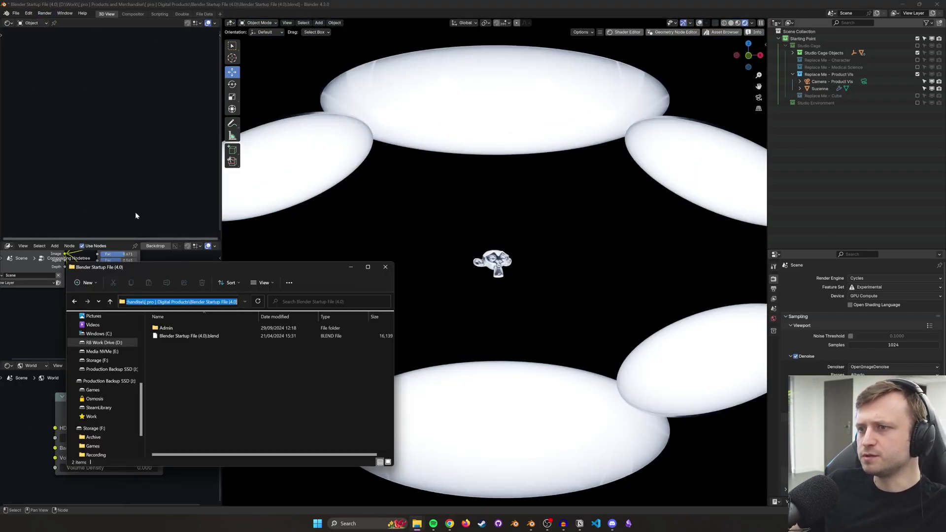
{"action": "left_click", "coordinate": [6, 12]}
{"action": "left_click", "coordinate": [8, 22]}
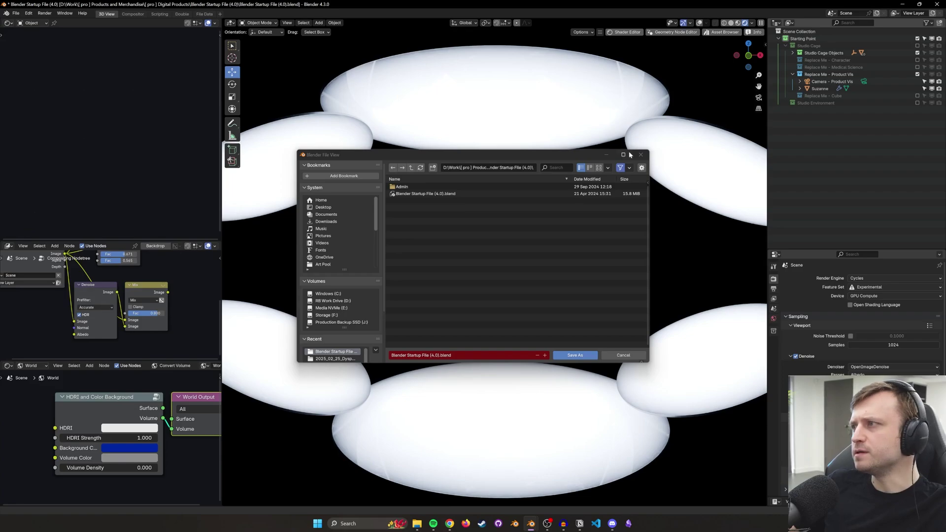
{"action": "left_click_drag", "start_coordinate": [630, 155], "coordinate": [533, 160]}
{"action": "left_click", "coordinate": [339, 361]}
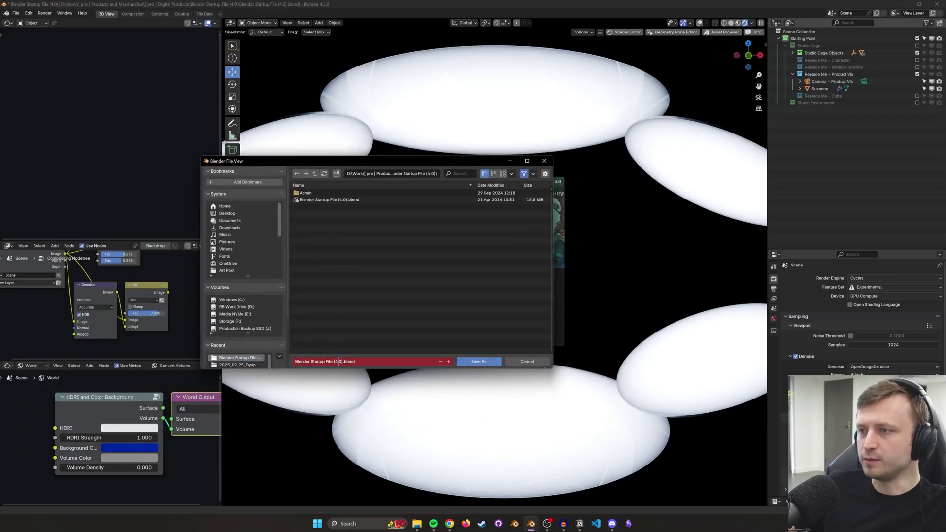
{"action": "key", "text": "Delete"}
{"action": "type", "text": "3"}
{"action": "key", "text": "Return"}
{"action": "left_click", "coordinate": [336, 272]}
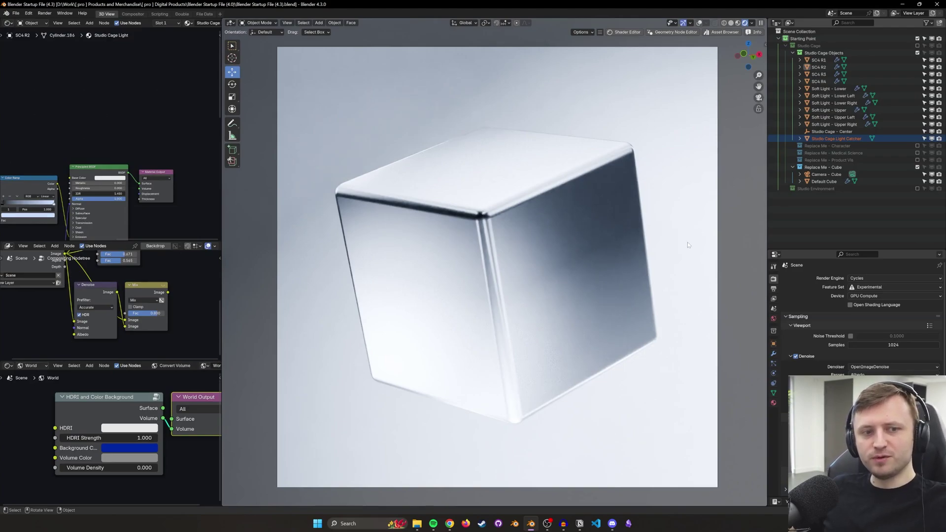
- Switch the window to fullscreen, enlarge the text editor below the Properties editor, and narrow that column slightly
{"action": "left_click", "coordinate": [65, 13]}
{"action": "left_click", "coordinate": [75, 36]}
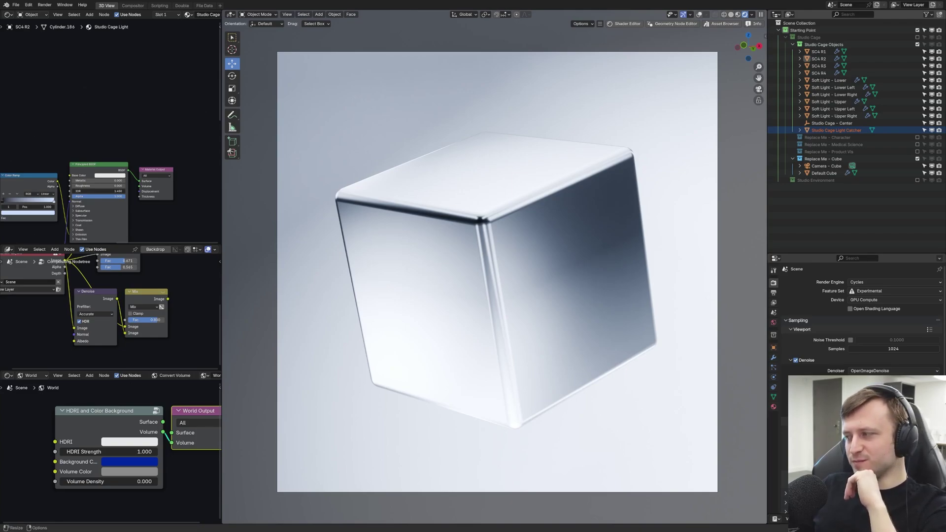
{"action": "left_click_drag", "start_coordinate": [886, 513], "coordinate": [887, 370]}
{"action": "left_click_drag", "start_coordinate": [767, 407], "coordinate": [786, 407]}
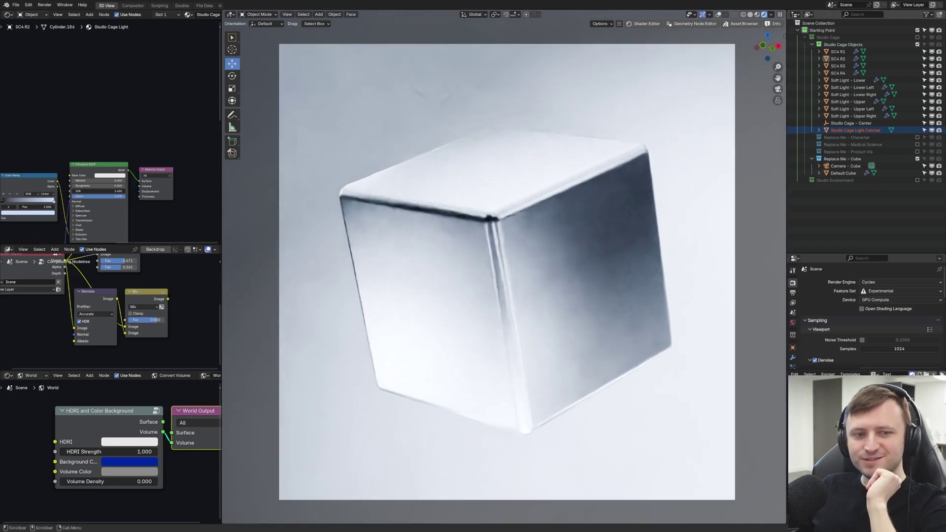
{"action": "left_click_drag", "start_coordinate": [832, 370], "coordinate": [833, 362]}
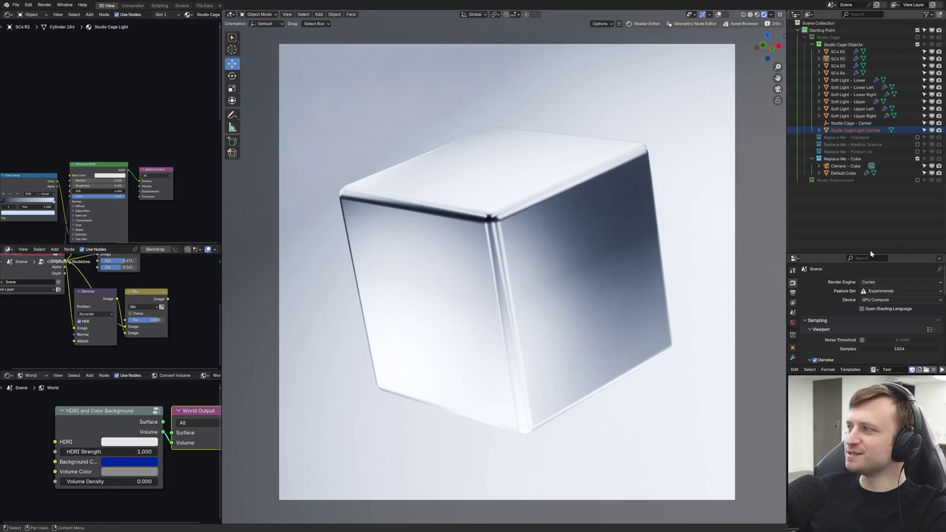
- Give the Properties editor more height by shrinking the outliner, and save the file
{"action": "left_click_drag", "start_coordinate": [877, 253], "coordinate": [877, 199]}
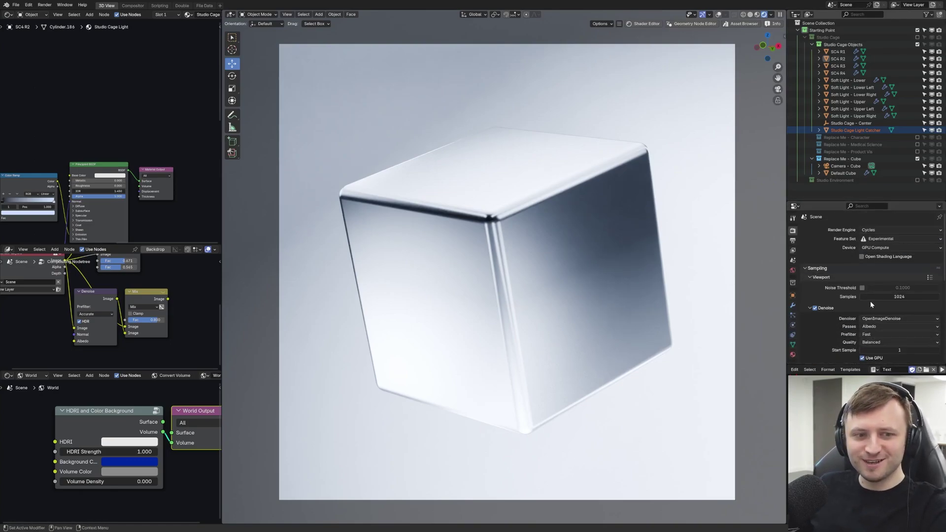
{"action": "scroll", "coordinate": [869, 300], "scroll_direction": "down", "scroll_amount": 1}
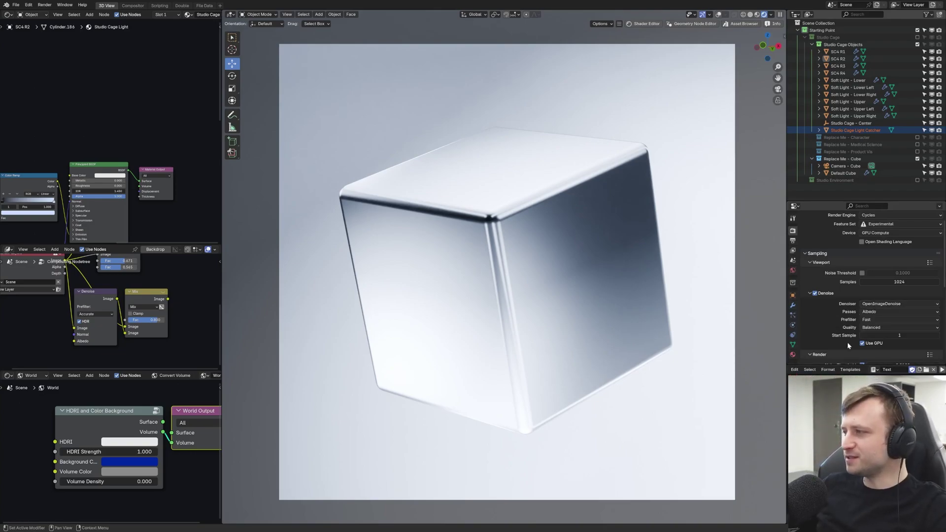
{"action": "scroll", "coordinate": [851, 333], "scroll_direction": "down", "scroll_amount": 1}
{"action": "scroll", "coordinate": [851, 333], "scroll_direction": "down", "scroll_amount": 2}
{"action": "key", "text": "ctrl+s"}
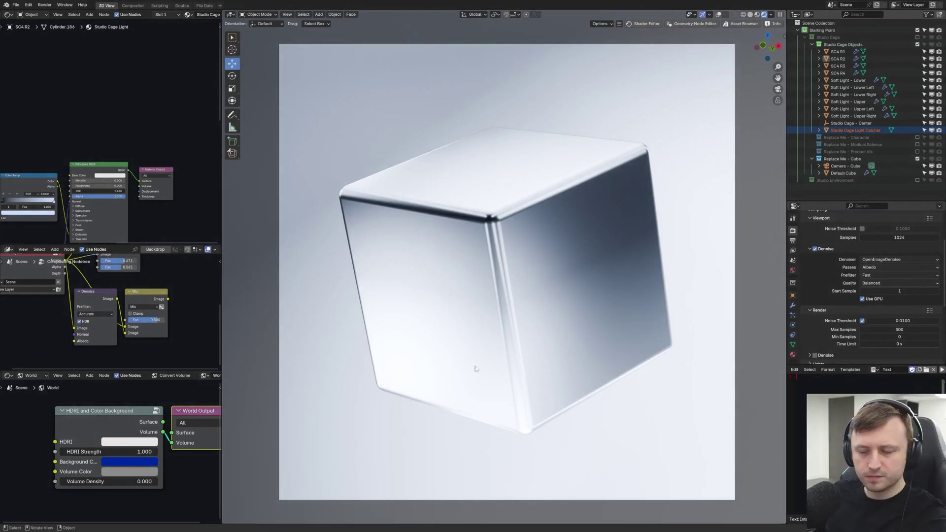
- Show the Starting Point collection properties and collapse Studio Cage Objects in a slightly shorter outliner
{"action": "left_click_drag", "start_coordinate": [808, 366], "coordinate": [786, 372]}
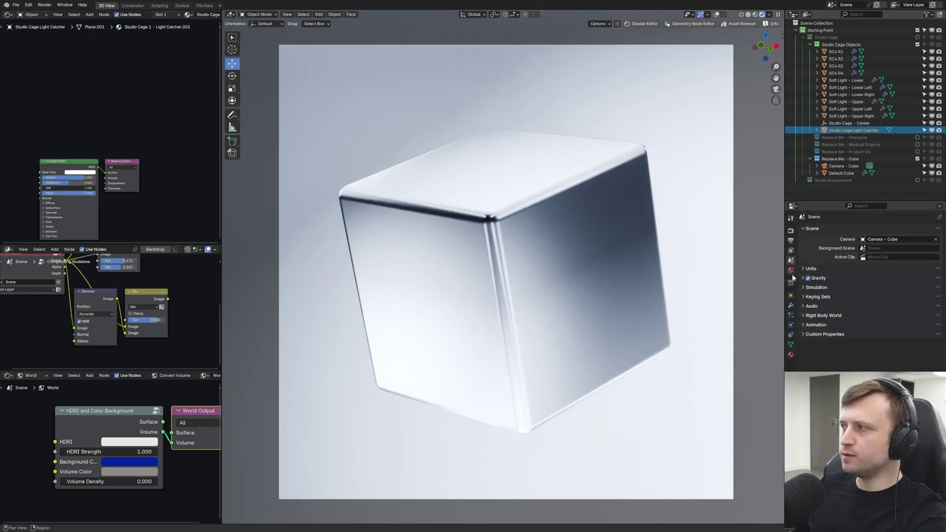
{"action": "left_click", "coordinate": [790, 283]}
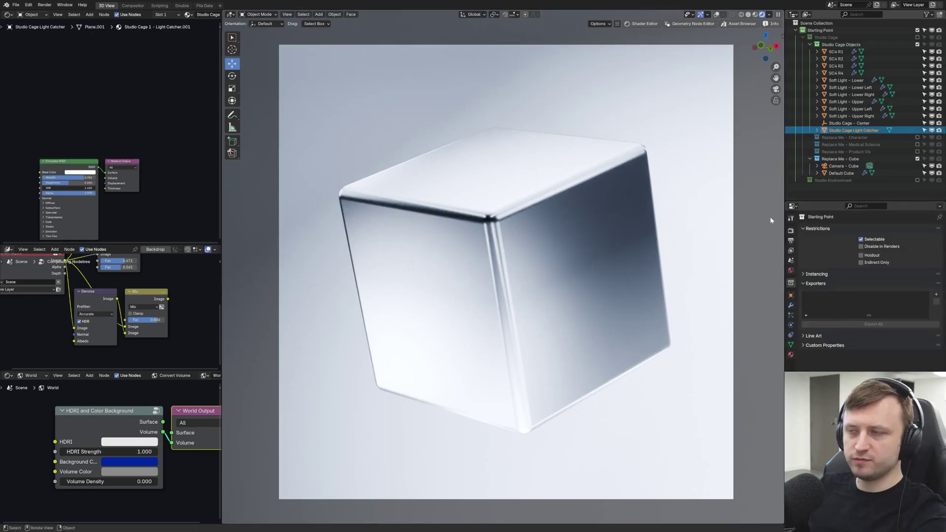
{"action": "left_click_drag", "start_coordinate": [816, 201], "coordinate": [842, 193]}
{"action": "left_click", "coordinate": [809, 44]}
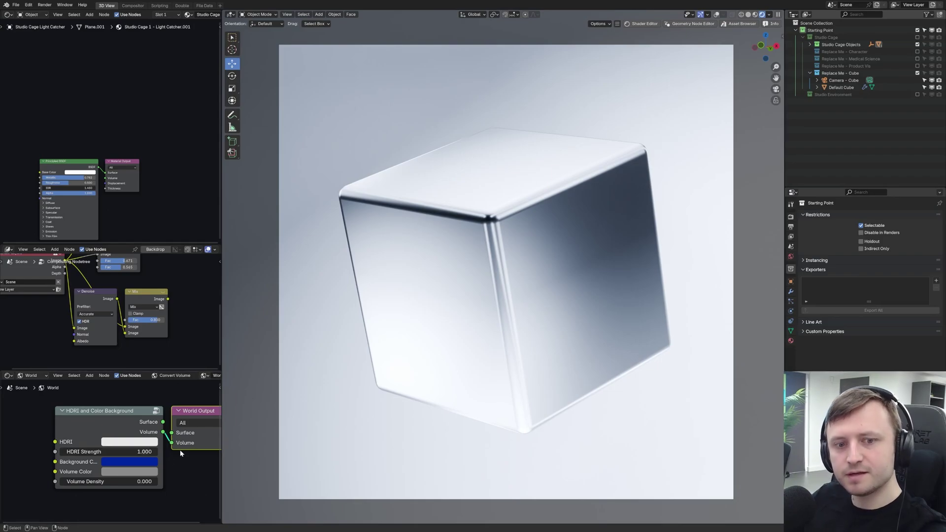
- Save the file and set all RGBA channels of the world node group's Background Color to 0
{"action": "left_click", "coordinate": [177, 474]}
{"action": "key", "text": "ctrl+s"}
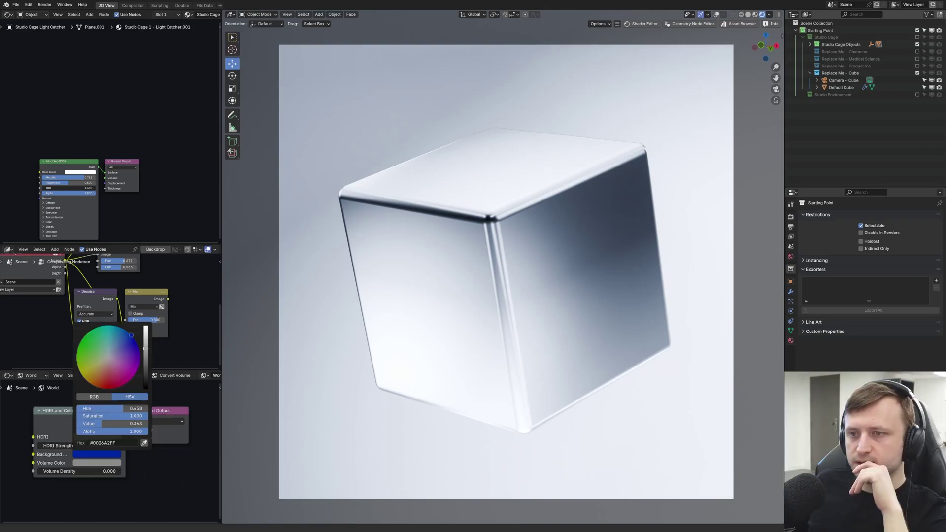
{"action": "left_click_drag", "start_coordinate": [112, 408], "coordinate": [114, 432]}
{"action": "type", "text": "0"}
{"action": "key", "text": "Return"}
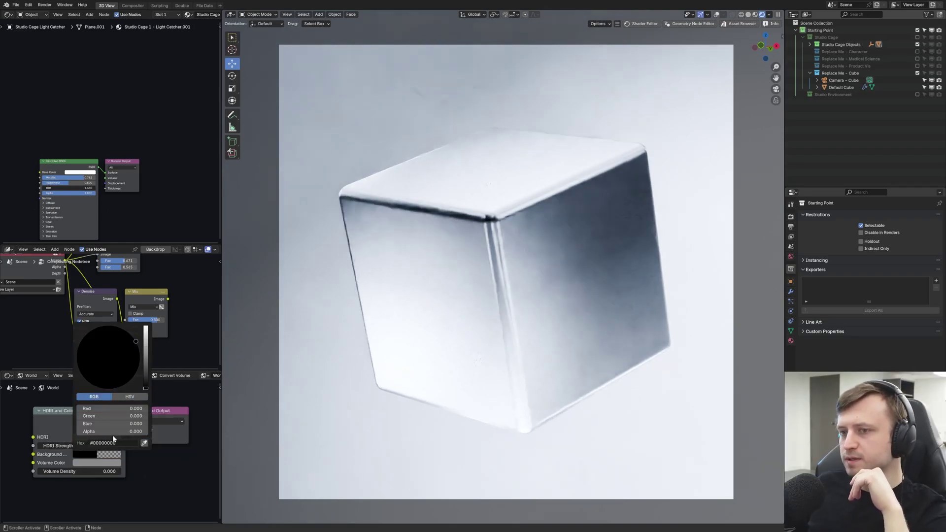
{"action": "key", "text": "Home"}
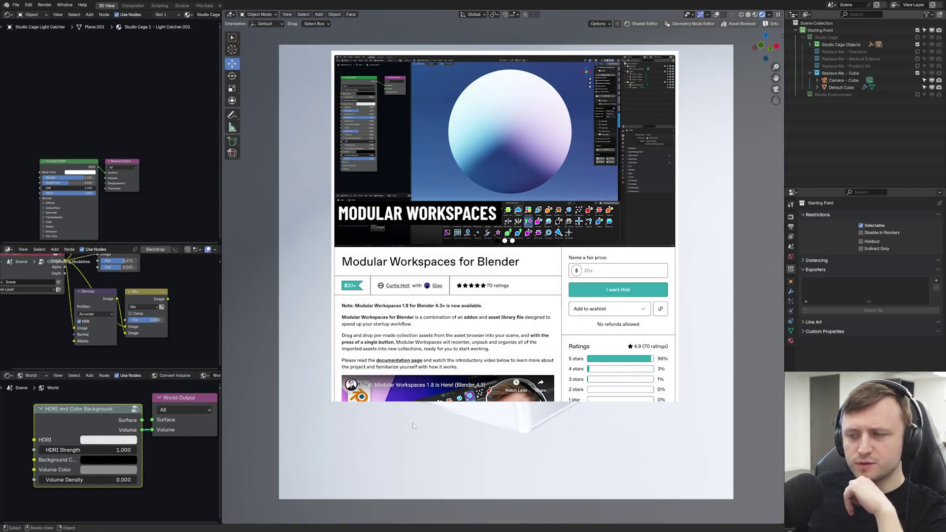
- Review the Modular Workspaces asset library and its add-on settings, and close both again
{"action": "key", "text": "alt+w"}
{"action": "left_click", "coordinate": [346, 471]}
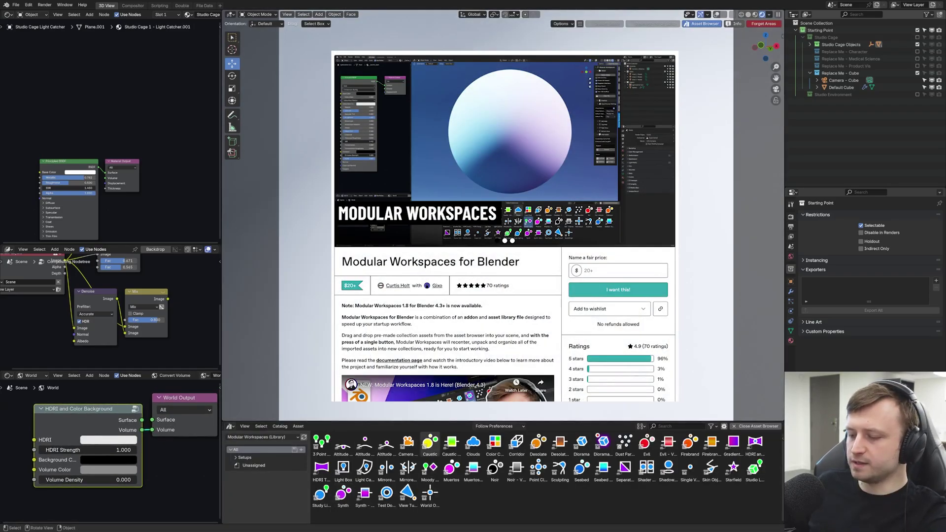
{"action": "key", "text": "n"}
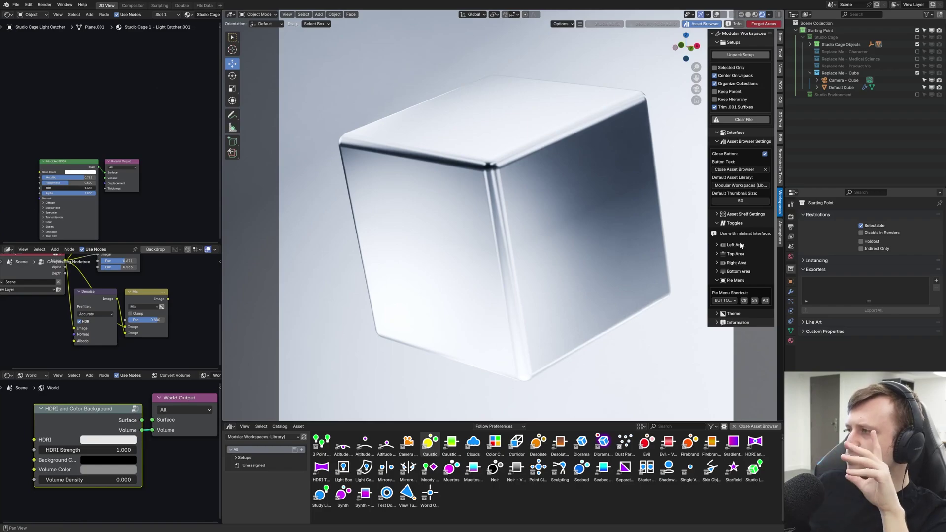
{"action": "key", "text": "n"}
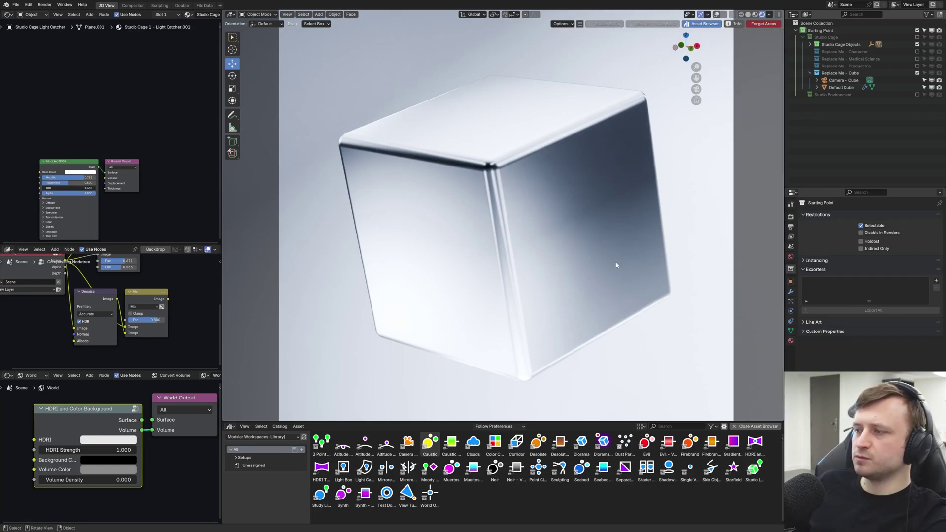
{"action": "key", "text": "button4"}
{"action": "left_click", "coordinate": [635, 346]}
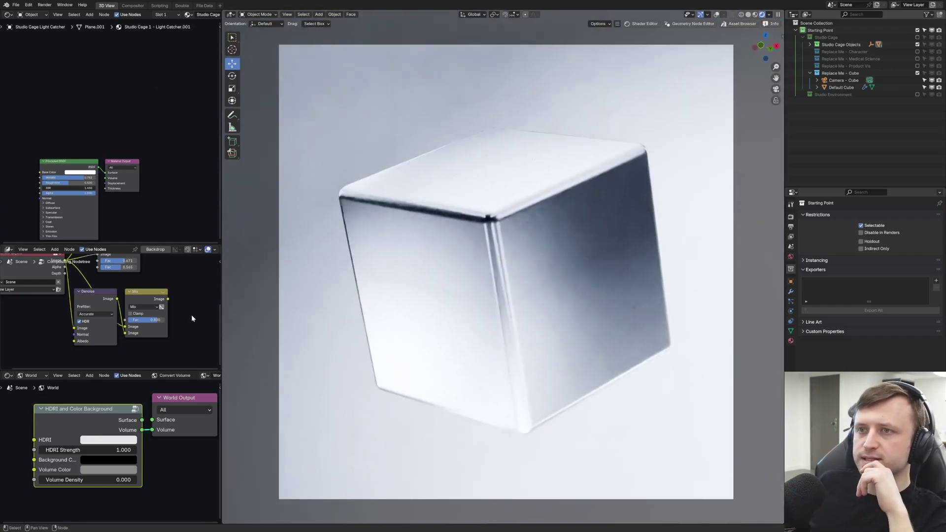
- Maximize the compositing node editor and examine the Viewport Bloom, Render Bloom and Denoise nodes
{"action": "scroll", "coordinate": [114, 318], "scroll_direction": "down", "scroll_amount": 6}
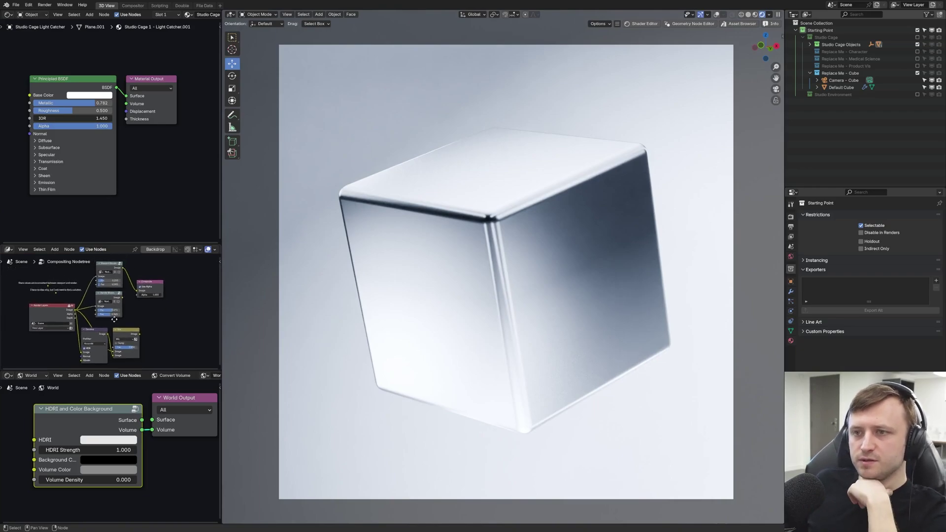
{"action": "middle_click_drag", "start_coordinate": [113, 319], "coordinate": [128, 316]}
{"action": "scroll", "coordinate": [128, 317], "scroll_direction": "up", "scroll_amount": 1}
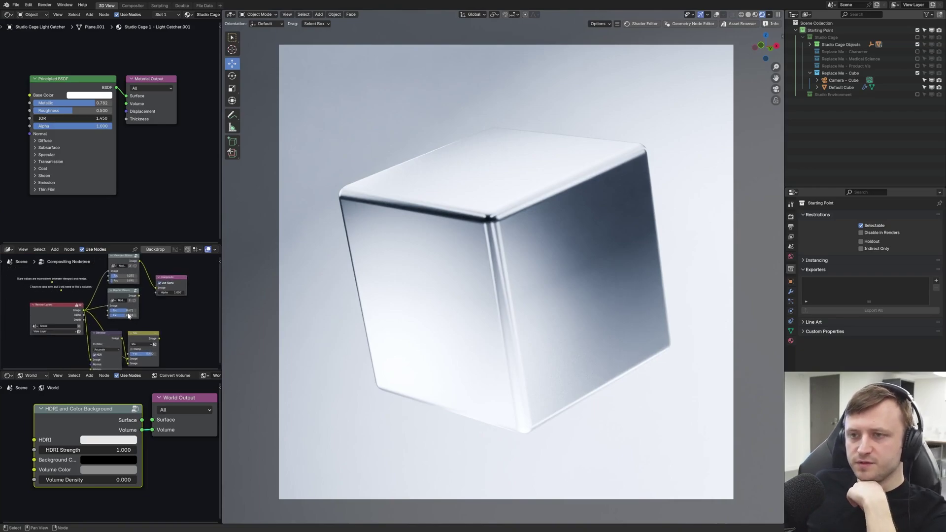
{"action": "key", "text": "ctrl+space"}
{"action": "scroll", "coordinate": [209, 293], "scroll_direction": "down", "scroll_amount": 1}
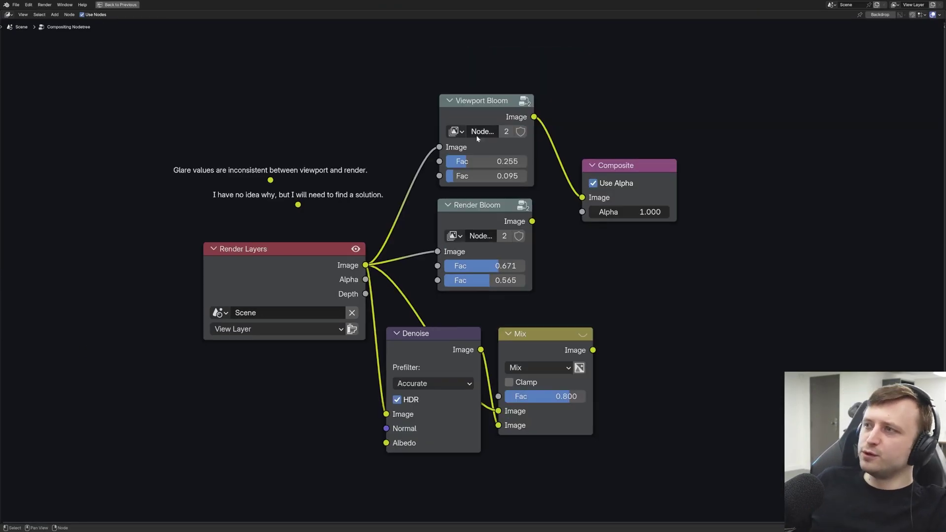
- Make the node group shared by Viewport Bloom and Render Bloom single-user and return to the full workspace layout
{"action": "left_click", "coordinate": [477, 209]}
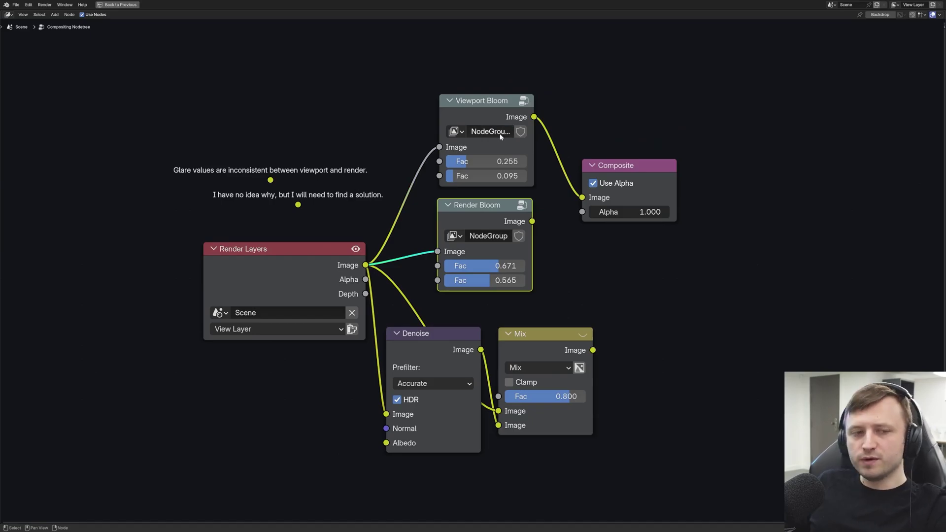
{"action": "left_click", "coordinate": [545, 213]}
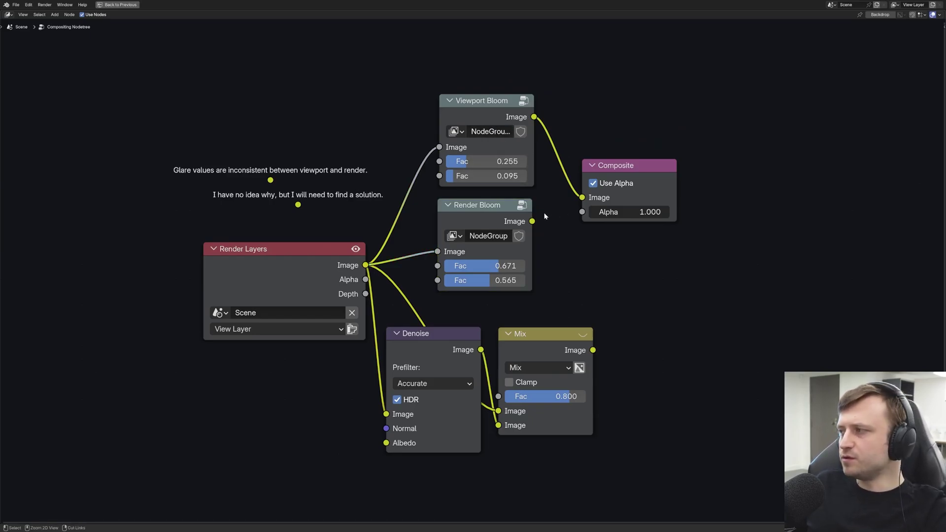
{"action": "key", "text": "ctrl+space"}
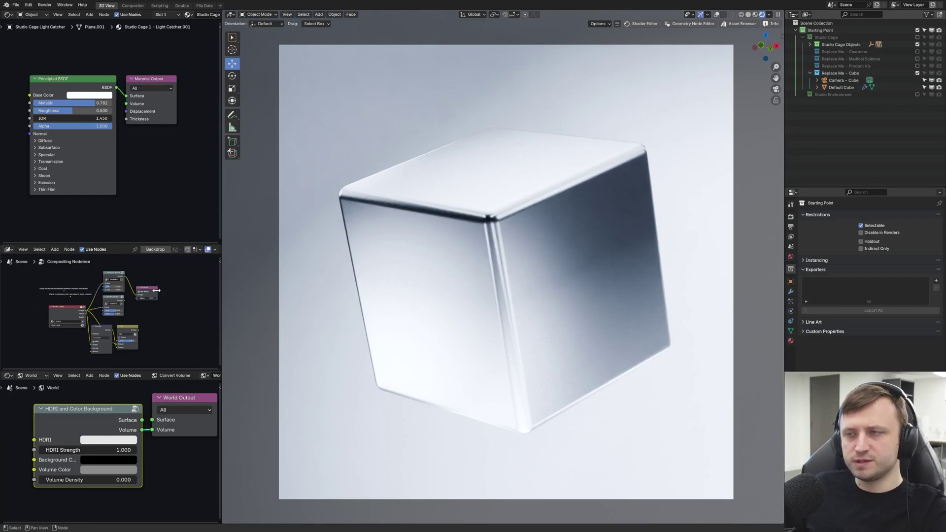
- Move the Denoise and Mix nodes together slightly, keeping them below Render Bloom in the maximized compositor
{"action": "key", "text": "ctrl+space"}
{"action": "scroll", "coordinate": [341, 392], "scroll_direction": "up", "scroll_amount": 1}
{"action": "scroll", "coordinate": [373, 392], "scroll_direction": "down", "scroll_amount": 2}
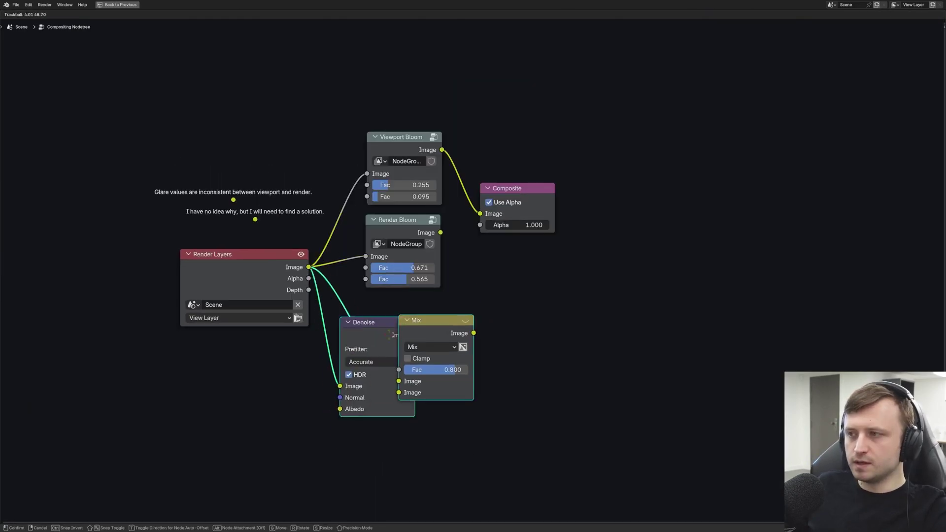
{"action": "left_click", "coordinate": [405, 323]}
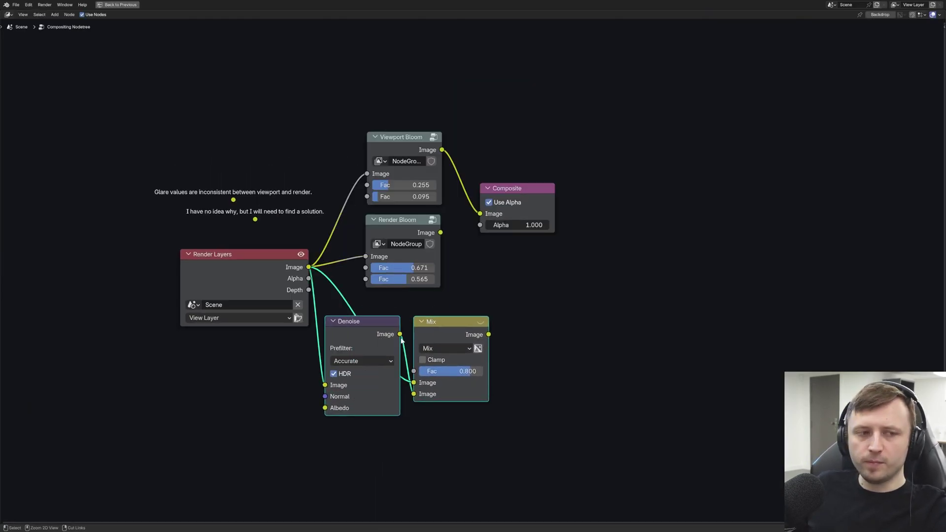
{"action": "key", "text": "ctrl+space"}
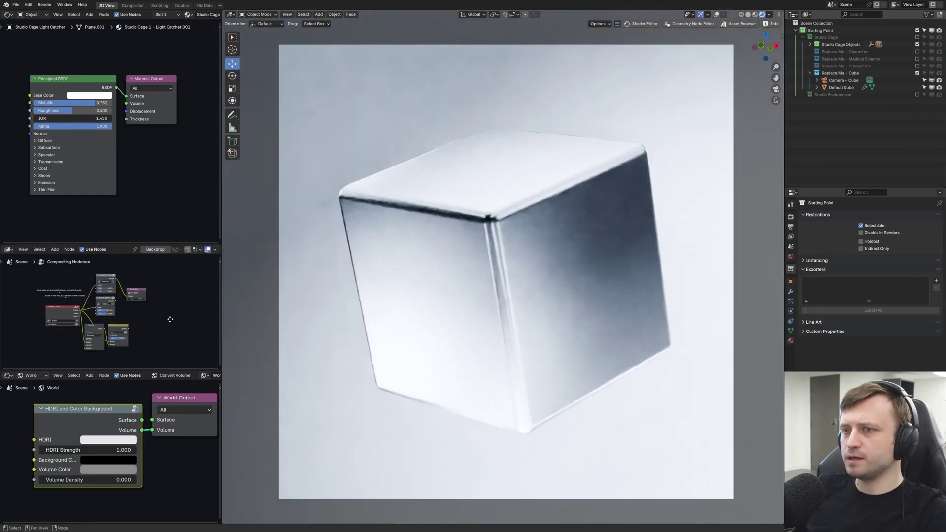
- Render the current frame of the cube and bring up the Cycles sampling and denoise settings
{"action": "left_click", "coordinate": [48, 5]}
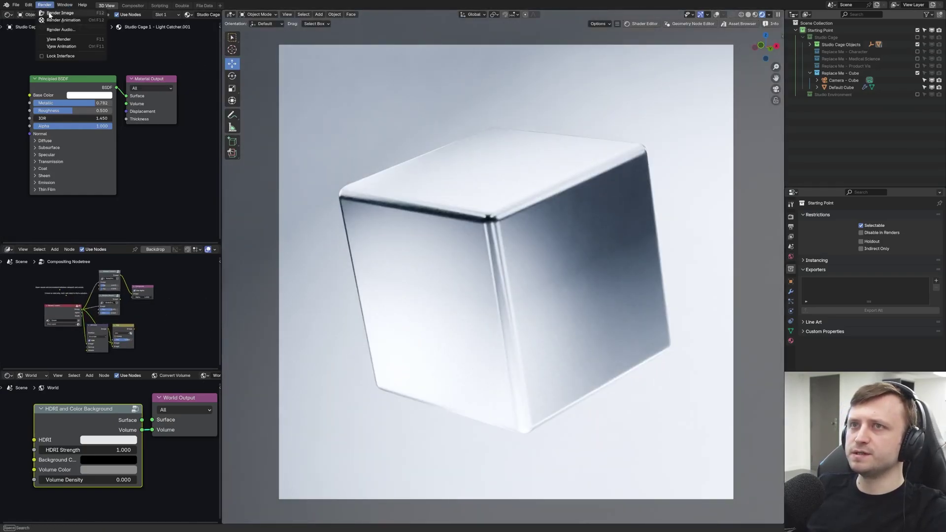
{"action": "left_click", "coordinate": [52, 13]}
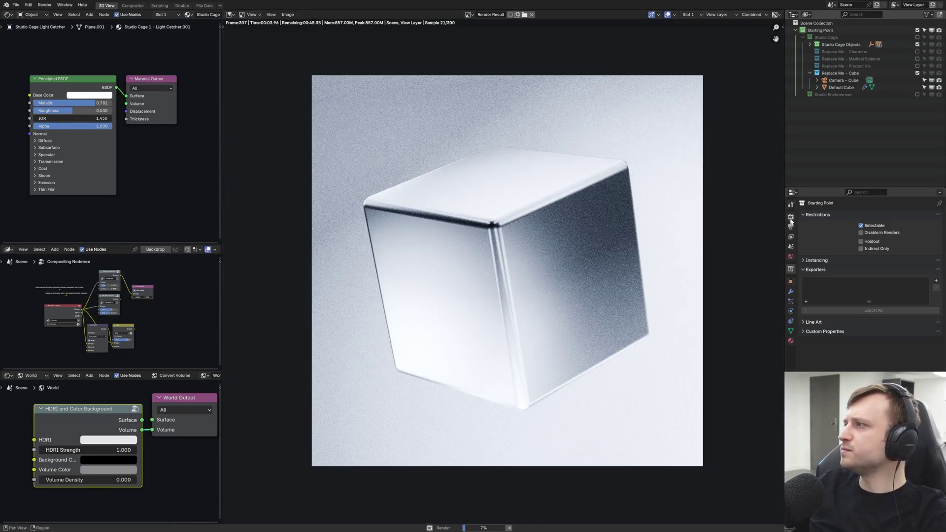
{"action": "left_click", "coordinate": [791, 217]}
{"action": "scroll", "coordinate": [832, 295], "scroll_direction": "down", "scroll_amount": 3}
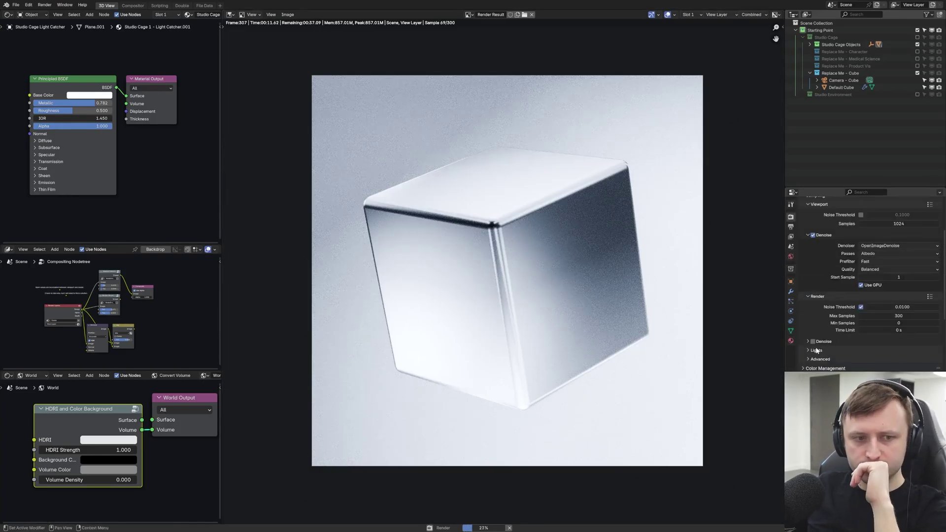
{"action": "scroll", "coordinate": [549, 361], "scroll_direction": "up", "scroll_amount": 2}
{"action": "scroll", "coordinate": [472, 309], "scroll_direction": "down", "scroll_amount": 2}
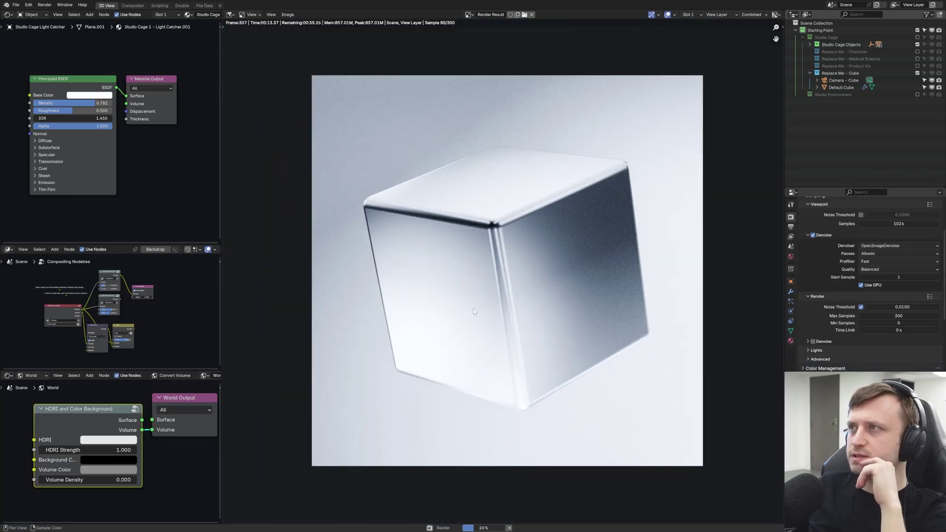
- Connect the Render Layers Image output directly to the Composite node's Image input
{"action": "middle_click_drag", "start_coordinate": [473, 309], "coordinate": [439, 315]}
{"action": "scroll", "coordinate": [521, 251], "scroll_direction": "up", "scroll_amount": 4}
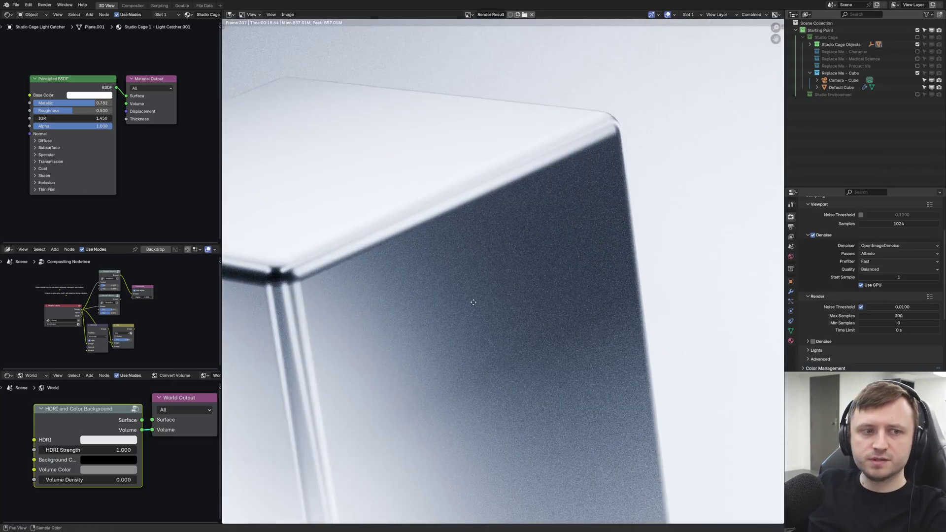
{"action": "middle_click_drag", "start_coordinate": [473, 301], "coordinate": [497, 322]}
{"action": "scroll", "coordinate": [498, 322], "scroll_direction": "up", "scroll_amount": 1}
{"action": "scroll", "coordinate": [167, 334], "scroll_direction": "up", "scroll_amount": 6}
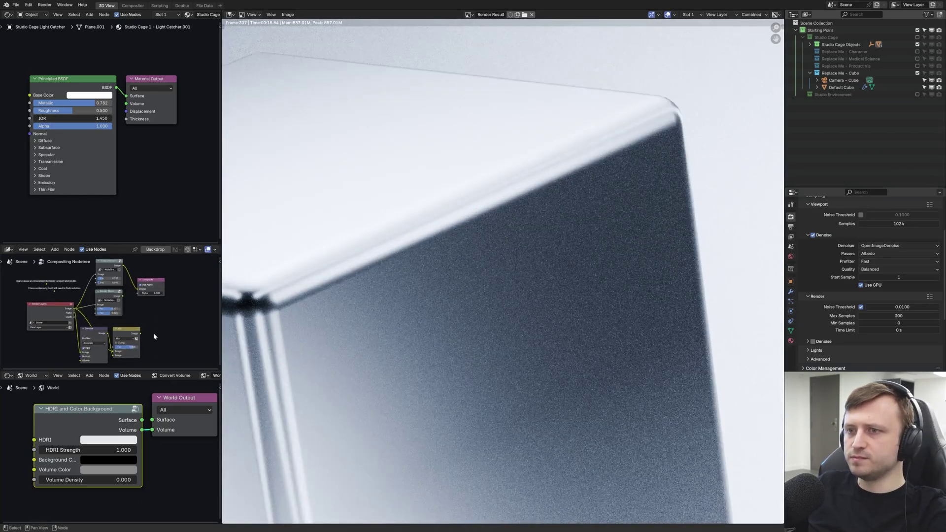
{"action": "left_click_drag", "start_coordinate": [60, 306], "coordinate": [170, 294]}
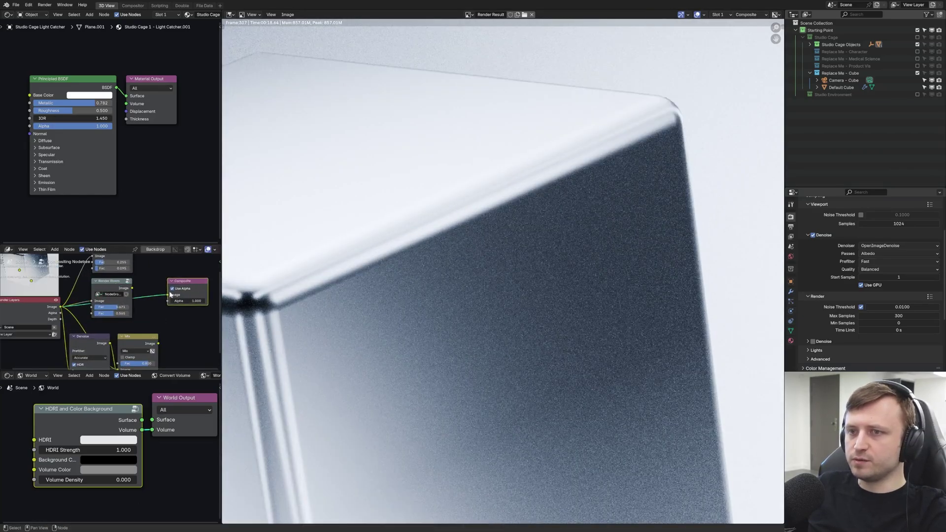
- Feed the Denoise node's Image output into the Composite node and check the fully denoised render
{"action": "middle_click_drag", "start_coordinate": [185, 301], "coordinate": [245, 327]}
{"action": "scroll", "coordinate": [333, 232], "scroll_direction": "down", "scroll_amount": 3}
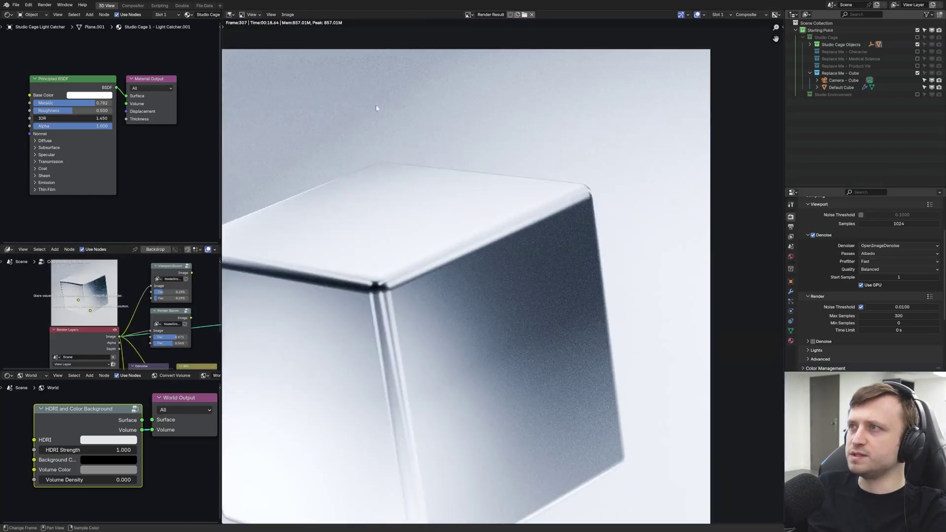
{"action": "middle_click_drag", "start_coordinate": [190, 344], "coordinate": [114, 299]}
{"action": "scroll", "coordinate": [114, 299], "scroll_direction": "up", "scroll_amount": 1}
{"action": "left_click_drag", "start_coordinate": [93, 325], "coordinate": [94, 325]}
{"action": "left_click_drag", "start_coordinate": [154, 275], "coordinate": [155, 273]}
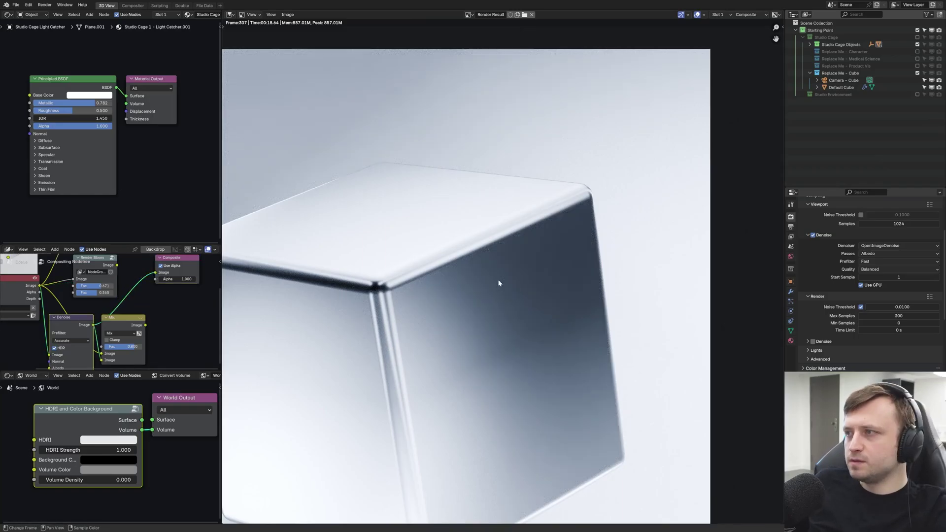
{"action": "scroll", "coordinate": [498, 279], "scroll_direction": "up", "scroll_amount": 3}
{"action": "scroll", "coordinate": [505, 216], "scroll_direction": "down", "scroll_amount": 2}
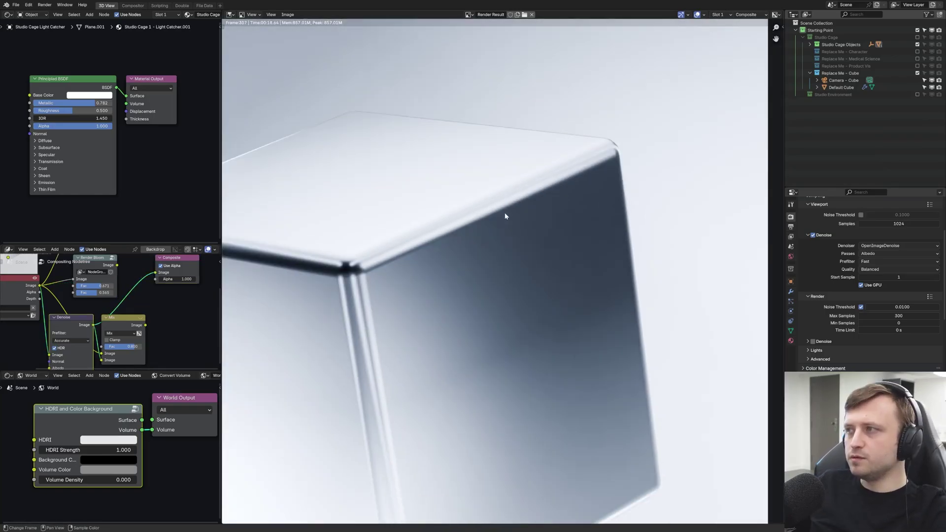
- Spread the compositing nodes apart by moving Mix up and Denoise down, so their links are readable
{"action": "middle_click_drag", "start_coordinate": [131, 318], "coordinate": [127, 311]}
{"action": "left_click_drag", "start_coordinate": [128, 311], "coordinate": [141, 289]}
{"action": "middle_click_drag", "start_coordinate": [92, 317], "coordinate": [122, 312]}
{"action": "scroll", "coordinate": [101, 317], "scroll_direction": "up", "scroll_amount": 2}
{"action": "left_click_drag", "start_coordinate": [92, 313], "coordinate": [81, 349]}
{"action": "middle_click_drag", "start_coordinate": [71, 270], "coordinate": [69, 281]}
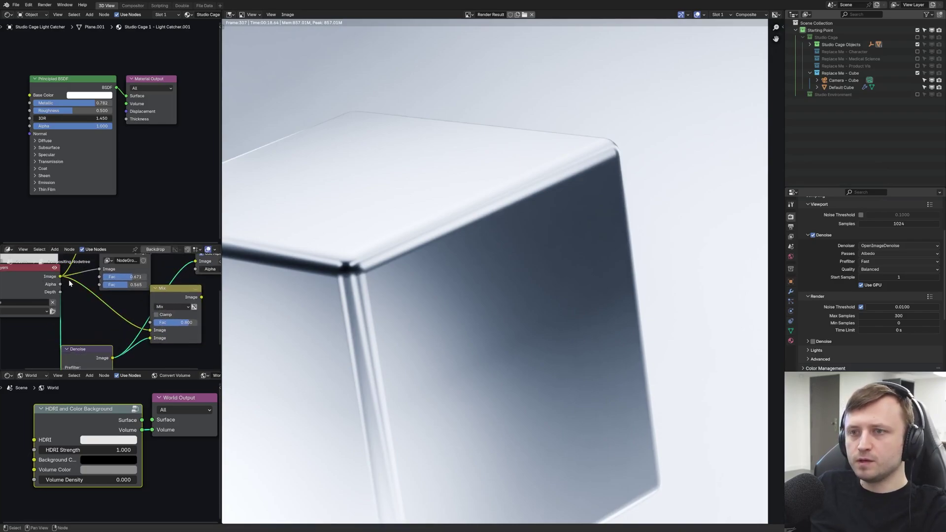
{"action": "middle_click_drag", "start_coordinate": [172, 336], "coordinate": [150, 335]}
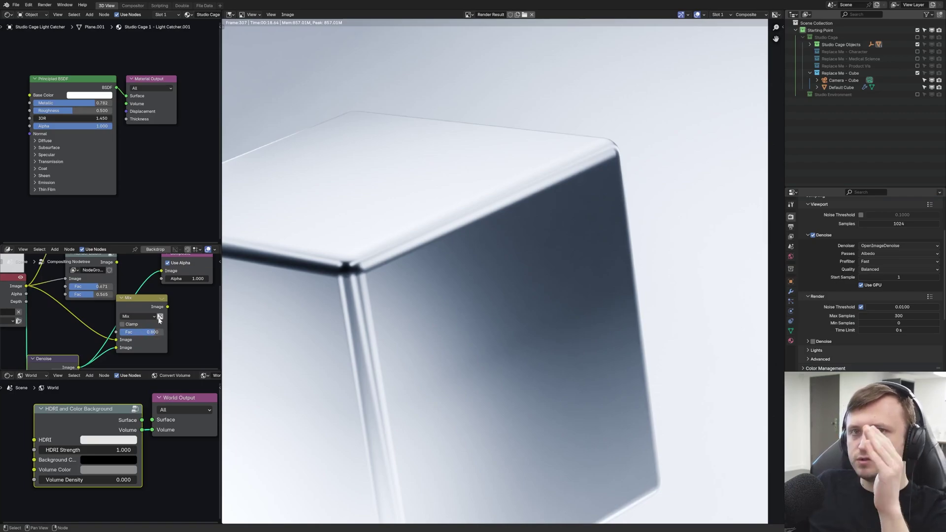
{"action": "middle_click_drag", "start_coordinate": [147, 331], "coordinate": [125, 339]}
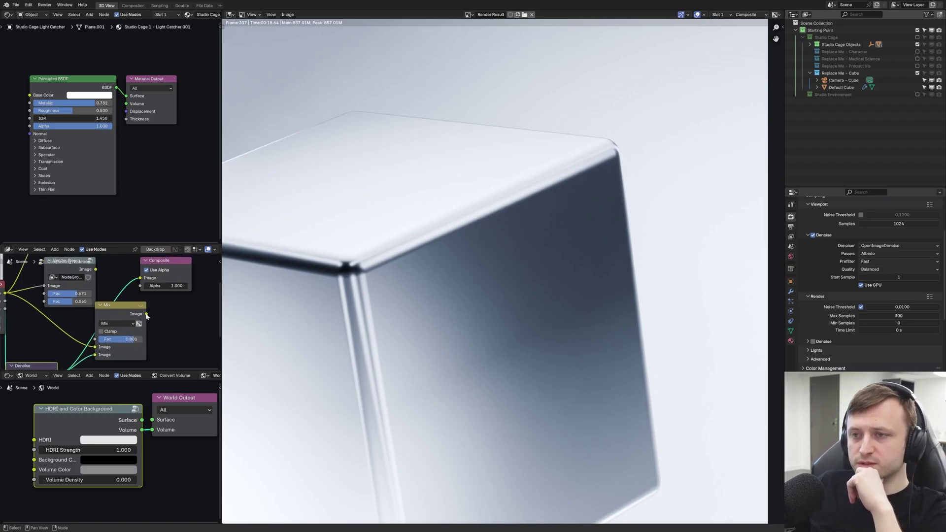
- Connect the Mix node's Image output to the Composite node and inspect the partly denoised render
{"action": "left_click_drag", "start_coordinate": [146, 315], "coordinate": [145, 282]}
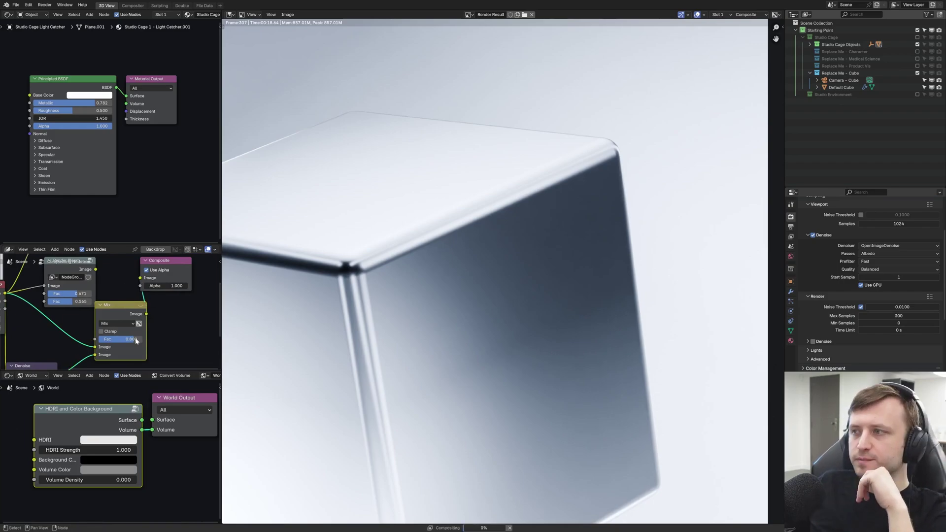
{"action": "scroll", "coordinate": [391, 279], "scroll_direction": "up", "scroll_amount": 4}
{"action": "scroll", "coordinate": [391, 287], "scroll_direction": "down", "scroll_amount": 2}
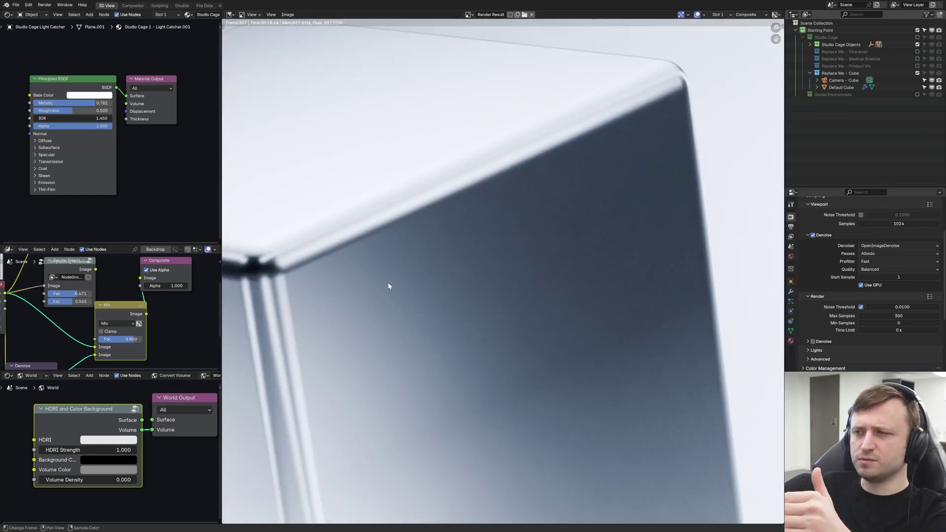
{"action": "scroll", "coordinate": [132, 346], "scroll_direction": "up", "scroll_amount": 1}
{"action": "middle_click_drag", "start_coordinate": [132, 347], "coordinate": [134, 329]}
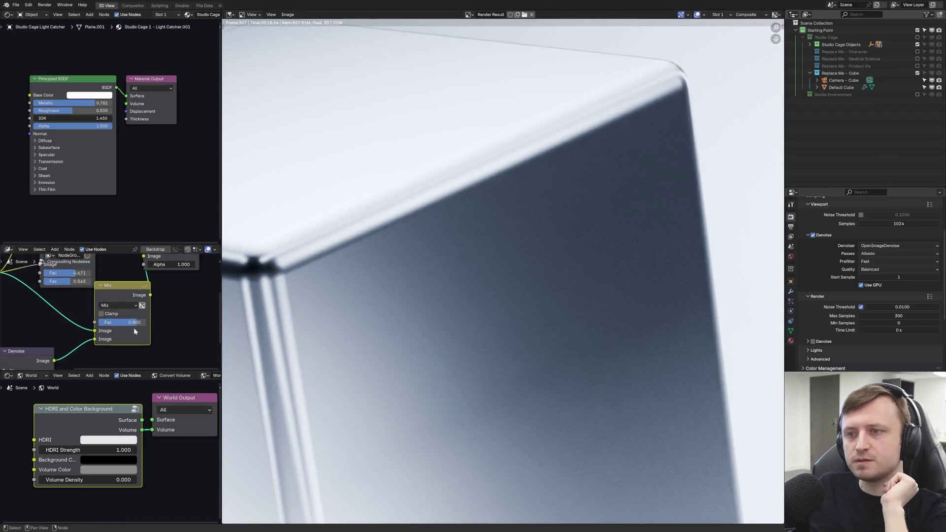
{"action": "mouse_move", "coordinate": [133, 325]}
{"action": "left_mouse_down"}
{"action": "mouse_move", "coordinate": [103, 324]}
{"action": "mouse_move", "coordinate": [137, 323]}
{"action": "left_mouse_up"}
- Rearrange the Composite, Mix and Denoise nodes into a tidy chain and review the whole rendered cube
{"action": "scroll", "coordinate": [136, 308], "scroll_direction": "down", "scroll_amount": 3}
{"action": "left_click_drag", "start_coordinate": [143, 271], "coordinate": [163, 276]}
{"action": "left_click_drag", "start_coordinate": [114, 297], "coordinate": [118, 302]}
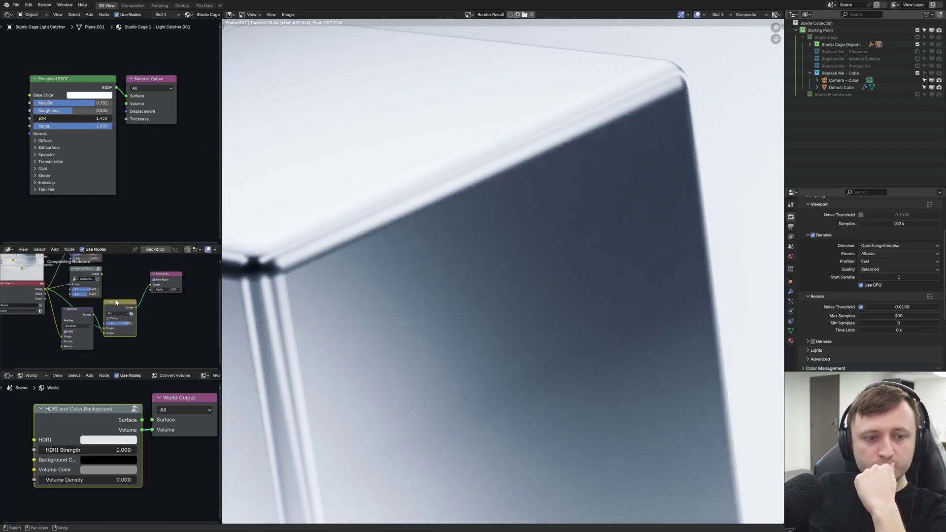
{"action": "scroll", "coordinate": [295, 305], "scroll_direction": "down", "scroll_amount": 4}
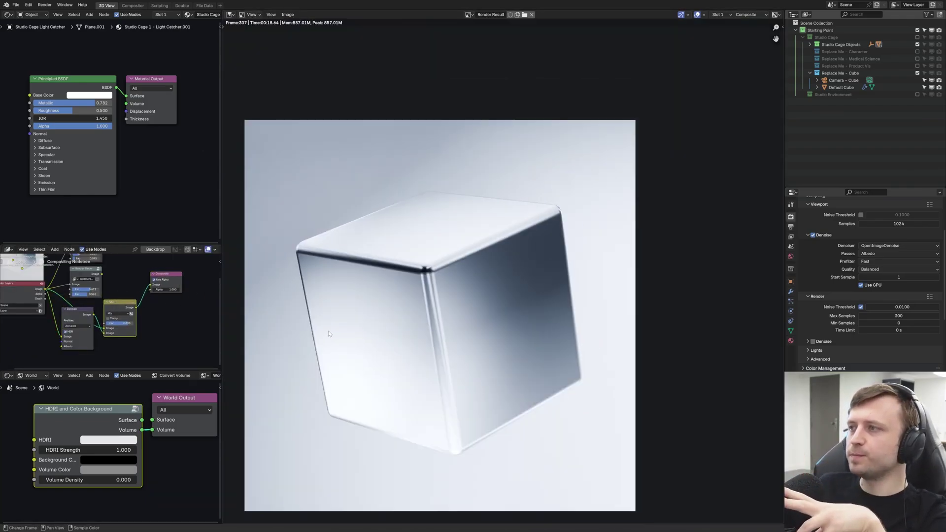
{"action": "scroll", "coordinate": [328, 330], "scroll_direction": "up", "scroll_amount": 1}
{"action": "middle_click_drag", "start_coordinate": [339, 334], "coordinate": [356, 333]}
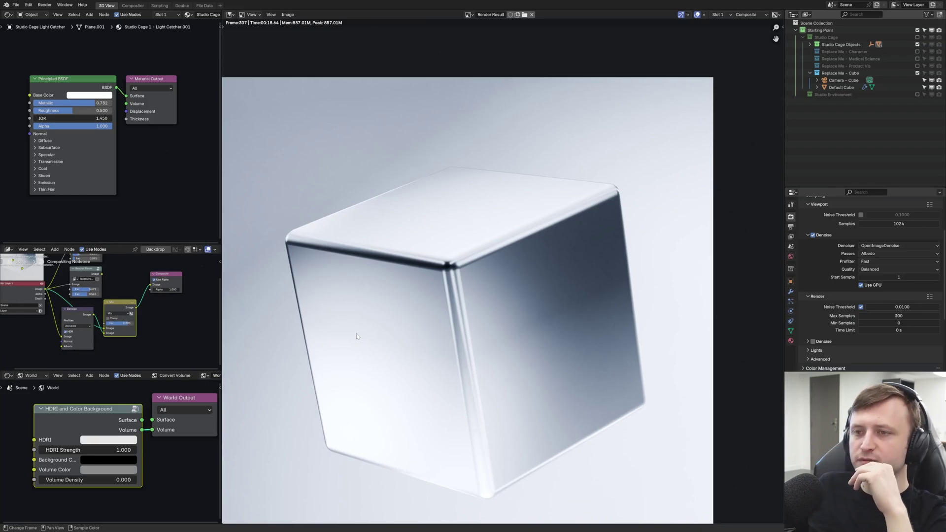
- Group the Denoise and Mix nodes and expose the Mix node's Fac as a group input
{"action": "scroll", "coordinate": [128, 326], "scroll_direction": "up", "scroll_amount": 1}
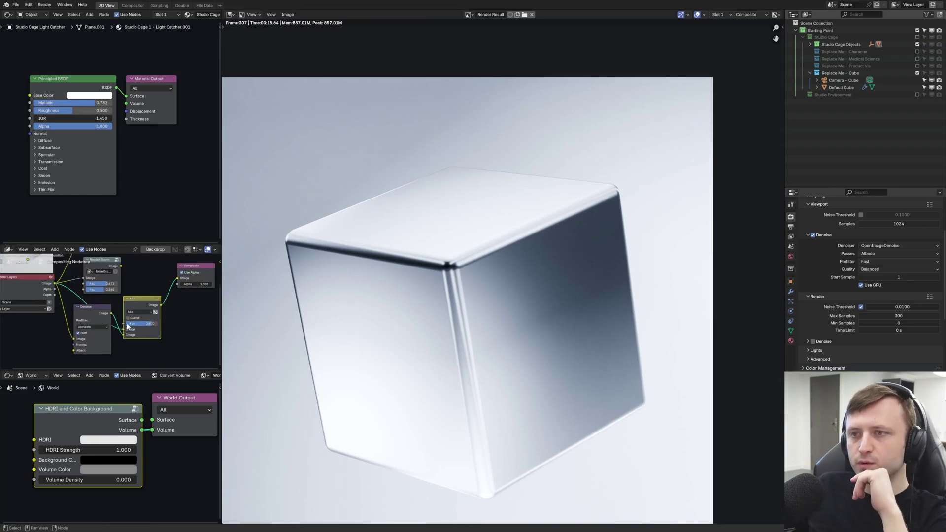
{"action": "left_click", "coordinate": [86, 313], "text": "shift"}
{"action": "key", "text": "ctrl+g"}
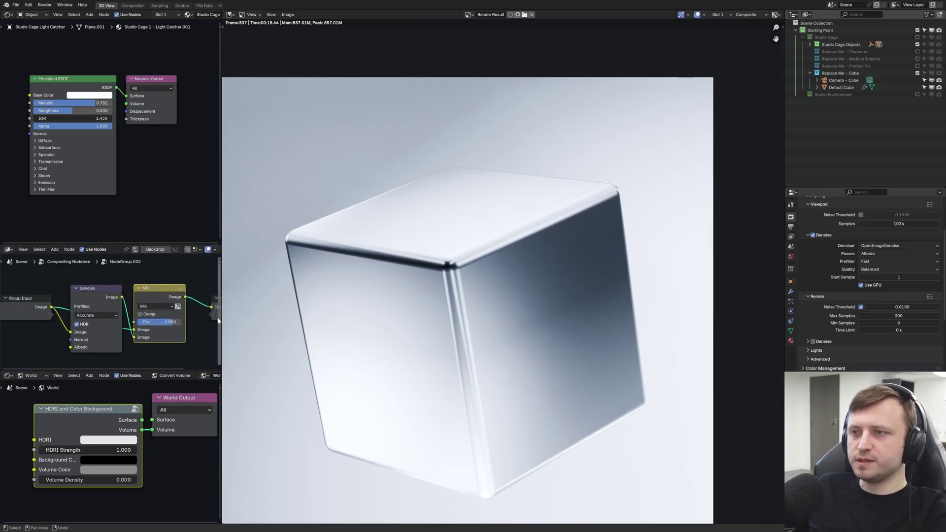
{"action": "key", "text": "ctrl+space"}
{"action": "left_click_drag", "start_coordinate": [322, 275], "coordinate": [475, 289]}
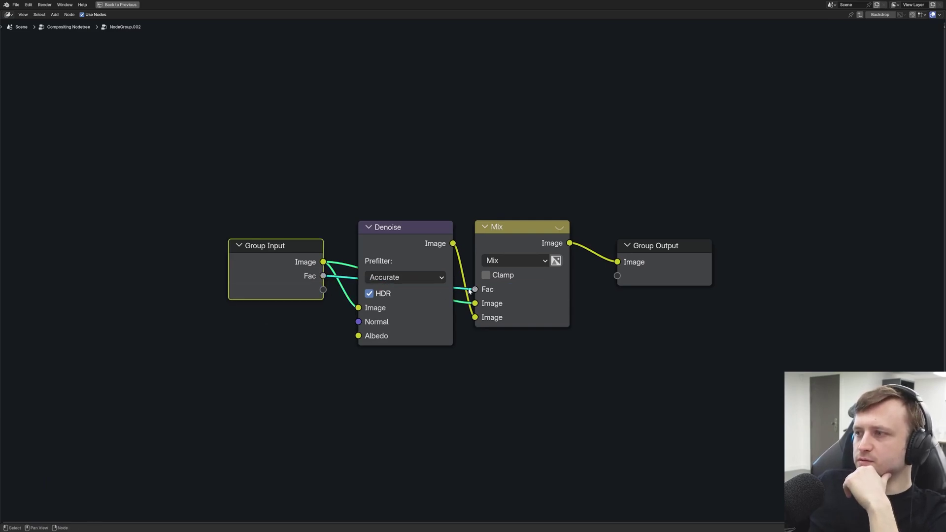
- Rename the node group's Fac input socket to Percent
{"action": "key", "text": "n"}
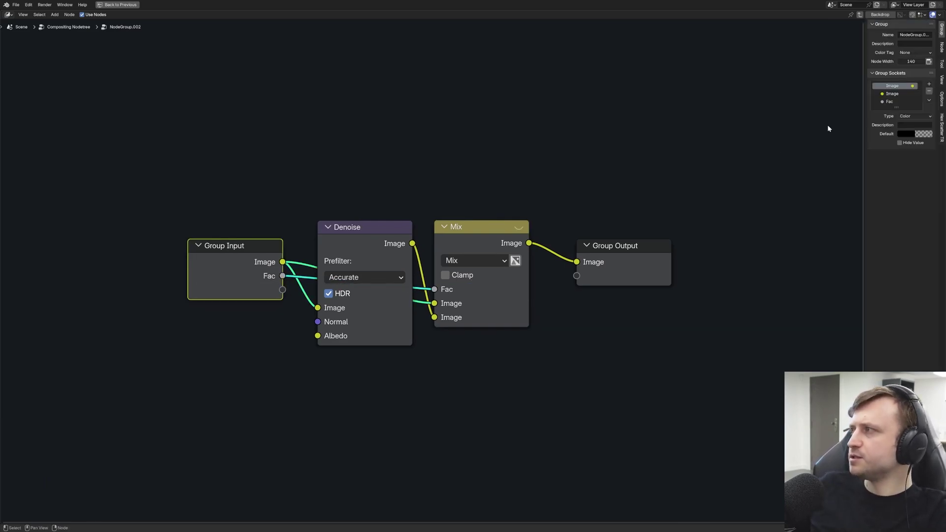
{"action": "left_click", "coordinate": [941, 98]}
{"action": "left_click", "coordinate": [941, 29]}
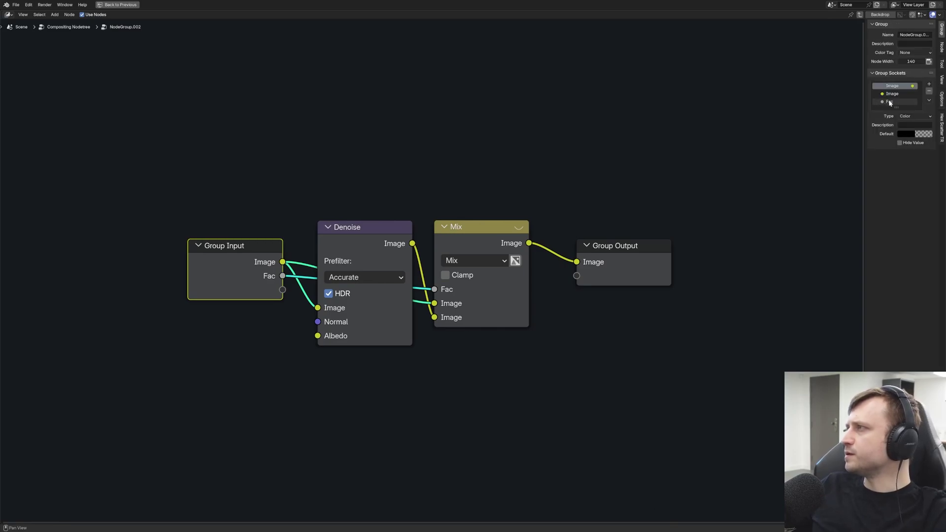
{"action": "left_click", "coordinate": [914, 125]}
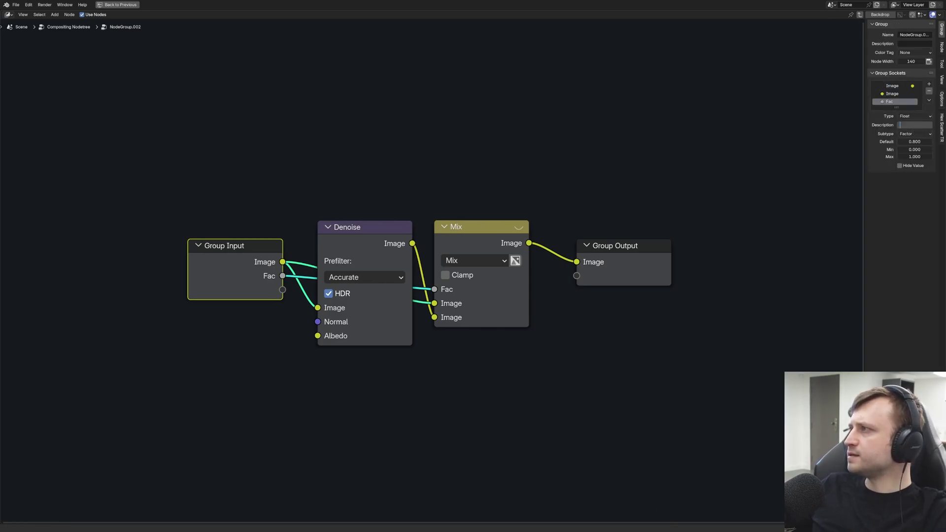
{"action": "double_click", "coordinate": [894, 102]}
{"action": "type", "text": "Percent"}
{"action": "key", "text": "Return"}
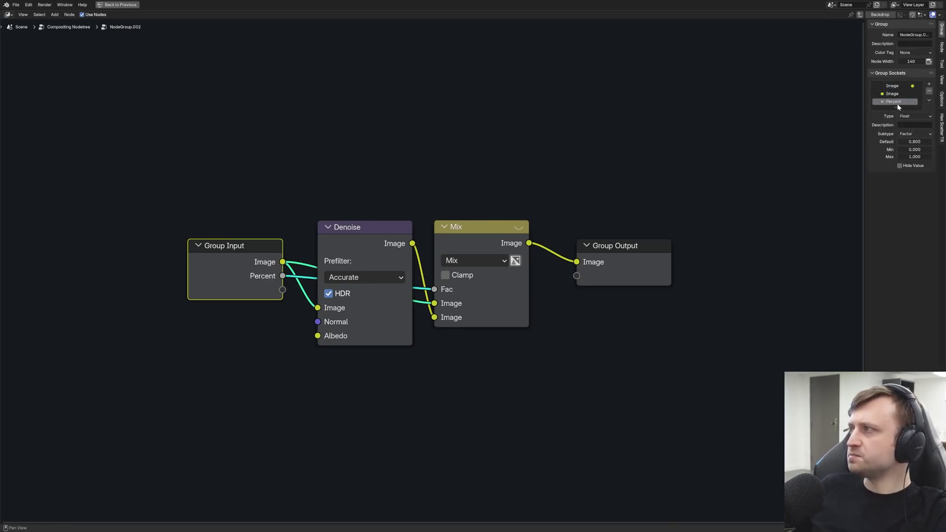
{"action": "left_click", "coordinate": [688, 147]}
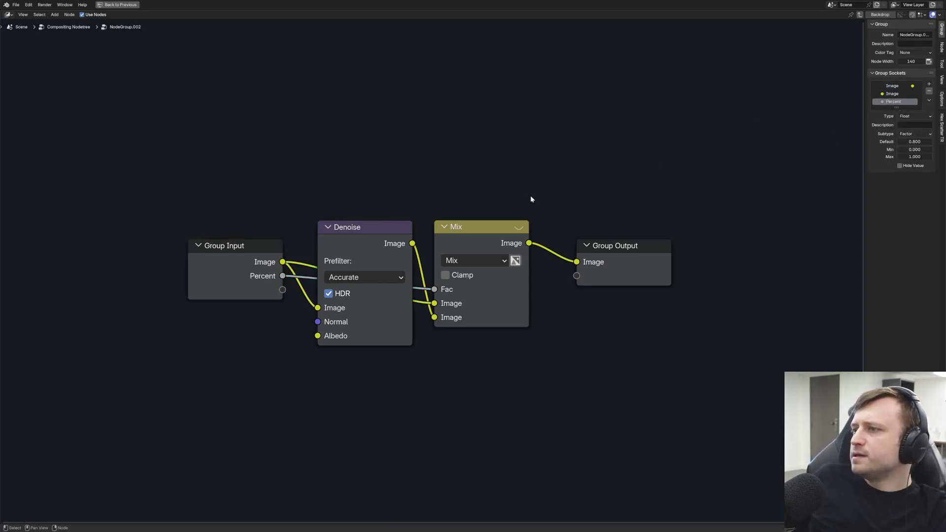
- Leave the node group and rename it Denoise Mix
{"action": "key", "text": "Tab"}
{"action": "middle_click_drag", "start_coordinate": [367, 285], "coordinate": [345, 290]}
{"action": "left_click_drag", "start_coordinate": [413, 264], "coordinate": [384, 262]}
{"action": "left_click", "coordinate": [380, 264]}
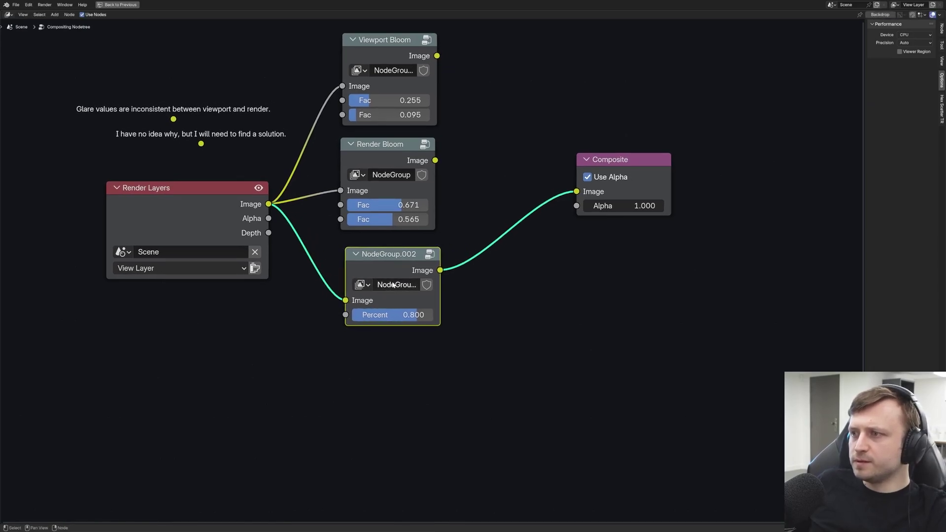
{"action": "left_click", "coordinate": [393, 284]}
{"action": "type", "text": "Dn"}
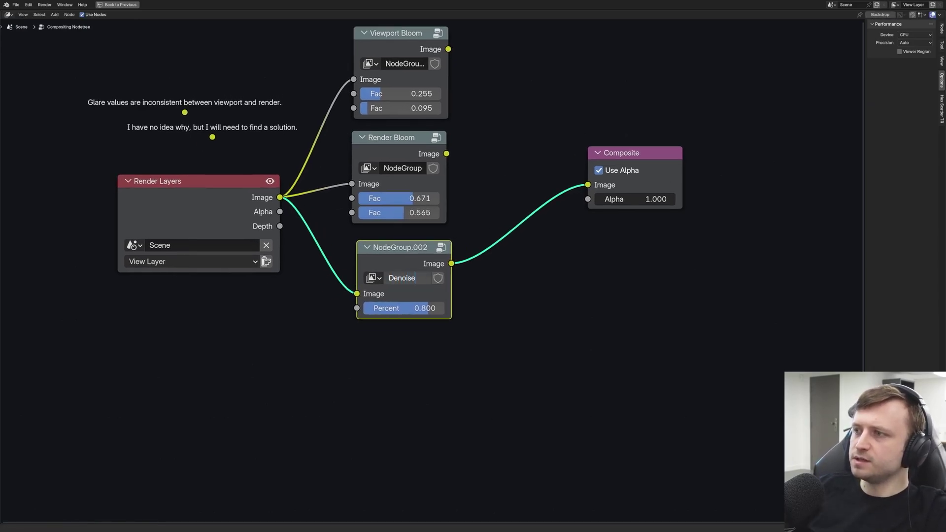
{"action": "type", "text": "noise Mix"}
{"action": "key", "text": "Return"}
- Reposition and widen the Denoise Mix node so its name fits, and save the startup file
{"action": "left_click_drag", "start_coordinate": [433, 252], "coordinate": [428, 254]}
{"action": "left_click_drag", "start_coordinate": [446, 250], "coordinate": [462, 246]}
{"action": "left_click", "coordinate": [481, 237]}
{"action": "key", "text": "ctrl+s"}
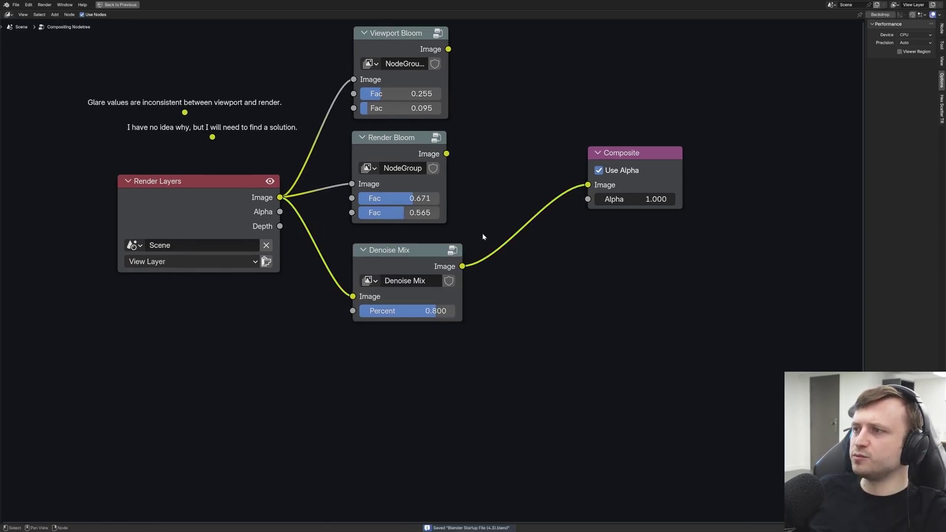
- Try lower and higher Percent values on the Denoise Mix node while checking the noise on the enlarged render
{"action": "key", "text": "ctrl+space"}
{"action": "scroll", "coordinate": [467, 247], "scroll_direction": "up", "scroll_amount": 5}
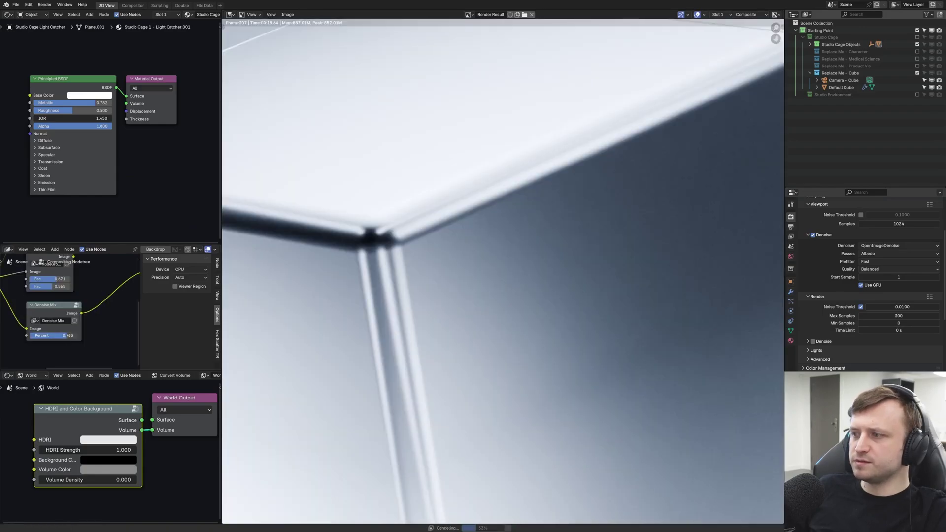
{"action": "left_click_drag", "start_coordinate": [66, 336], "coordinate": [52, 335]}
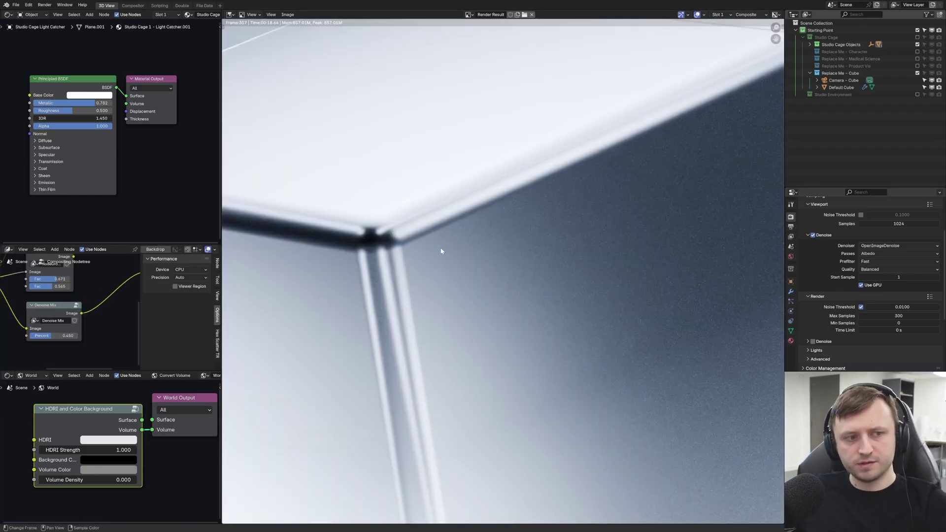
{"action": "scroll", "coordinate": [440, 251], "scroll_direction": "up", "scroll_amount": 5}
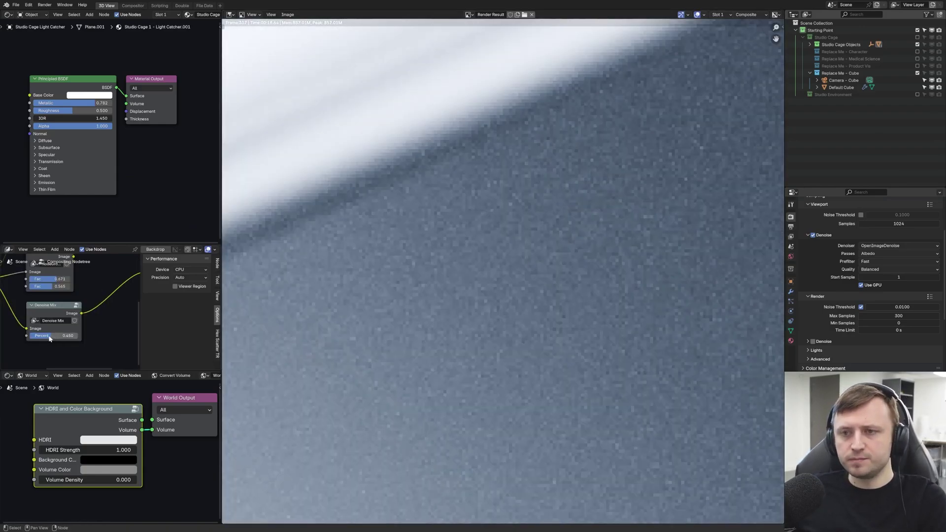
{"action": "left_click_drag", "start_coordinate": [49, 338], "coordinate": [105, 338]}
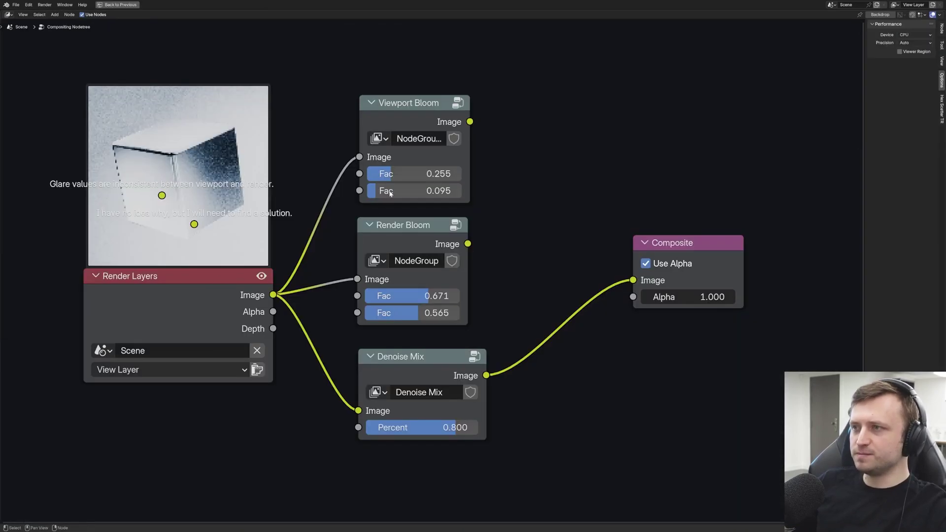
{"action": "left_click", "coordinate": [407, 230]}
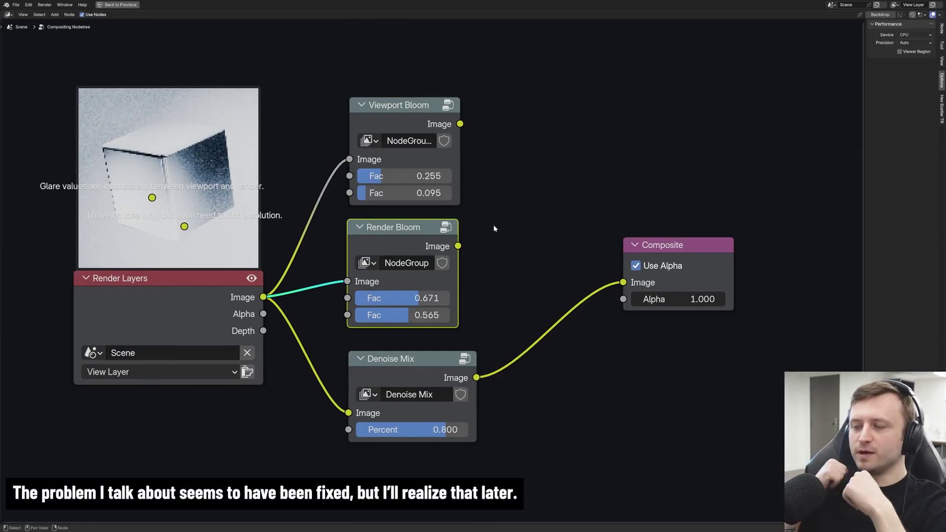
{"action": "left_click", "coordinate": [493, 225]}
{"action": "key", "text": "F3"}
{"action": "key", "text": "Escape"}
{"action": "key", "text": "ctrl+space"}
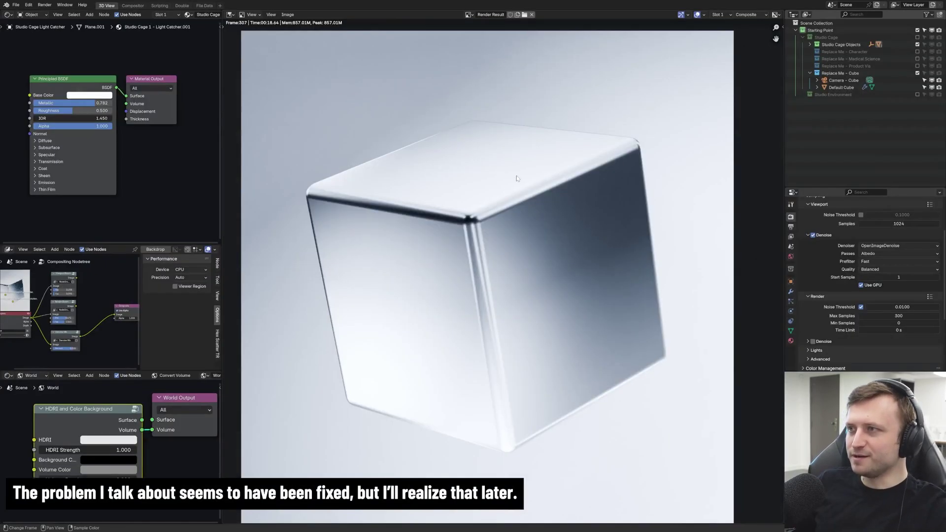
- Switch to the Afterglow v2 experiment file, show its viewport rendered, and examine the SE5 Viewport and SE5 Render nodes in its compositor
{"action": "key", "text": "ctrl+u"}
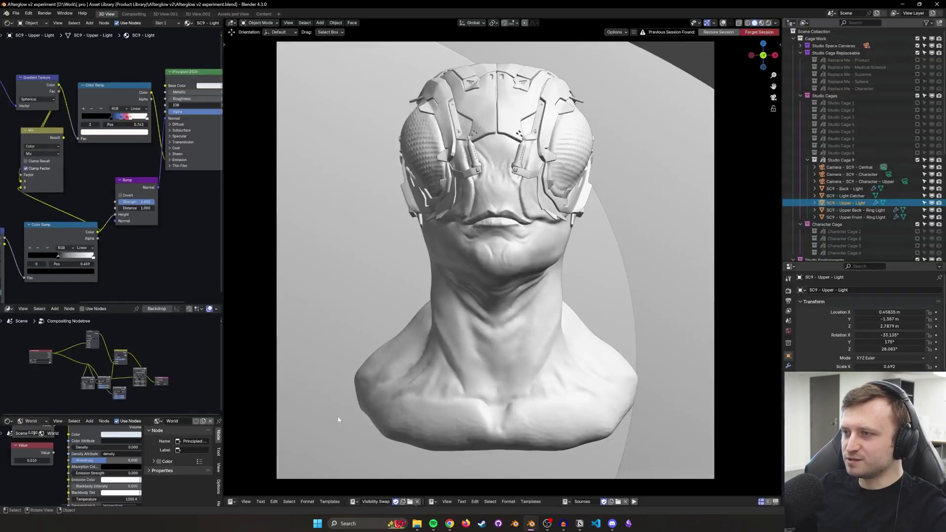
{"action": "key", "text": "z"}
{"action": "left_click", "coordinate": [439, 324]}
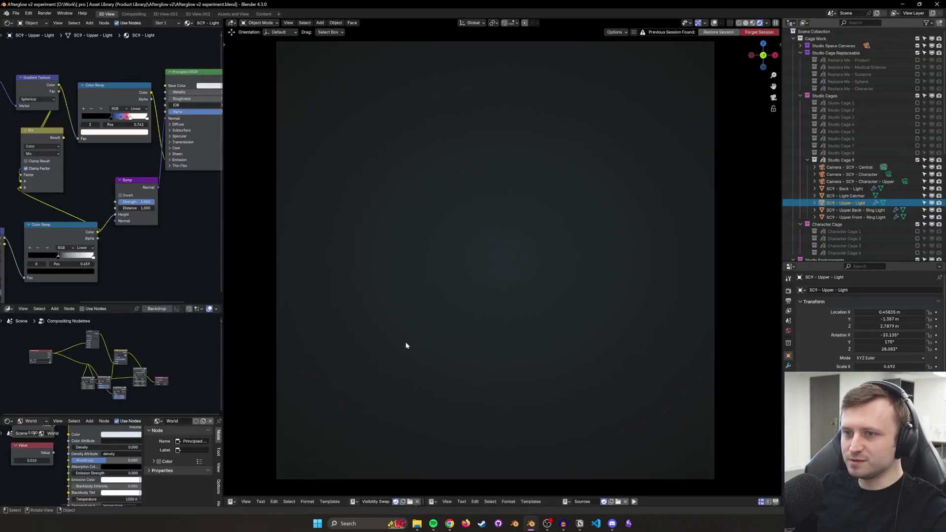
{"action": "key", "text": "ctrl+space"}
{"action": "scroll", "coordinate": [362, 320], "scroll_direction": "down", "scroll_amount": 1}
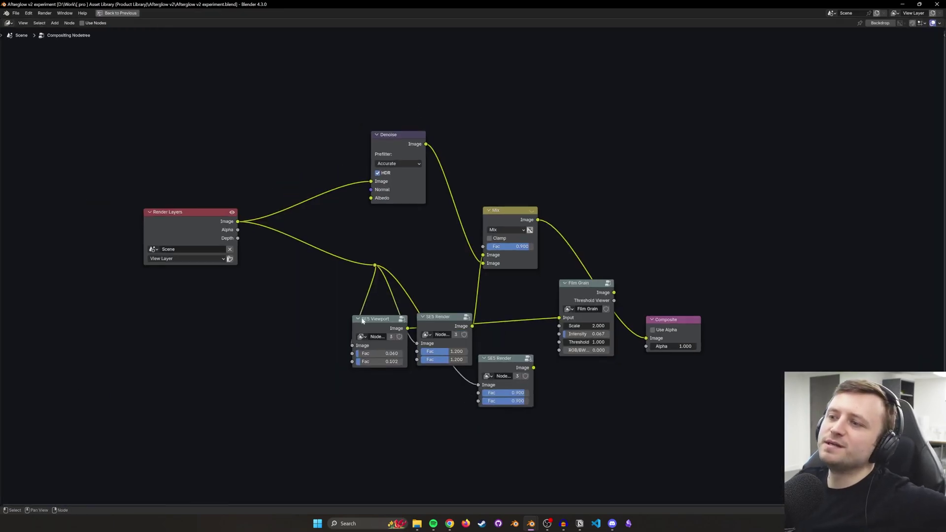
{"action": "left_click", "coordinate": [375, 330]}
{"action": "scroll", "coordinate": [374, 329], "scroll_direction": "up", "scroll_amount": 2}
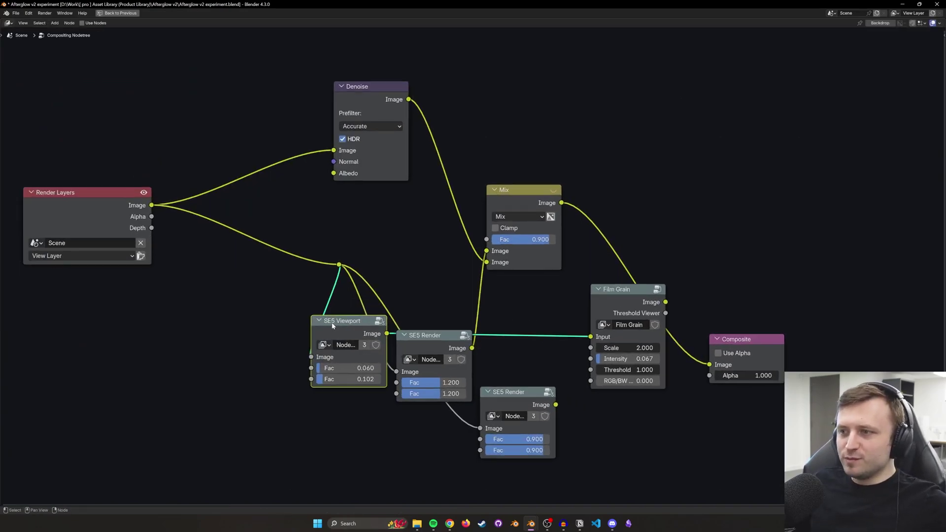
- Duplicate the SE5 Viewport and SE5 Render node pair four times, placing the copies below the originals
{"action": "left_click_drag", "start_coordinate": [418, 340], "coordinate": [422, 333]}
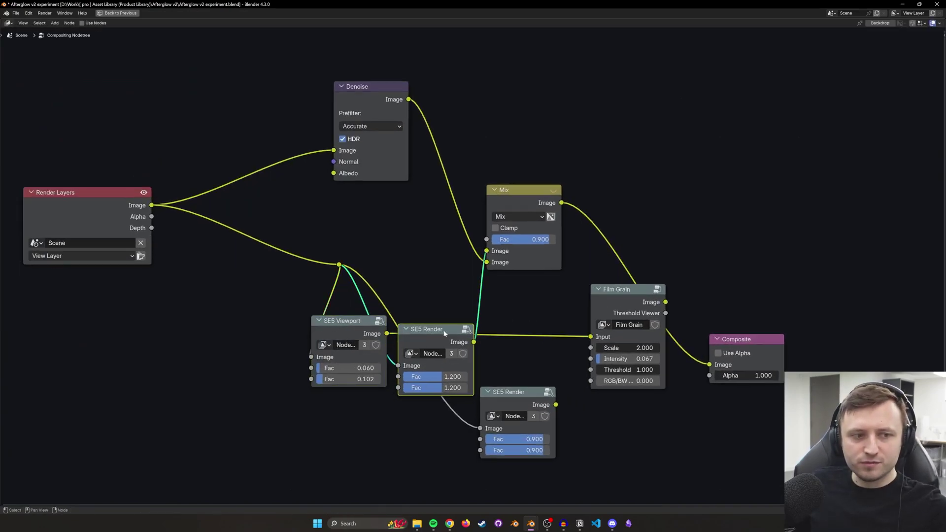
{"action": "middle_click_drag", "start_coordinate": [443, 331], "coordinate": [458, 233]}
{"action": "scroll", "coordinate": [453, 257], "scroll_direction": "down", "scroll_amount": 2}
{"action": "left_click_drag", "start_coordinate": [383, 212], "coordinate": [461, 252]}
{"action": "key", "text": "shift+d"}
{"action": "left_click", "coordinate": [456, 311]}
{"action": "key", "text": "shift+d"}
{"action": "left_click", "coordinate": [453, 385]}
{"action": "key", "text": "shift+d"}
{"action": "left_click", "coordinate": [453, 442]}
{"action": "key", "text": "shift+d"}
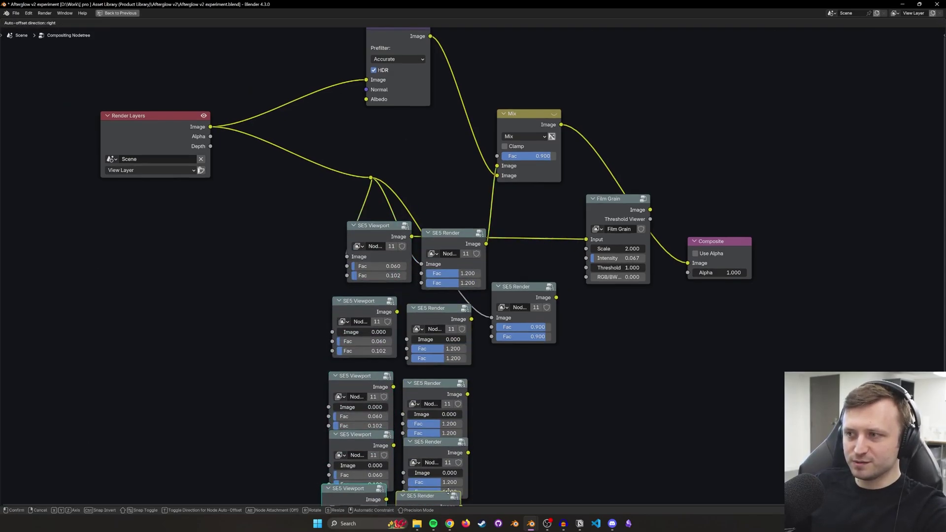
{"action": "left_click", "coordinate": [452, 489]}
{"action": "middle_click_drag", "start_coordinate": [471, 382], "coordinate": [359, 363]}
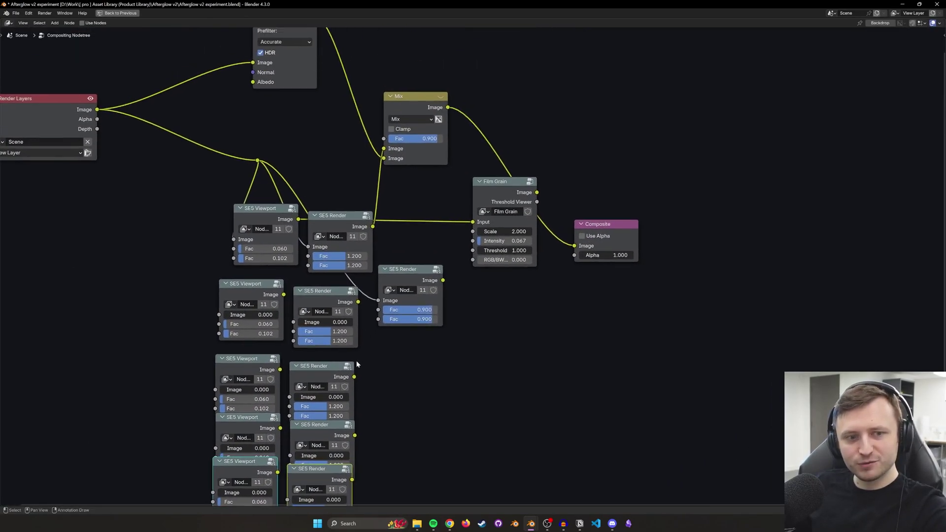
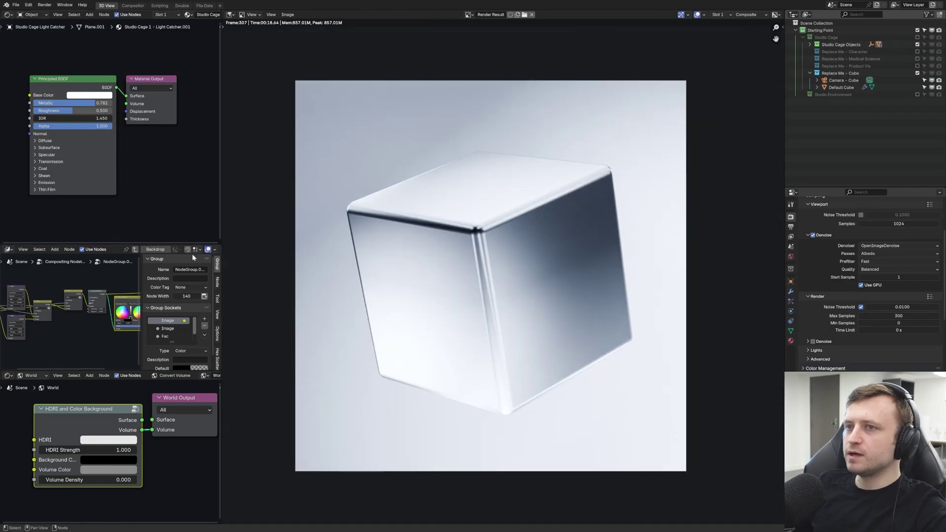
- Examine the Glare, Add and Lens Distortion chain inside the startup file's Viewport Bloom node group
{"action": "scroll", "coordinate": [137, 306], "scroll_direction": "left", "scroll_amount": 3, "text": "ctrl"}
{"action": "scroll", "coordinate": [137, 306], "scroll_direction": "up", "scroll_amount": 4}
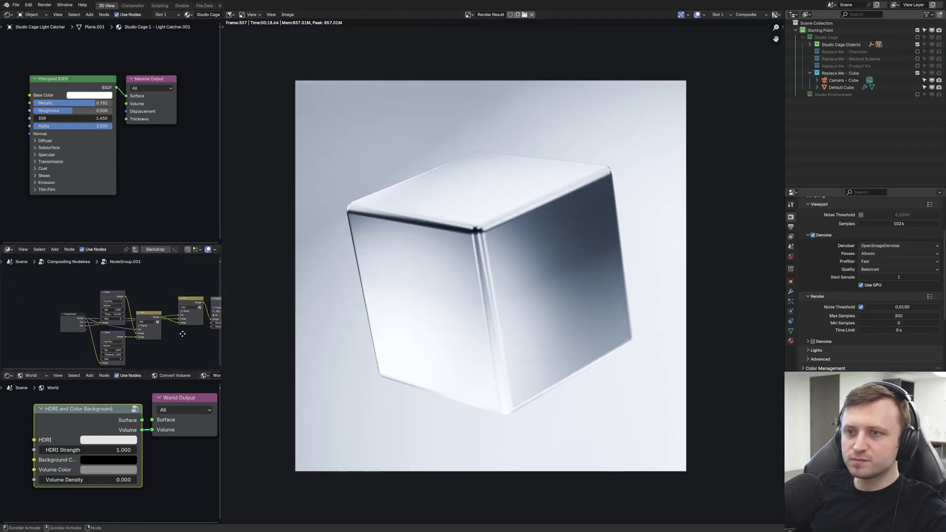
{"action": "scroll", "coordinate": [114, 308], "scroll_direction": "up", "scroll_amount": 2}
{"action": "middle_click_drag", "start_coordinate": [114, 307], "coordinate": [130, 312]}
{"action": "key", "text": "ctrl+space"}
{"action": "scroll", "coordinate": [121, 315], "scroll_direction": "down", "scroll_amount": 1}
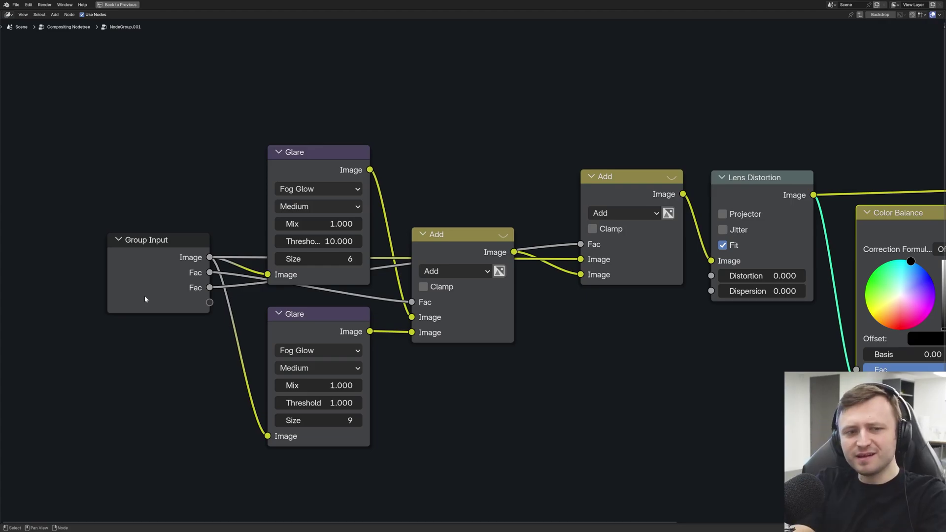
{"action": "left_click", "coordinate": [455, 400]}
{"action": "key", "text": "ctrl+space"}
{"action": "scroll", "coordinate": [427, 289], "scroll_direction": "up", "scroll_amount": 1}
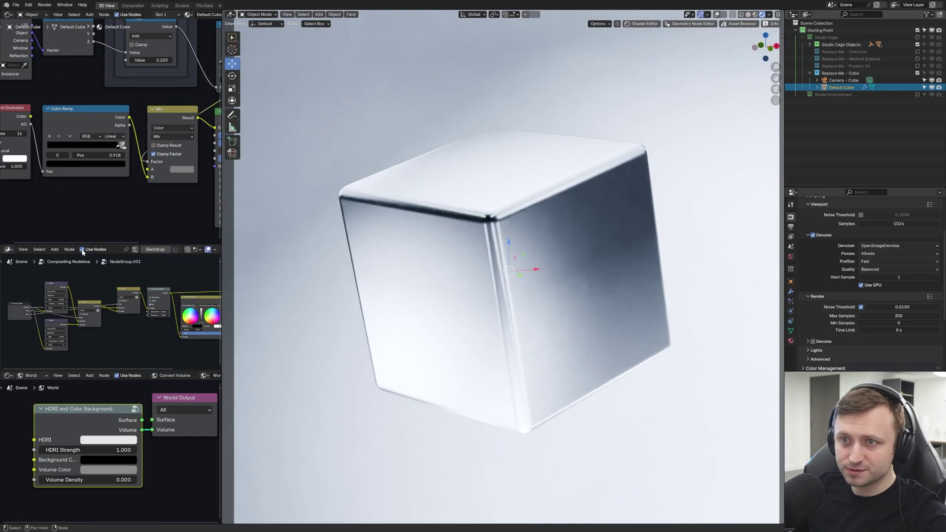
- Disable the compositor nodes, leave the node group, and link the Viewport Bloom node's Image output to the Composite node
{"action": "left_click", "coordinate": [83, 249]}
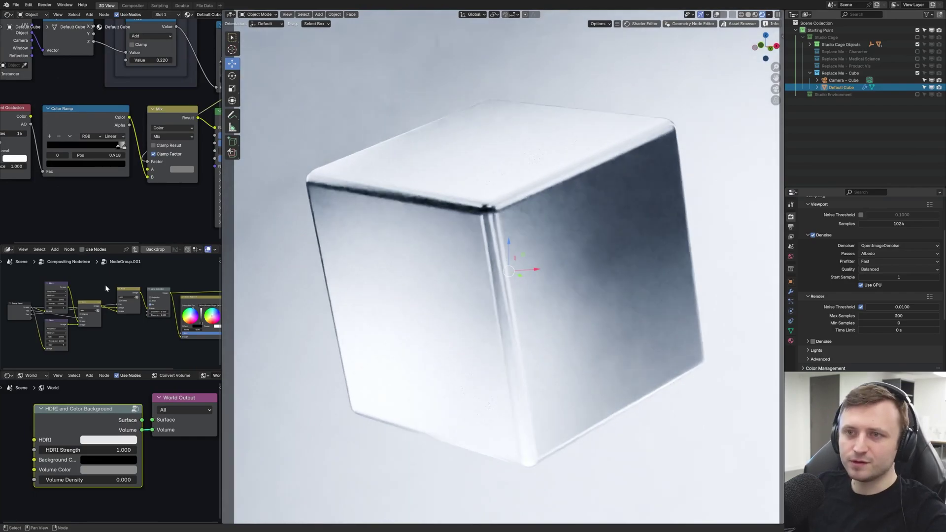
{"action": "key", "text": "Tab"}
{"action": "middle_click_drag", "start_coordinate": [142, 348], "coordinate": [114, 325]}
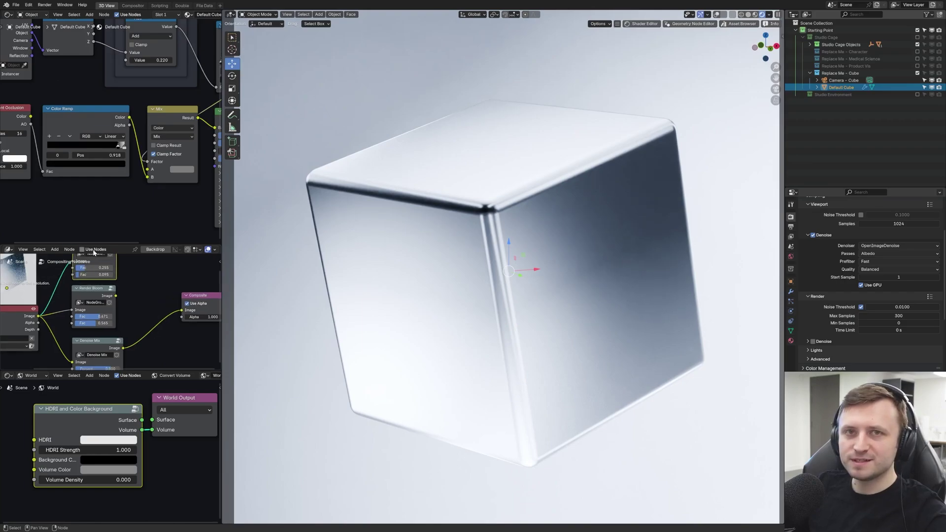
{"action": "left_click_drag", "start_coordinate": [116, 296], "coordinate": [126, 297]}
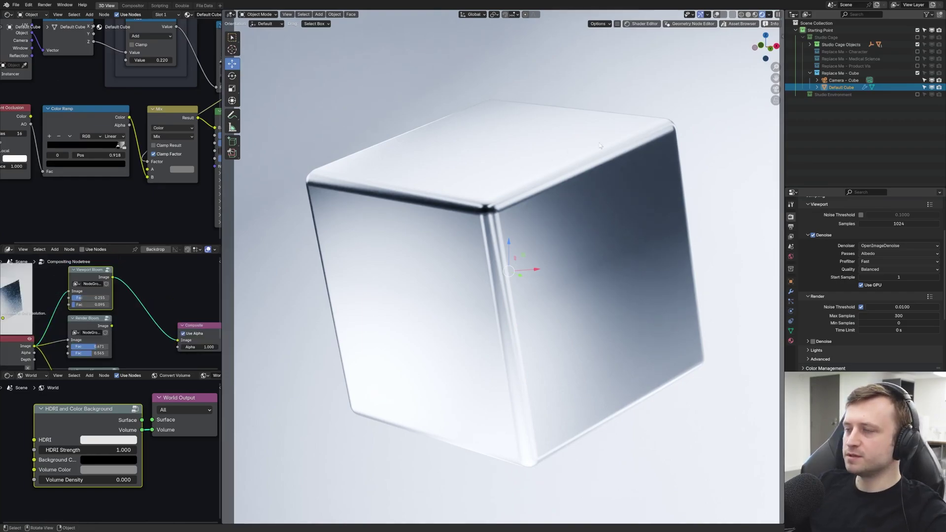
- Check the viewport shading options for the compositor's display mode
{"action": "key", "text": "n"}
{"action": "key", "text": "n"}
{"action": "left_click", "coordinate": [769, 14]}
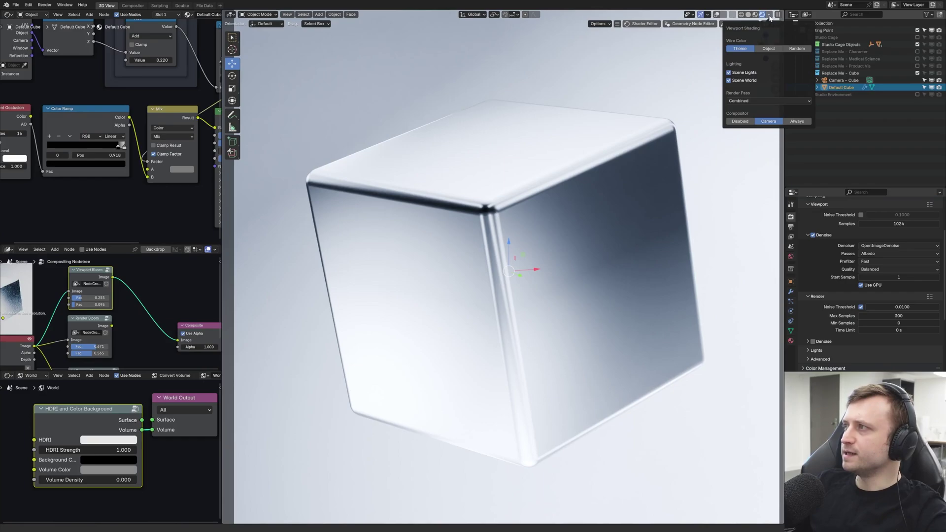
{"action": "scroll", "coordinate": [596, 190], "scroll_direction": "down", "scroll_amount": 2}
{"action": "scroll", "coordinate": [476, 245], "scroll_direction": "up", "scroll_amount": 2}
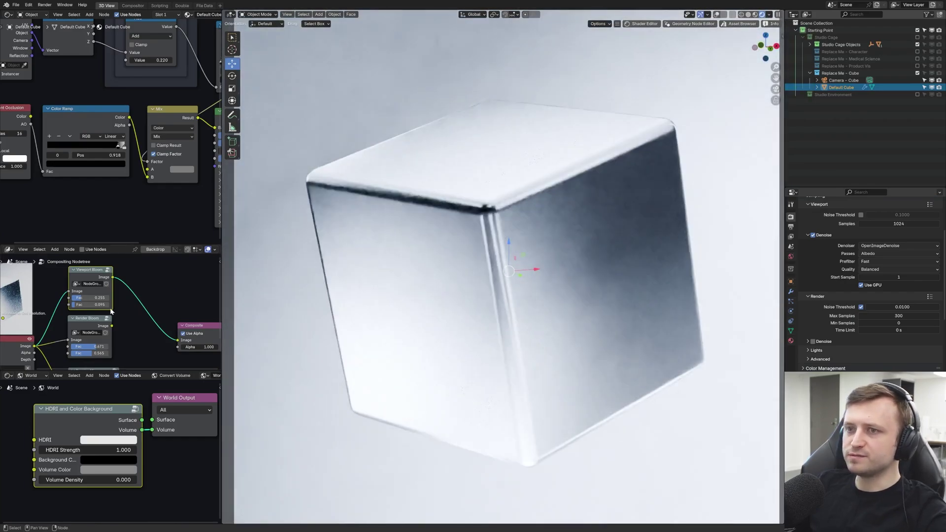
- Look through the camera and rotate the Default Cube freely
{"action": "key", "text": "KP_0"}
{"action": "key", "text": "r"}
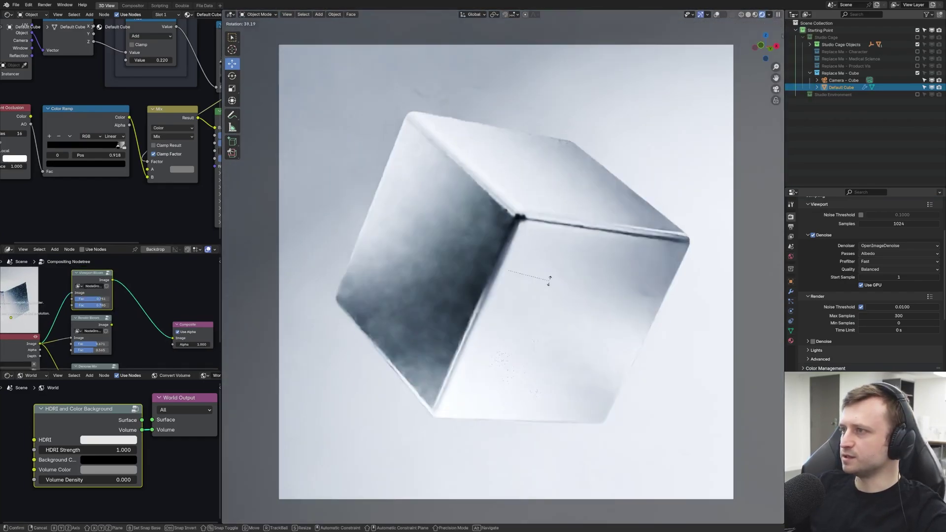
{"action": "left_click", "coordinate": [528, 287]}
- Hide the Studio Cage Light Catcher in the viewport and trackball-rotate the Default Cube by about 9° and -13°
{"action": "left_click", "coordinate": [331, 181]}
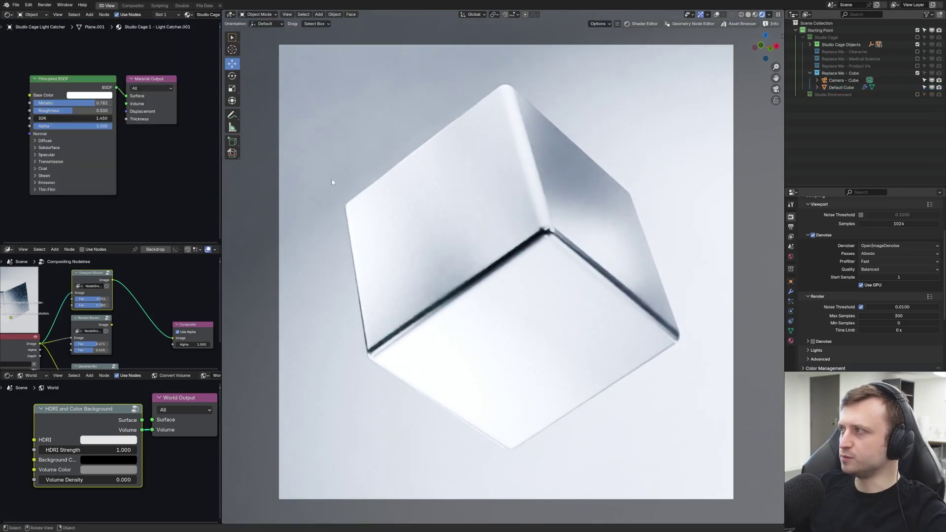
{"action": "left_click", "coordinate": [931, 130]}
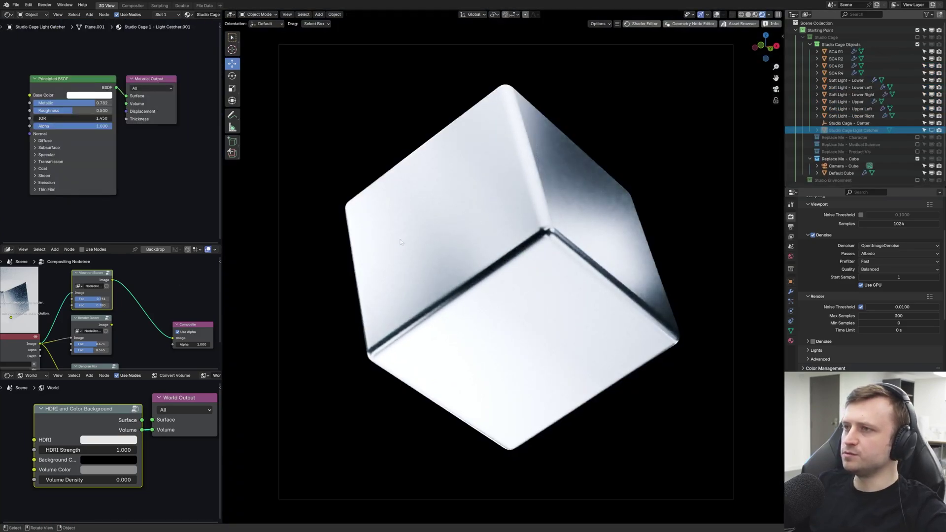
{"action": "left_click", "coordinate": [385, 248]}
{"action": "key", "text": "r"}
{"action": "key", "text": "r"}
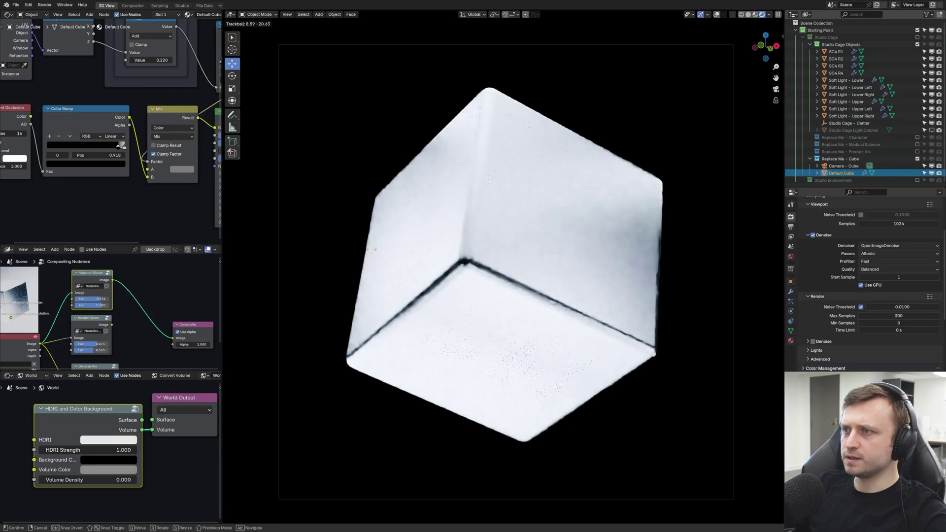
{"action": "left_click", "coordinate": [412, 247]}
- Enable the compositor nodes with Viewport Bloom factors of 0.950 and 0.736, and inspect the glow along the cube's edge
{"action": "left_click_drag", "start_coordinate": [90, 305], "coordinate": [101, 299]}
{"action": "middle_click_drag", "start_coordinate": [311, 291], "coordinate": [405, 305], "text": "shift"}
{"action": "scroll", "coordinate": [405, 305], "scroll_direction": "up", "scroll_amount": 3}
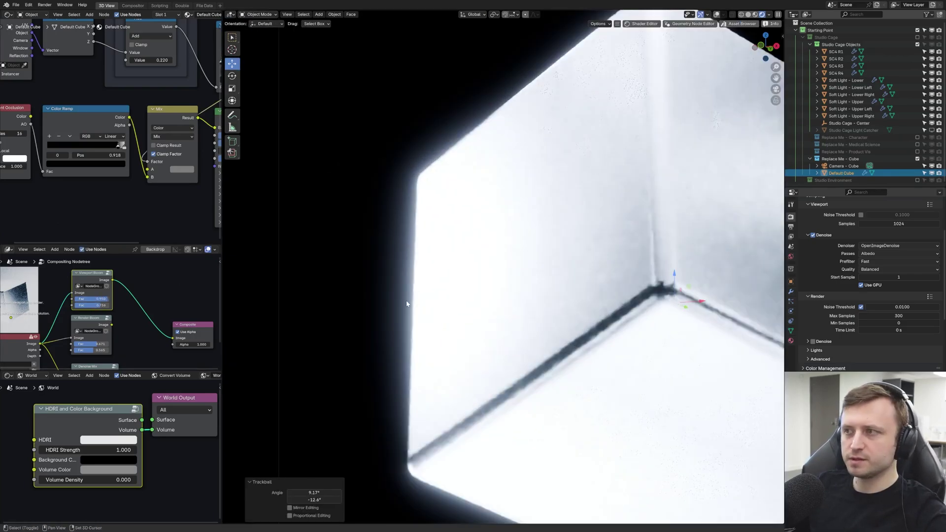
{"action": "scroll", "coordinate": [108, 320], "scroll_direction": "down", "scroll_amount": 1}
- Add a Glare node to the compositor above the Composite node
{"action": "key", "text": "shift+a"}
{"action": "type", "text": "glare"}
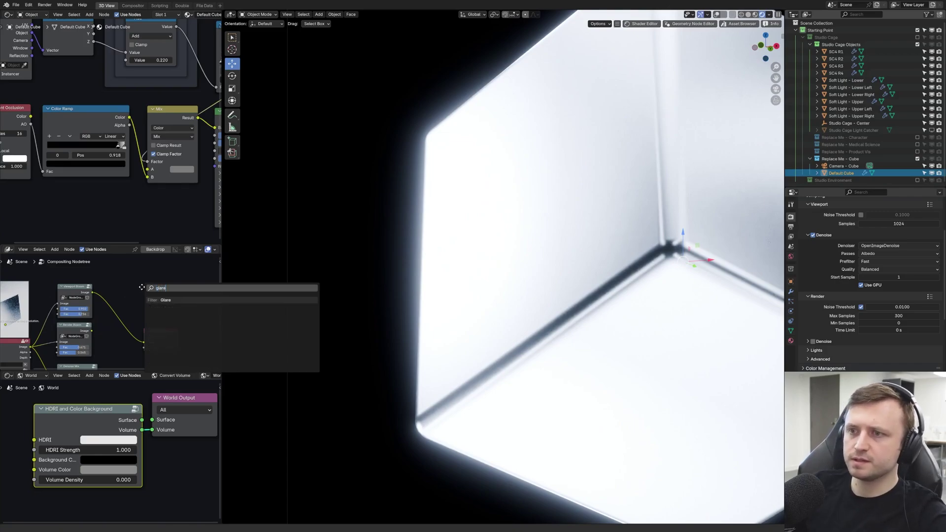
{"action": "key", "text": "Return"}
{"action": "left_click", "coordinate": [105, 260]}
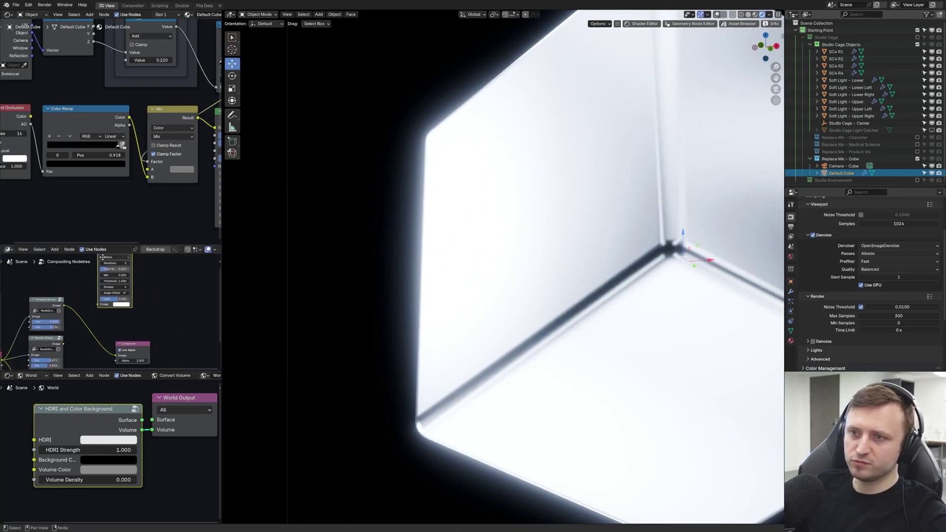
- Link the Render Layers Image output to the Glare node's Image input and adjust the node placement
{"action": "middle_click_drag", "start_coordinate": [104, 260], "coordinate": [99, 253]}
{"action": "scroll", "coordinate": [94, 320], "scroll_direction": "down", "scroll_amount": 1}
{"action": "middle_click_drag", "start_coordinate": [30, 341], "coordinate": [59, 347]}
{"action": "left_click_drag", "start_coordinate": [35, 362], "coordinate": [126, 312]}
{"action": "middle_click_drag", "start_coordinate": [142, 318], "coordinate": [109, 324]}
{"action": "left_click_drag", "start_coordinate": [126, 347], "coordinate": [162, 318]}
{"action": "middle_click_drag", "start_coordinate": [144, 295], "coordinate": [141, 310]}
{"action": "scroll", "coordinate": [119, 298], "scroll_direction": "up", "scroll_amount": 1}
{"action": "left_click_drag", "start_coordinate": [98, 282], "coordinate": [98, 283]}
{"action": "left_click", "coordinate": [98, 283]}
{"action": "scroll", "coordinate": [113, 295], "scroll_direction": "up", "scroll_amount": 5}
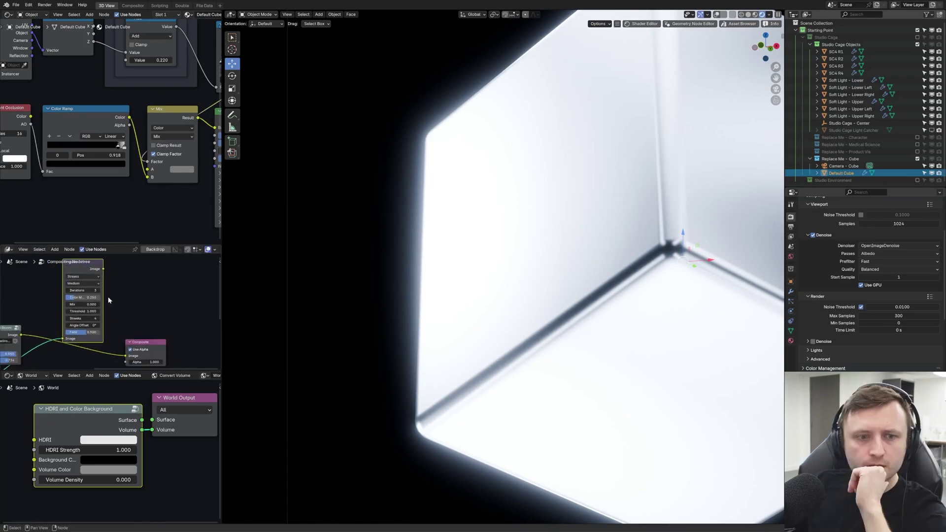
- Move the Composite node farther away from the Glare node to open up space between them
{"action": "middle_click_drag", "start_coordinate": [133, 302], "coordinate": [143, 319]}
{"action": "key", "text": "ctrl+space"}
{"action": "middle_click_drag", "start_coordinate": [272, 305], "coordinate": [159, 228]}
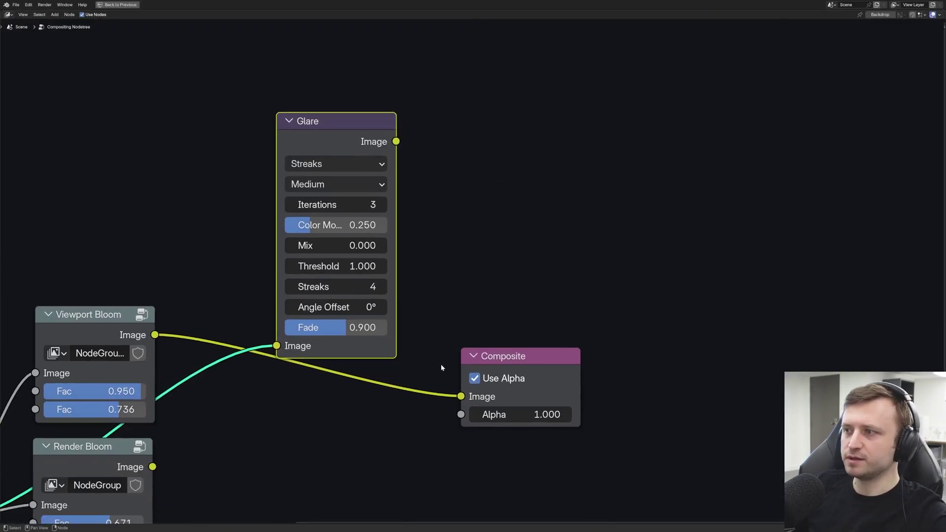
{"action": "left_click_drag", "start_coordinate": [485, 352], "coordinate": [518, 342]}
{"action": "key", "text": "ctrl+space"}
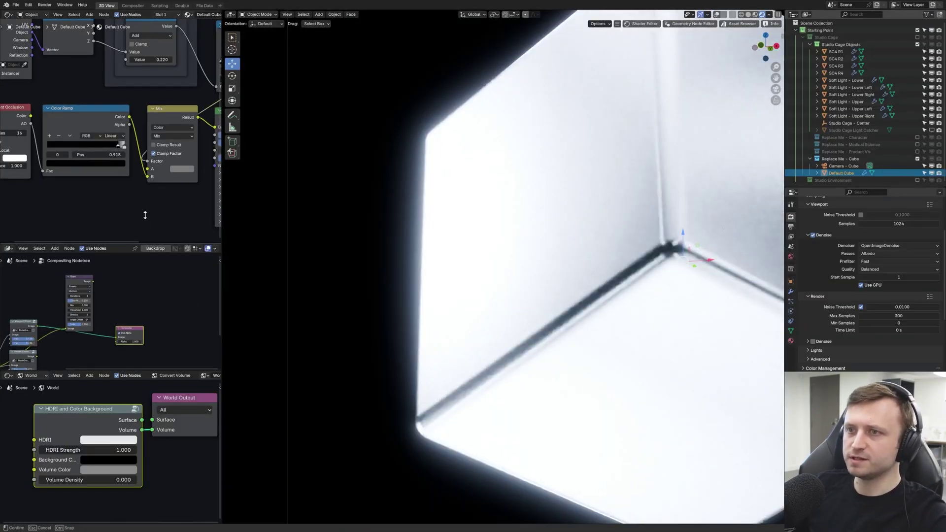
- Compare the Streaks and Fog Glow glare types around the cube, and set the Glare node's type to Bloom
{"action": "scroll", "coordinate": [120, 271], "scroll_direction": "down", "scroll_amount": 3}
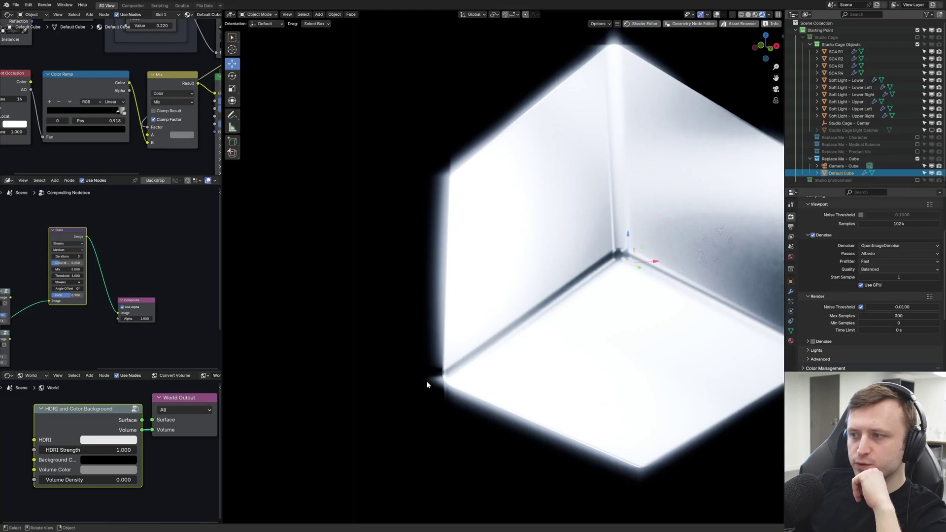
{"action": "scroll", "coordinate": [440, 395], "scroll_direction": "up", "scroll_amount": 3}
{"action": "scroll", "coordinate": [98, 240], "scroll_direction": "up", "scroll_amount": 2}
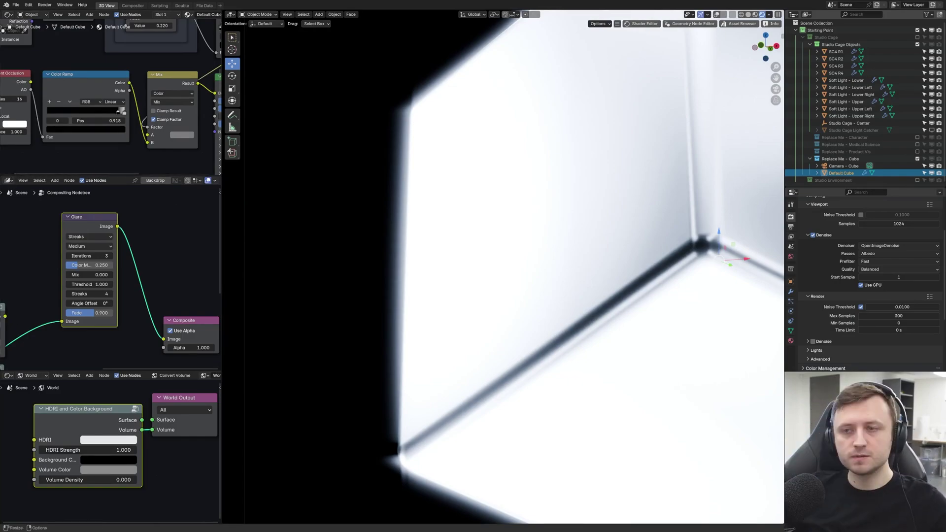
{"action": "left_click", "coordinate": [99, 237]}
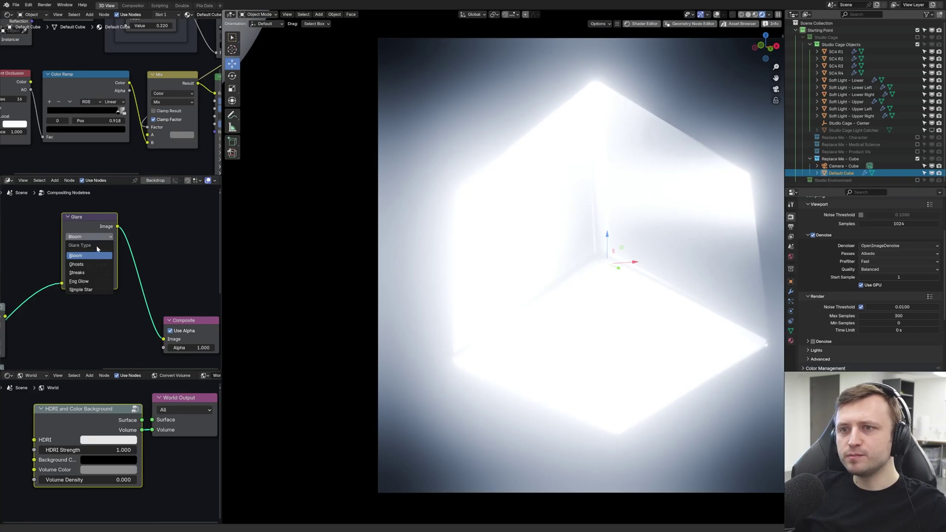
{"action": "left_click", "coordinate": [88, 278]}
{"action": "scroll", "coordinate": [399, 189], "scroll_direction": "up", "scroll_amount": 3}
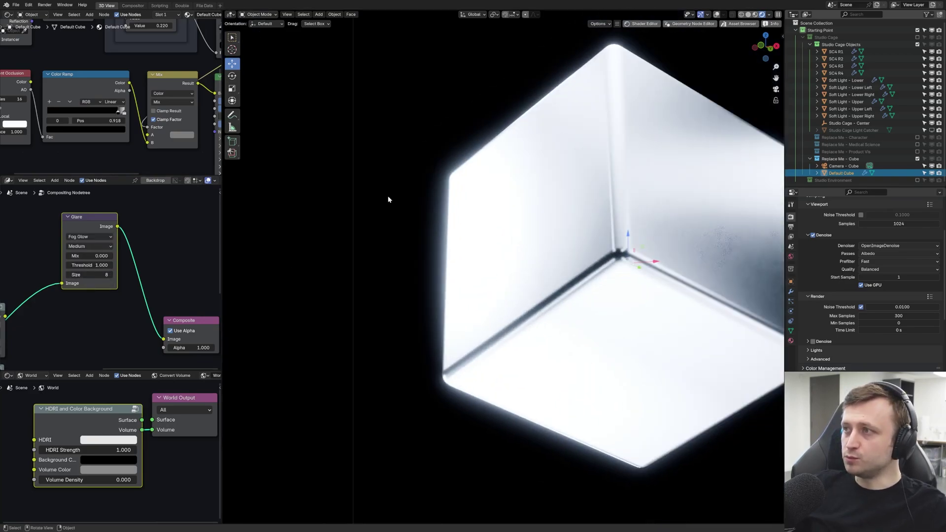
{"action": "left_click", "coordinate": [87, 237]}
{"action": "left_click", "coordinate": [76, 256]}
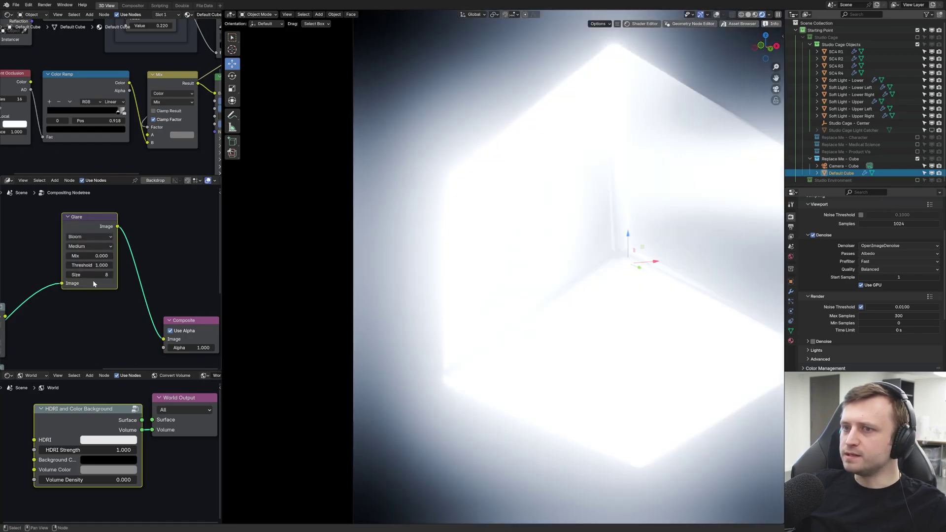
- Try a Mix of -0.900 on the Glare node and undo the change
{"action": "left_click_drag", "start_coordinate": [93, 256], "coordinate": [59, 256]}
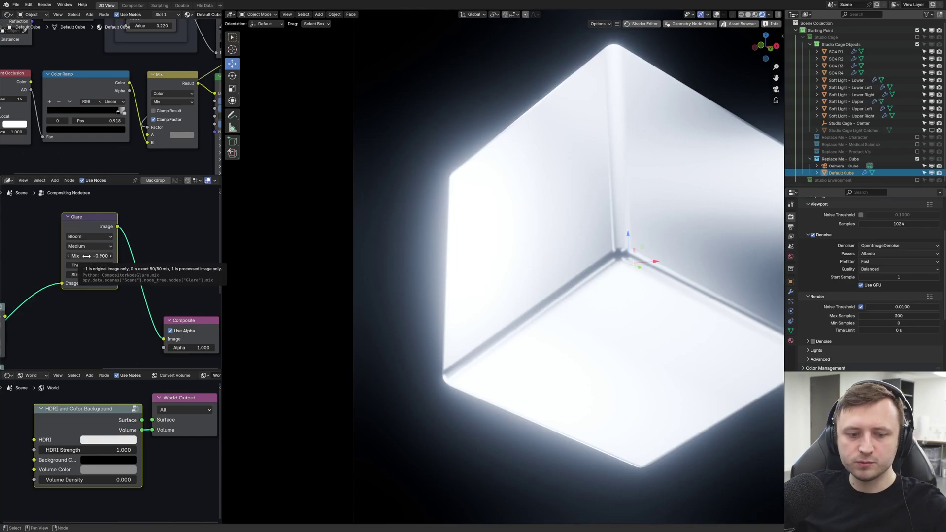
{"action": "key", "text": "ctrl+z"}
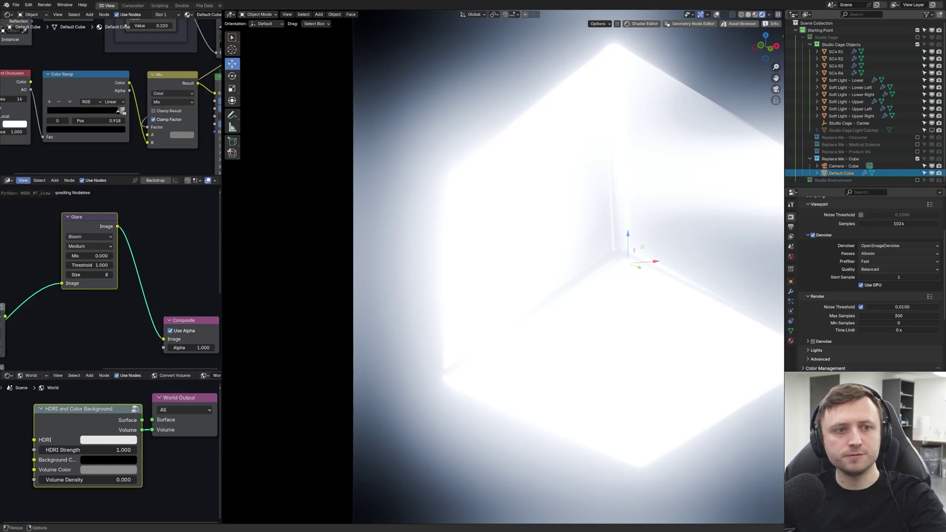
{"action": "left_click", "coordinate": [175, 231]}
- Set the Glare node's Size to 6 and its quality to High
{"action": "middle_click_drag", "start_coordinate": [107, 266], "coordinate": [142, 247]}
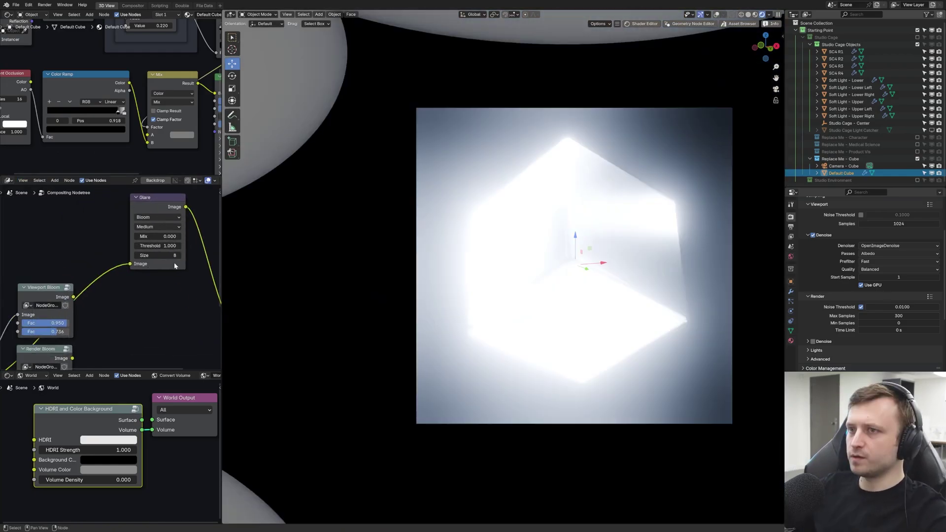
{"action": "left_click", "coordinate": [159, 255]}
{"action": "type", "text": "5"}
{"action": "key", "text": "Return"}
{"action": "left_click_drag", "start_coordinate": [159, 255], "coordinate": [169, 255]}
{"action": "left_click_drag", "start_coordinate": [158, 246], "coordinate": [132, 255]}
{"action": "left_click", "coordinate": [157, 226]}
{"action": "left_click", "coordinate": [154, 245]}
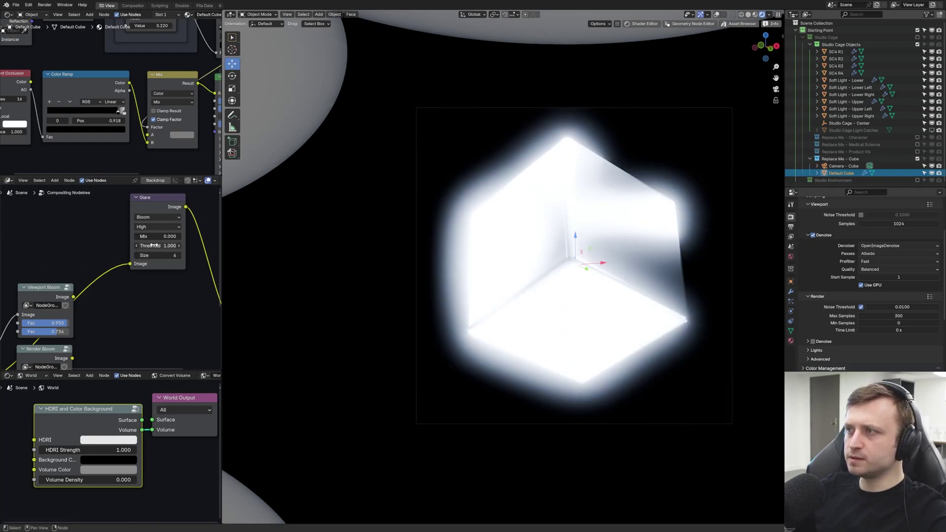
- Switch the Glare quality to Low and back to High, comparing the glow around the cube's upper corner
{"action": "scroll", "coordinate": [513, 158], "scroll_direction": "up", "scroll_amount": 6}
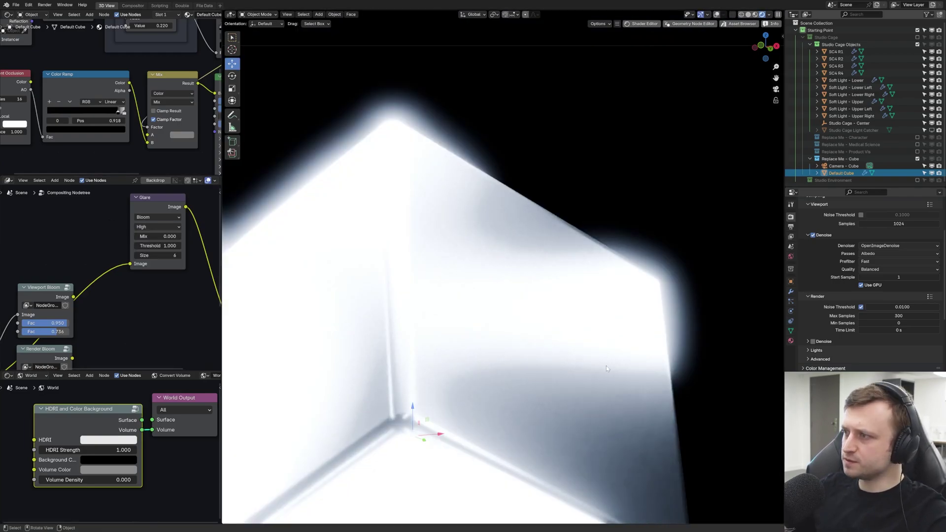
{"action": "left_click", "coordinate": [162, 227]}
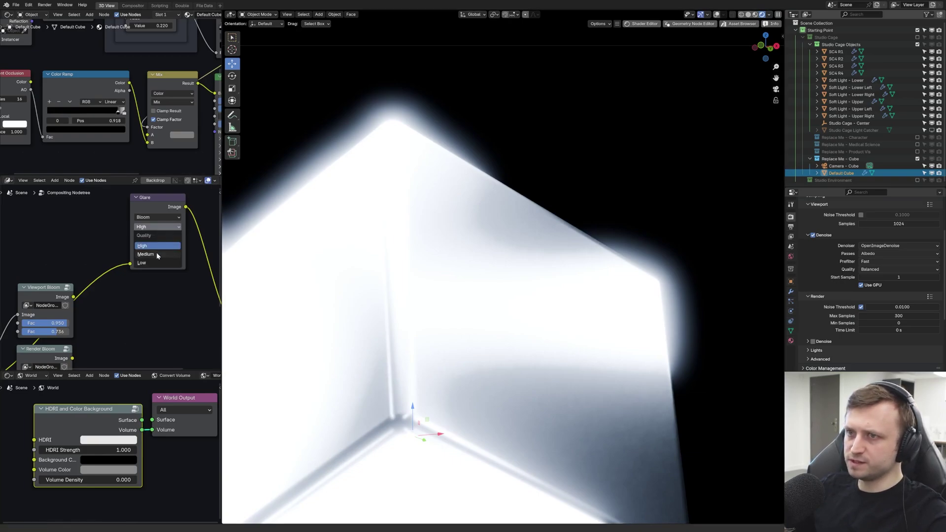
{"action": "left_click", "coordinate": [157, 264]}
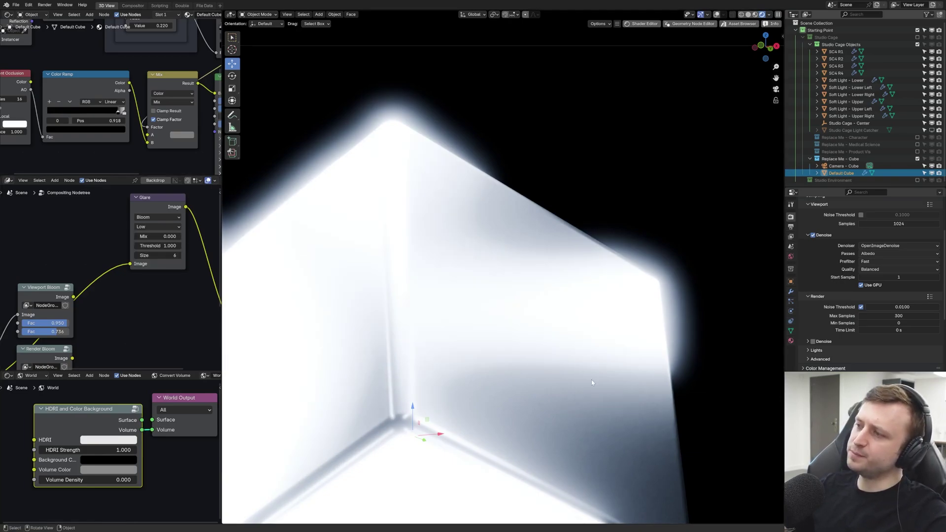
{"action": "left_click", "coordinate": [158, 227]}
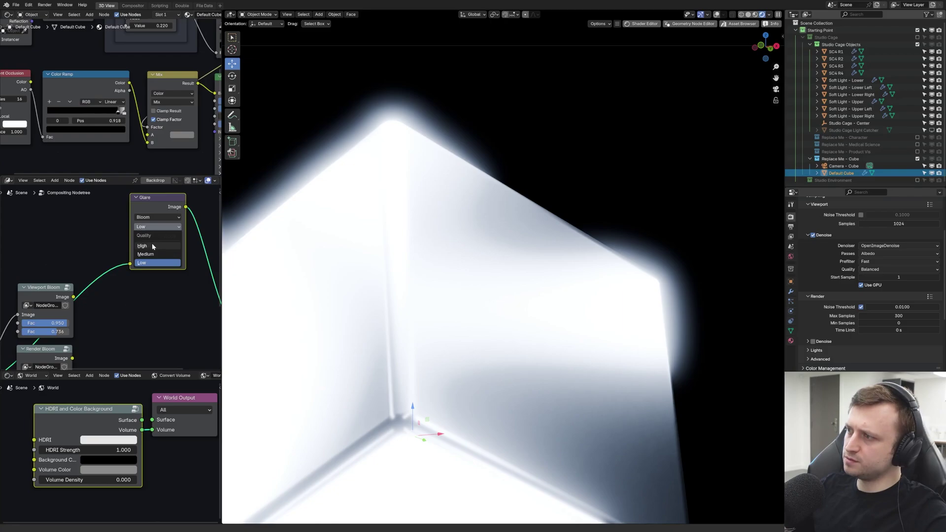
{"action": "left_click", "coordinate": [153, 246]}
{"action": "scroll", "coordinate": [535, 413], "scroll_direction": "up", "scroll_amount": 2}
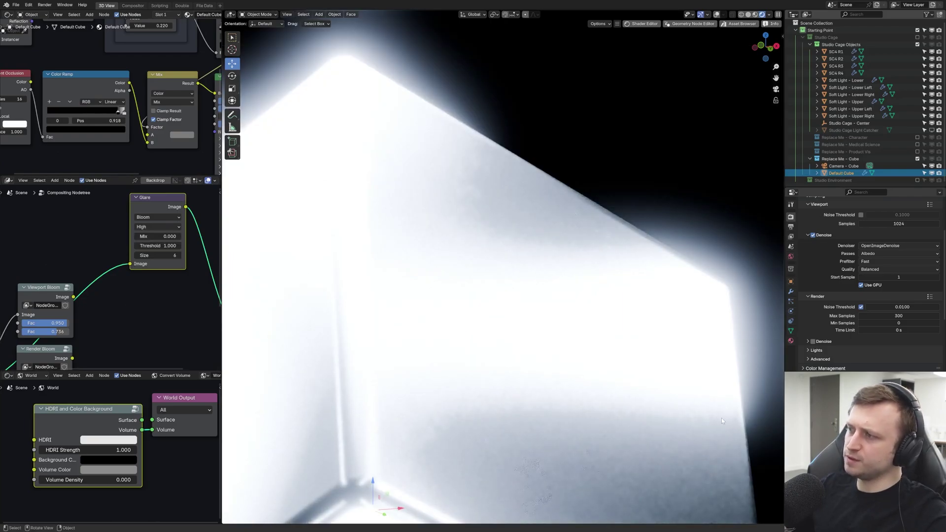
- Set the Glare node's Mix to -0.900 to reduce the strength of the glow
{"action": "left_click_drag", "start_coordinate": [157, 236], "coordinate": [184, 236]}
{"action": "left_click_drag", "start_coordinate": [184, 236], "coordinate": [197, 236]}
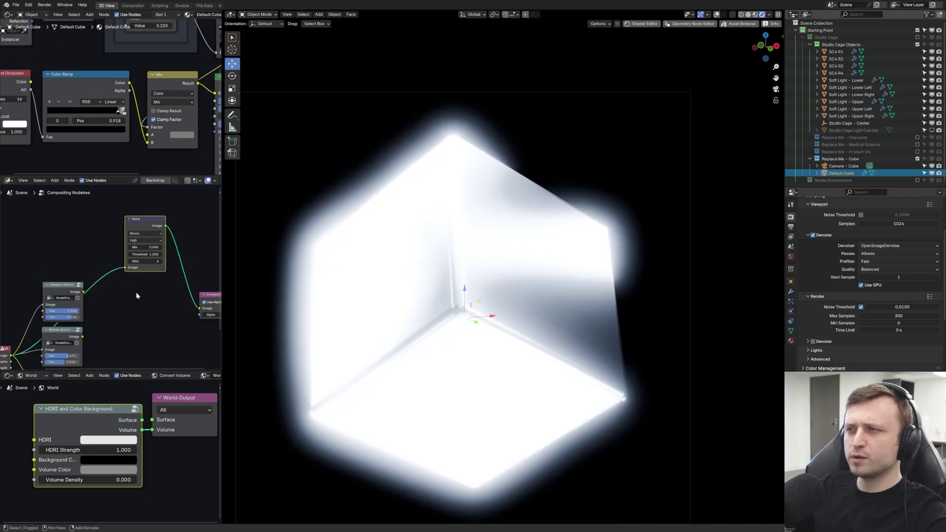
{"action": "scroll", "coordinate": [137, 295], "scroll_direction": "up", "scroll_amount": 1}
{"action": "middle_click_drag", "start_coordinate": [132, 291], "coordinate": [128, 318]}
{"action": "scroll", "coordinate": [134, 273], "scroll_direction": "up", "scroll_amount": 1}
{"action": "left_click_drag", "start_coordinate": [137, 260], "coordinate": [105, 259]}
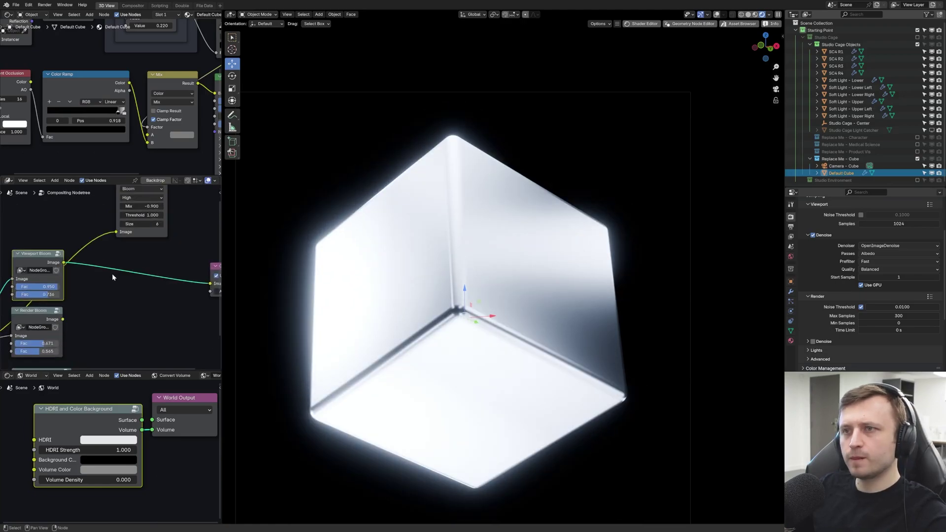
- Set the second Fac of Viewport Bloom to 0.985 and link the Glare node's Image output to the Composite node
{"action": "middle_click_drag", "start_coordinate": [112, 275], "coordinate": [111, 299]}
{"action": "left_click_drag", "start_coordinate": [136, 206], "coordinate": [136, 208]}
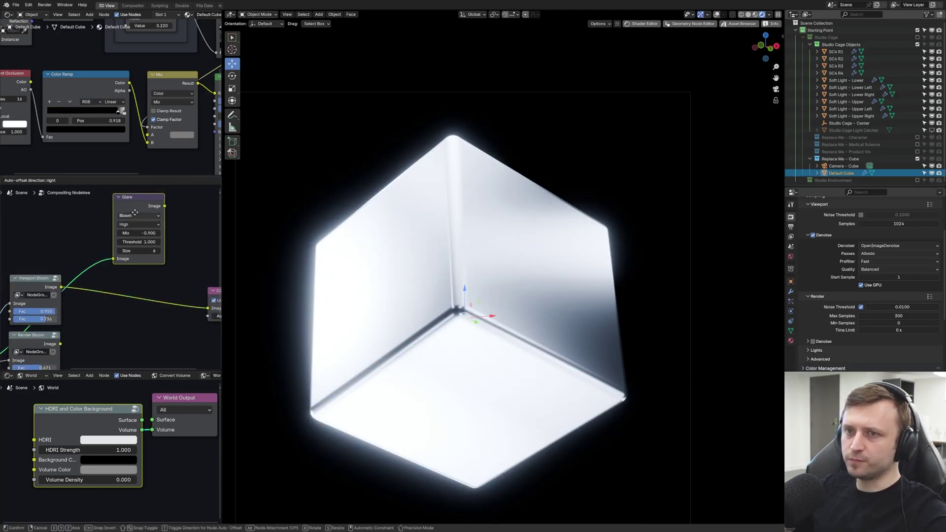
{"action": "middle_click_drag", "start_coordinate": [51, 320], "coordinate": [41, 320]}
{"action": "left_click_drag", "start_coordinate": [30, 321], "coordinate": [54, 321]}
{"action": "left_click_drag", "start_coordinate": [155, 207], "coordinate": [199, 308]}
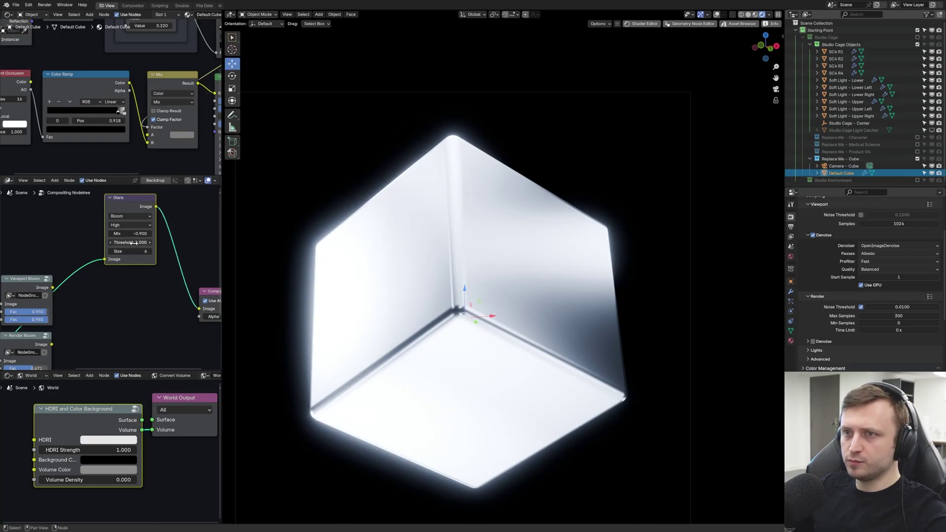
- Set the Glare node's Mix to -0.850 and stack the Viewport Bloom node directly beneath the Glare node
{"action": "left_click_drag", "start_coordinate": [131, 235], "coordinate": [135, 235]}
{"action": "left_click_drag", "start_coordinate": [47, 279], "coordinate": [86, 279]}
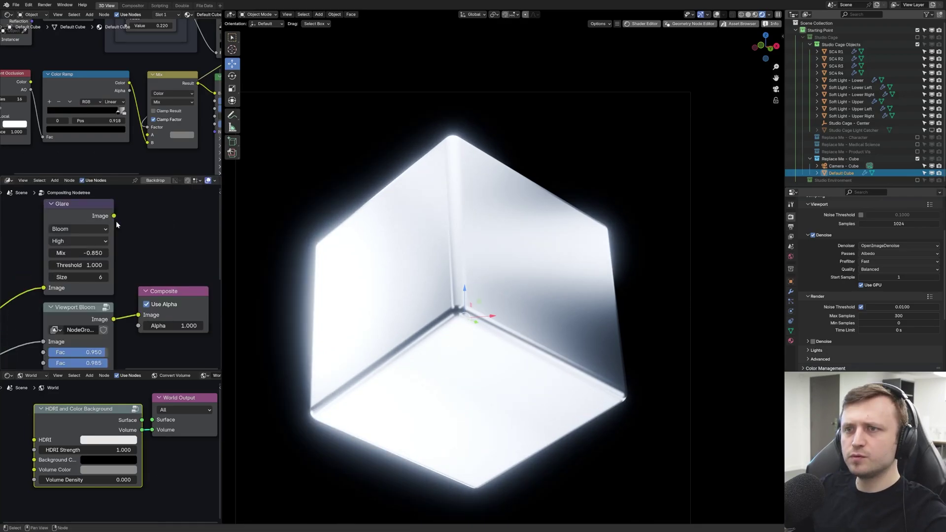
- Alternate the Composite node's Image input between Glare and Viewport Bloom, comparing the glow along the cube's edges
{"action": "left_click_drag", "start_coordinate": [113, 216], "coordinate": [139, 315]}
{"action": "scroll", "coordinate": [318, 280], "scroll_direction": "up", "scroll_amount": 8}
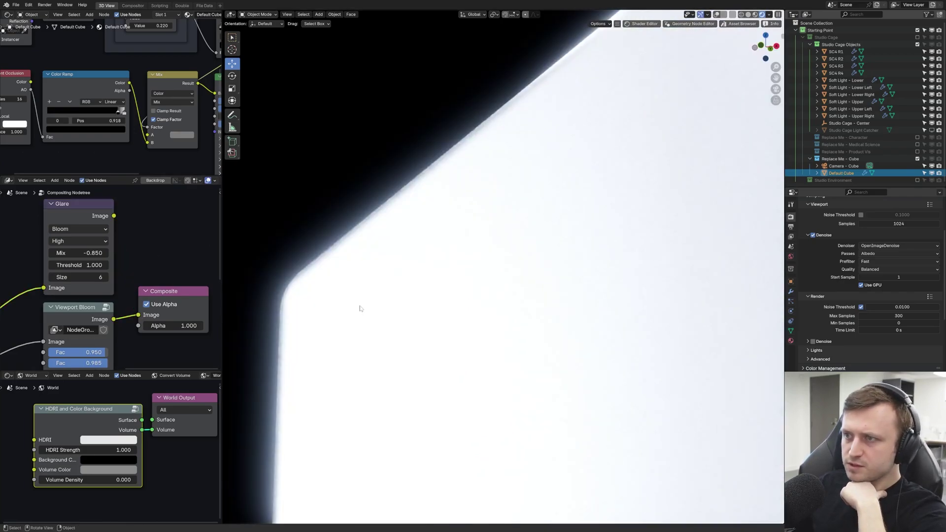
{"action": "scroll", "coordinate": [359, 305], "scroll_direction": "down", "scroll_amount": 5}
{"action": "scroll", "coordinate": [312, 309], "scroll_direction": "up", "scroll_amount": 3}
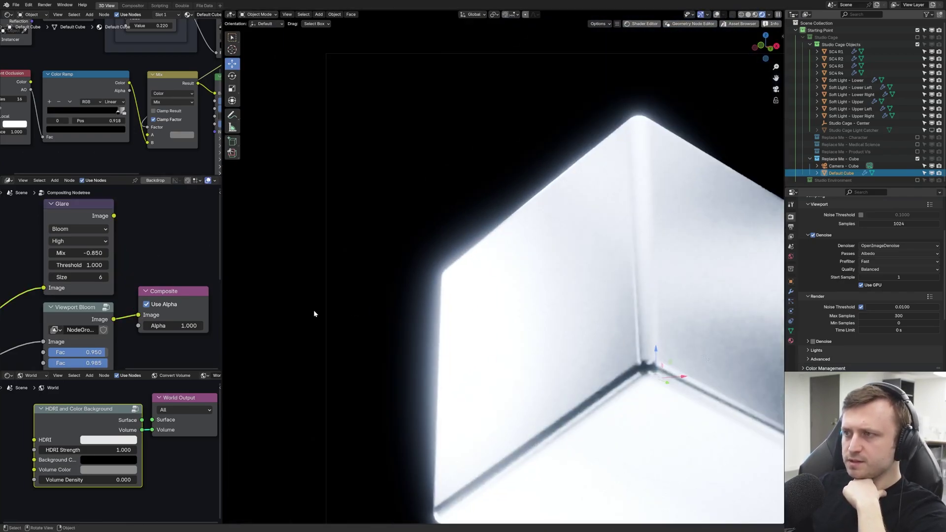
{"action": "left_click_drag", "start_coordinate": [114, 216], "coordinate": [171, 270]}
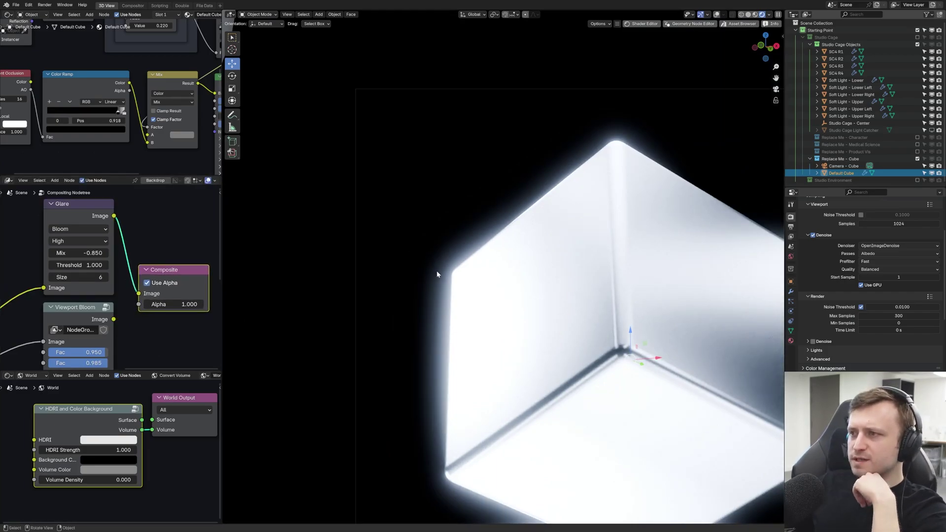
{"action": "left_click_drag", "start_coordinate": [113, 319], "coordinate": [138, 293]}
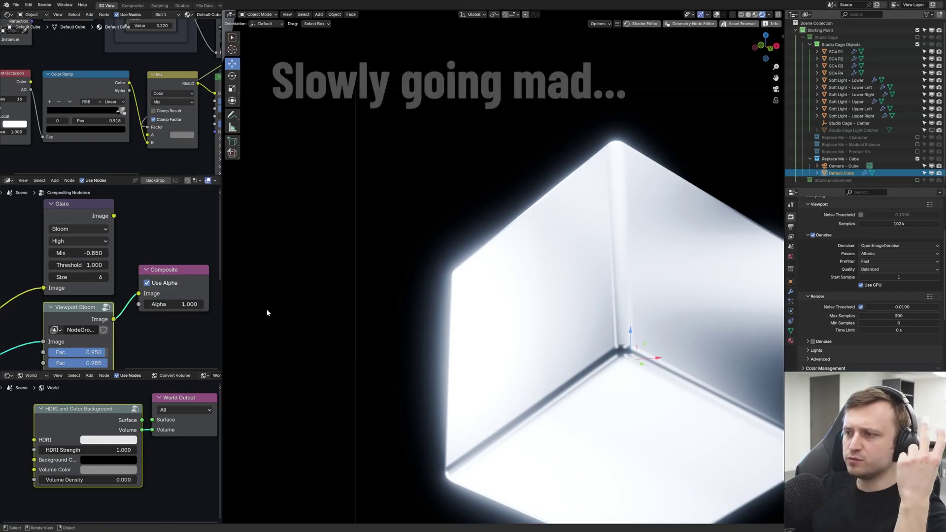
{"action": "left_click_drag", "start_coordinate": [114, 216], "coordinate": [138, 293]}
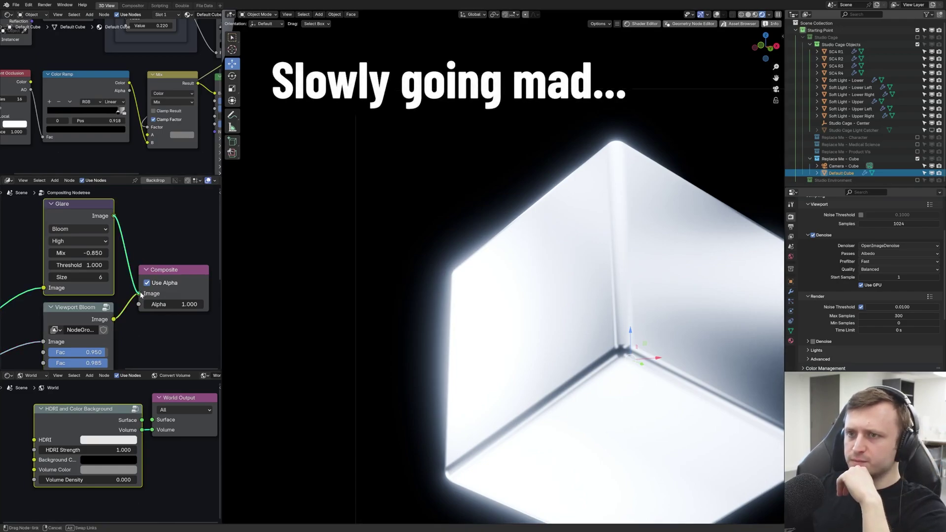
- Set the Glare node's Size to 7, Mix to -0.910 and Threshold to 1.260
{"action": "left_click", "coordinate": [105, 278]}
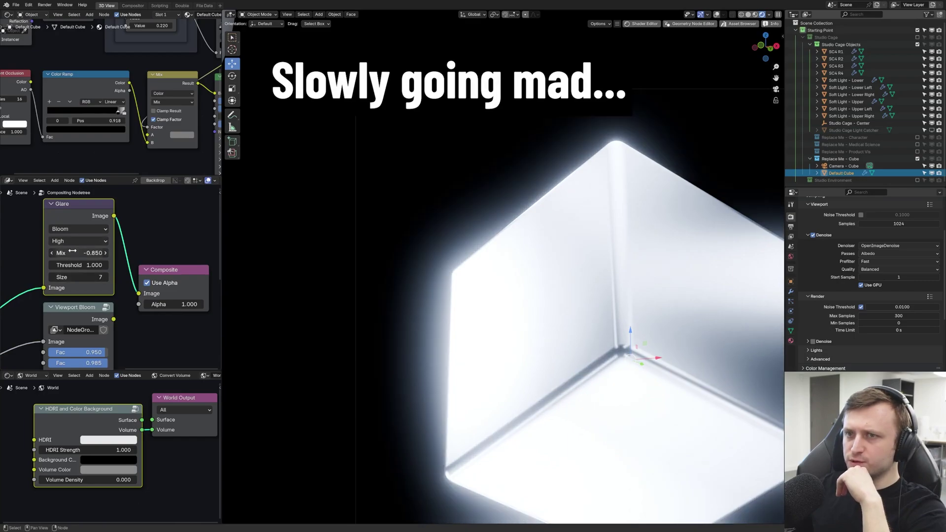
{"action": "left_click_drag", "start_coordinate": [79, 255], "coordinate": [74, 255]}
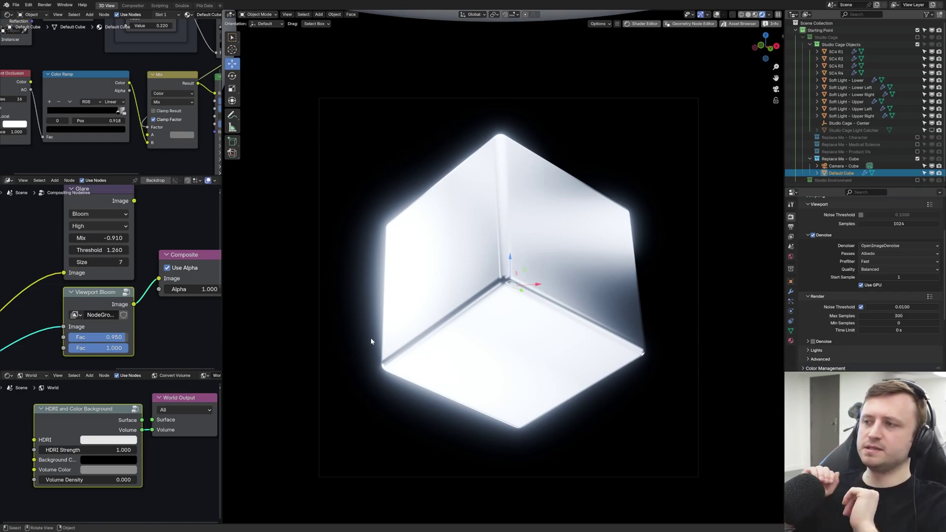
- Rotate the default cube freely with trackball rotation so one flat face points upward, and deselect the compositor nodes
{"action": "key", "text": "r"}
{"action": "key", "text": "r"}
{"action": "left_click", "coordinate": [380, 297]}
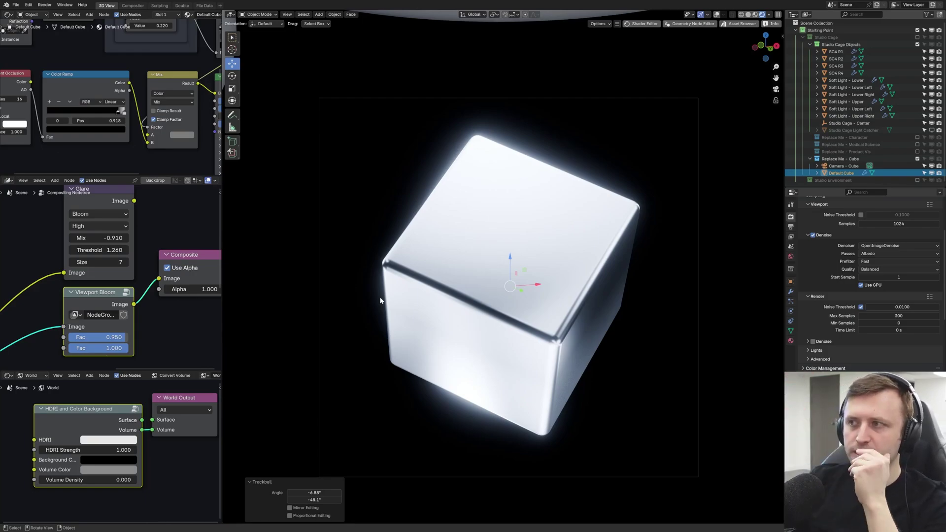
{"action": "left_click", "coordinate": [150, 313]}
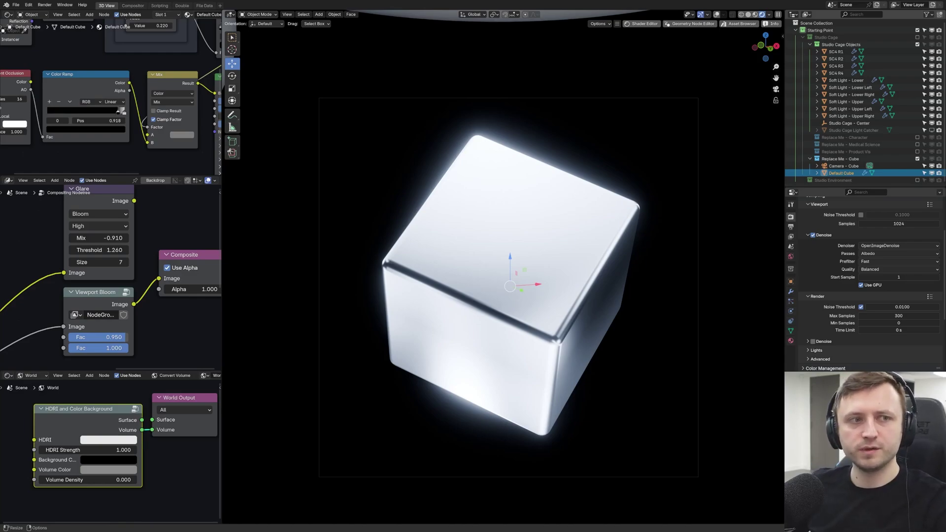
- Switch to the browser, open the Blender Startup File (4.0) page from the creator's Gumroad store, and review its description and ratings
{"action": "key", "text": "alt+Tab"}
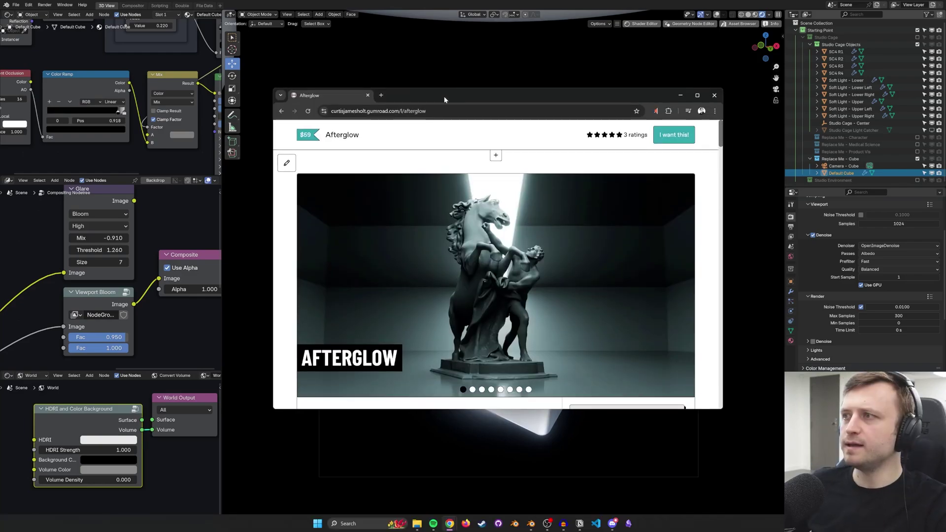
{"action": "left_click_drag", "start_coordinate": [453, 91], "coordinate": [393, 85]}
{"action": "scroll", "coordinate": [353, 251], "scroll_direction": "down", "scroll_amount": 3}
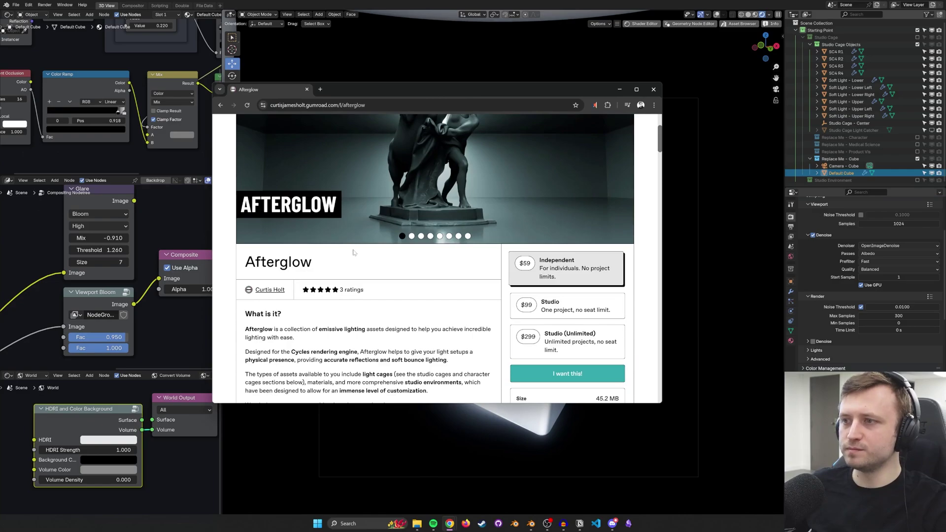
{"action": "left_click", "coordinate": [281, 290]}
{"action": "scroll", "coordinate": [374, 264], "scroll_direction": "down", "scroll_amount": 5}
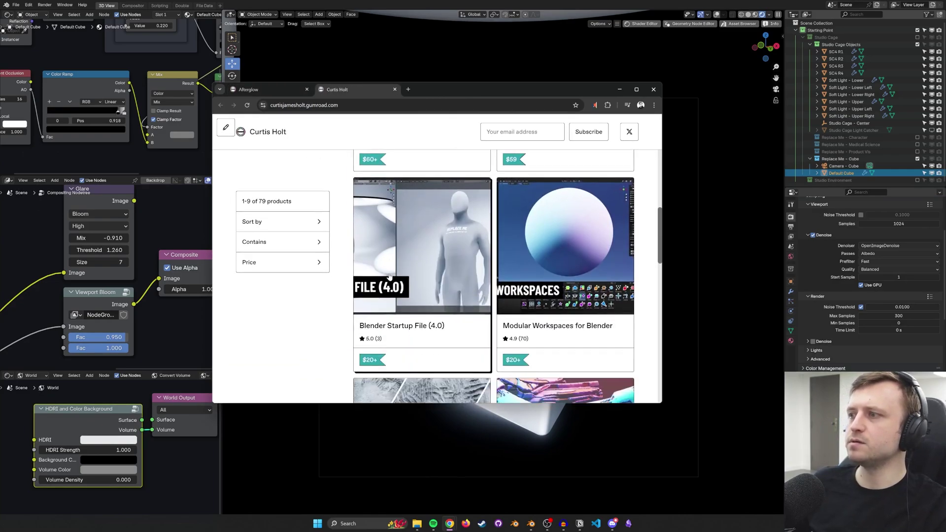
{"action": "left_click", "coordinate": [391, 326]}
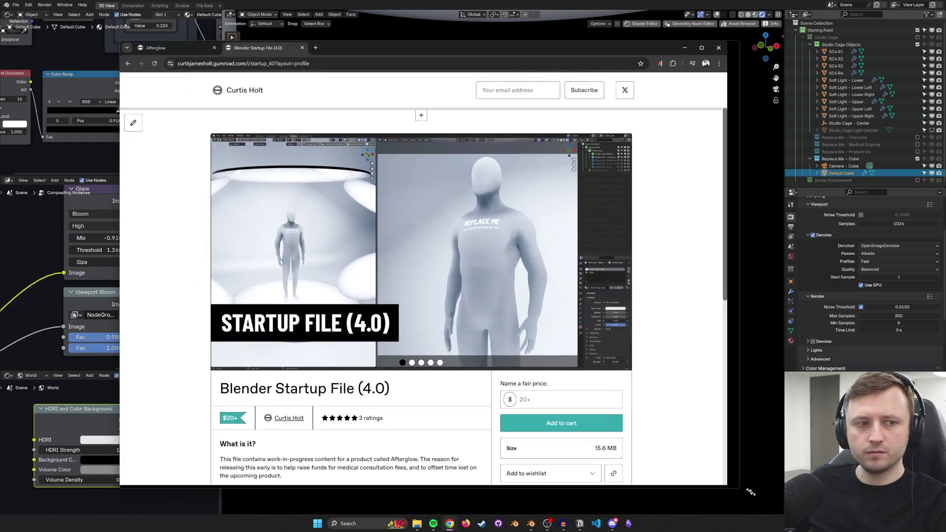
{"action": "scroll", "coordinate": [667, 472], "scroll_direction": "down", "scroll_amount": 3}
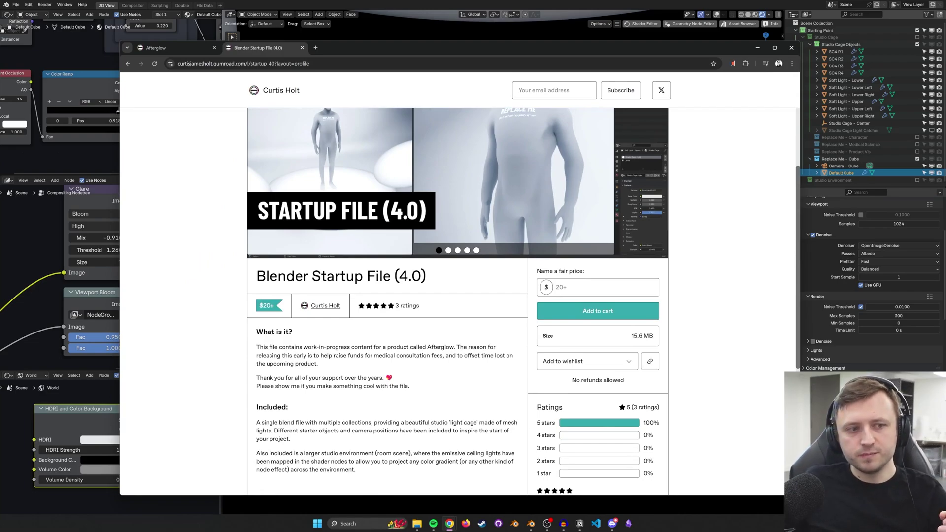
{"action": "scroll", "coordinate": [359, 395], "scroll_direction": "down", "scroll_amount": 5}
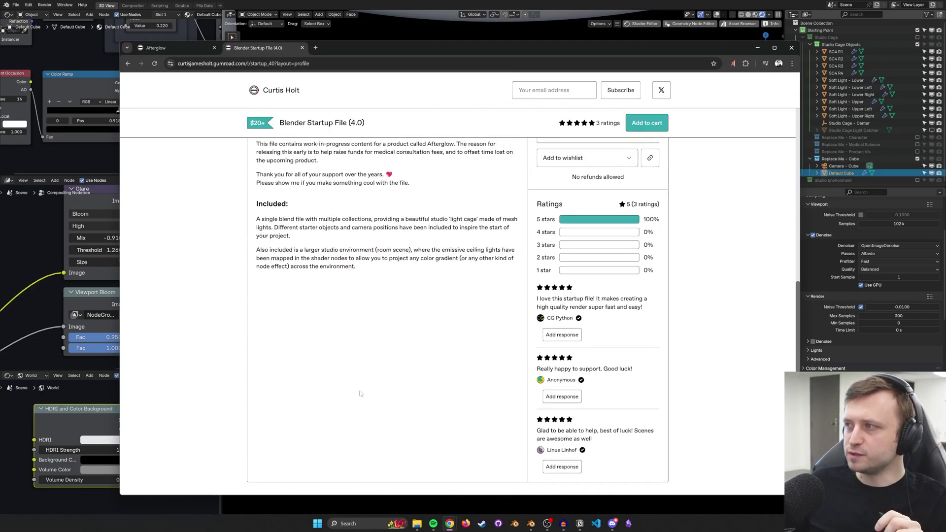
{"action": "scroll", "coordinate": [358, 399], "scroll_direction": "up", "scroll_amount": 8}
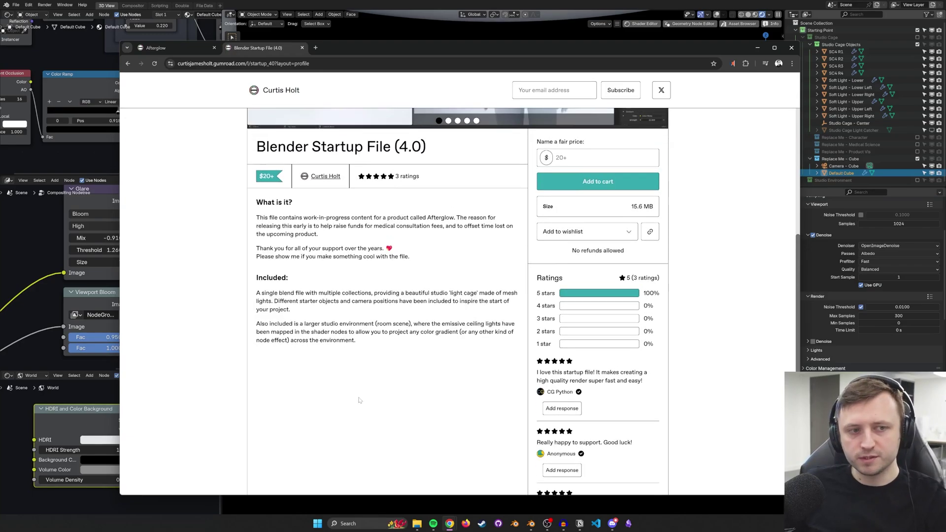
- Look through the preview images in the Blender Startup File (4.0) page's gallery, up to the pink monkey head scene
{"action": "scroll", "coordinate": [261, 304], "scroll_direction": "down", "scroll_amount": 3}
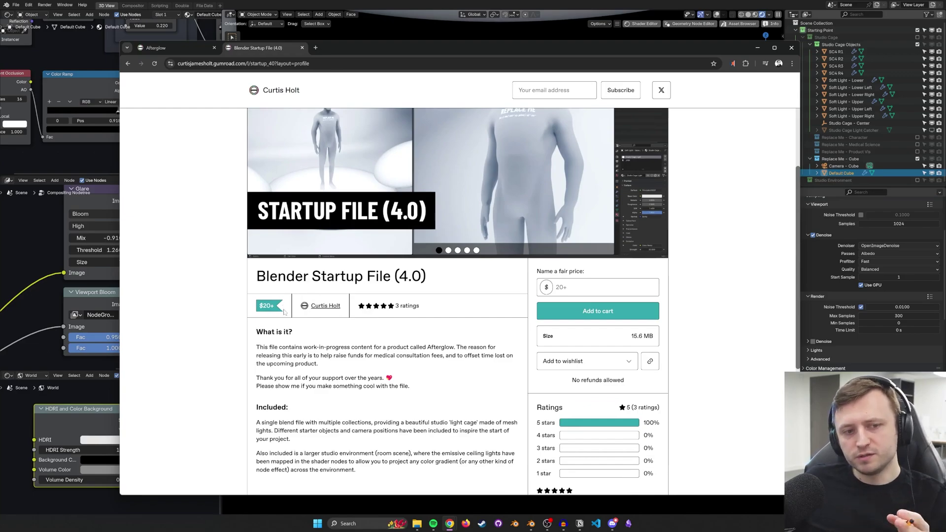
{"action": "scroll", "coordinate": [547, 322], "scroll_direction": "up", "scroll_amount": 3}
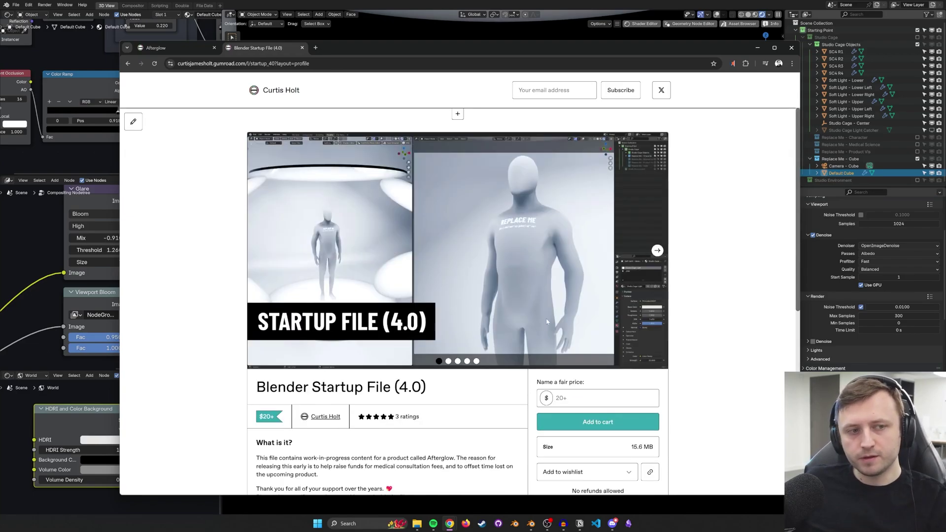
{"action": "left_click", "coordinate": [657, 254]}
{"action": "left_click", "coordinate": [657, 253]}
{"action": "left_click", "coordinate": [657, 253]}
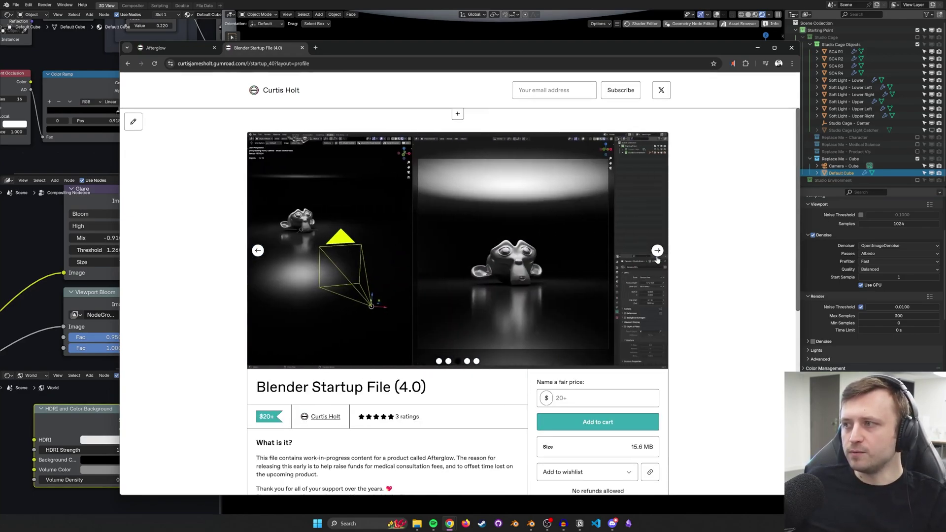
{"action": "left_click", "coordinate": [656, 254]}
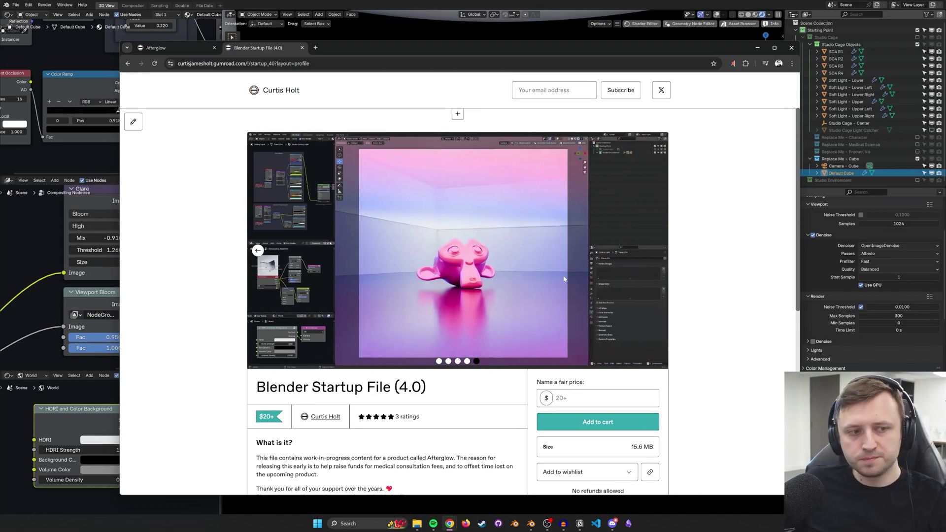
- Review the Blender Startup File (4.0) page's title and description, including the What is it and Included sections
{"action": "scroll", "coordinate": [564, 279], "scroll_direction": "down", "scroll_amount": 2}
{"action": "left_click_drag", "start_coordinate": [427, 313], "coordinate": [255, 313]}
{"action": "left_click_drag", "start_coordinate": [427, 443], "coordinate": [266, 369]}
{"action": "left_click_drag", "start_coordinate": [365, 404], "coordinate": [302, 385]}
{"action": "left_click", "coordinate": [302, 386]}
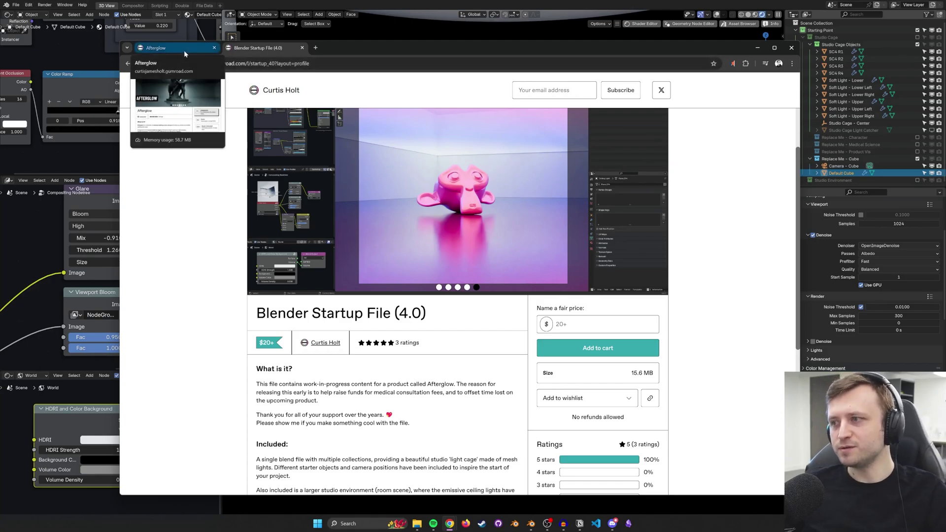
- Switch to the Afterglow product page and step back through its preview images
{"action": "left_click", "coordinate": [184, 50]}
{"action": "scroll", "coordinate": [542, 217], "scroll_direction": "up", "scroll_amount": 4}
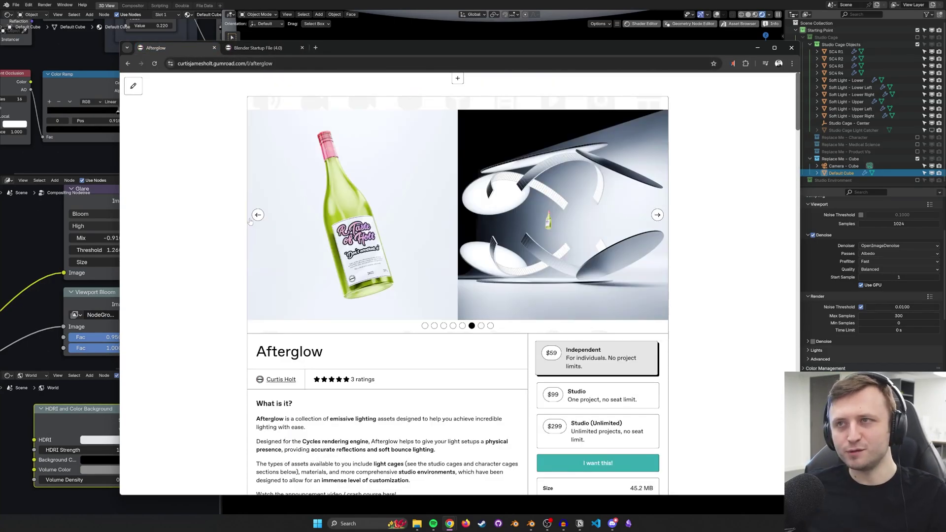
{"action": "left_click", "coordinate": [254, 216]}
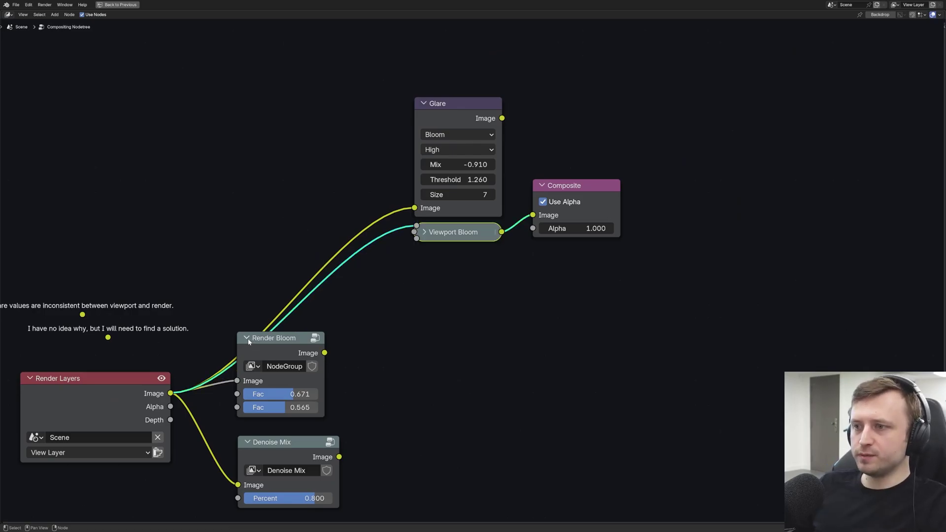
- Return to Blender, collapse the Render Bloom node, and stack it with Viewport Bloom between Render Layers and Composite
{"action": "left_click", "coordinate": [248, 340]}
{"action": "key", "text": "g"}
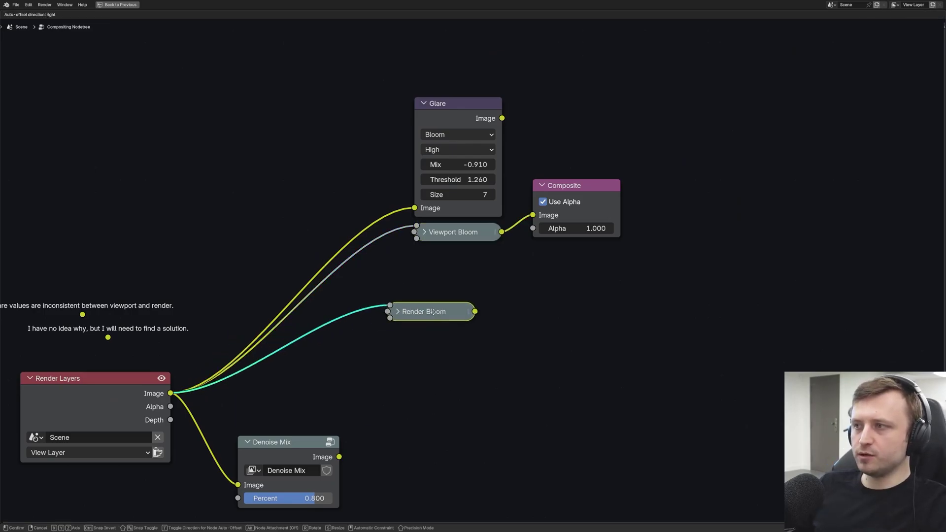
{"action": "left_click", "coordinate": [426, 258]}
{"action": "left_click_drag", "start_coordinate": [408, 220], "coordinate": [499, 272]}
{"action": "key", "text": "g"}
{"action": "left_click", "coordinate": [440, 349]}
{"action": "left_click", "coordinate": [498, 354]}
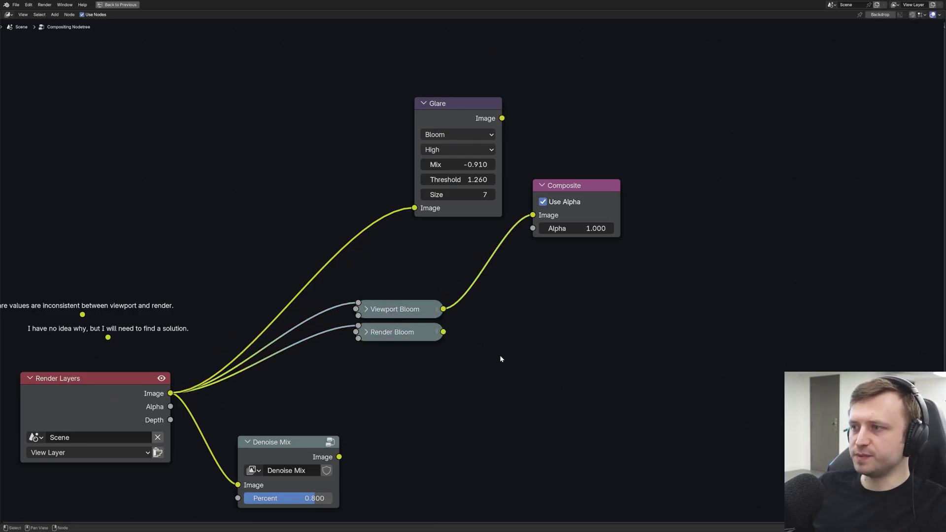
- Move the Glare node away from Composite and delete the two labelled notes about inconsistent glare values above Render Layers
{"action": "scroll", "coordinate": [483, 365], "scroll_direction": "down", "scroll_amount": 3}
{"action": "middle_click_drag", "start_coordinate": [167, 325], "coordinate": [272, 299]}
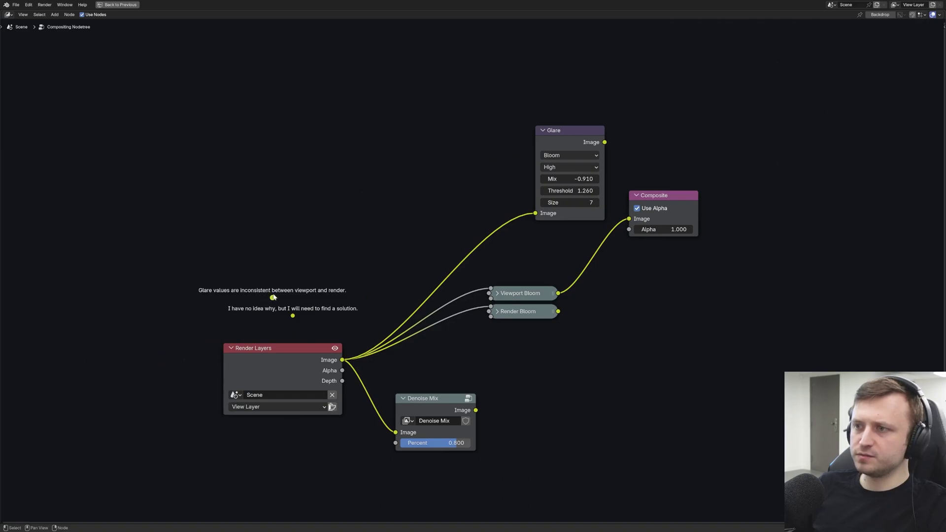
{"action": "left_click_drag", "start_coordinate": [566, 134], "coordinate": [535, 141]}
{"action": "mouse_move", "coordinate": [312, 323]}
{"action": "left_mouse_down"}
{"action": "mouse_move", "coordinate": [243, 284]}
{"action": "mouse_move", "coordinate": [209, 345]}
{"action": "left_mouse_up"}
{"action": "left_click", "coordinate": [225, 296]}
{"action": "scroll", "coordinate": [224, 297], "scroll_direction": "up", "scroll_amount": 2}
{"action": "key", "text": "g"}
{"action": "left_click", "coordinate": [280, 287]}
{"action": "key", "text": "x"}
- Move the Viewport Bloom and Render Bloom nodes together above Render Layers and disconnect their links
{"action": "middle_click_drag", "start_coordinate": [359, 325], "coordinate": [321, 298]}
{"action": "scroll", "coordinate": [322, 298], "scroll_direction": "down", "scroll_amount": 1}
{"action": "left_click_drag", "start_coordinate": [515, 341], "coordinate": [458, 280]}
{"action": "key", "text": "g"}
{"action": "left_click", "coordinate": [295, 269]}
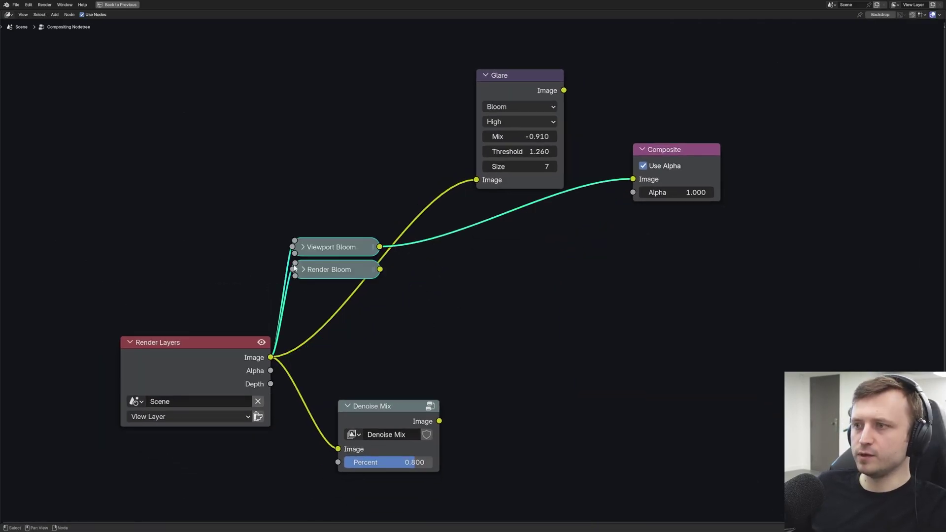
{"action": "left_click", "coordinate": [302, 271]}
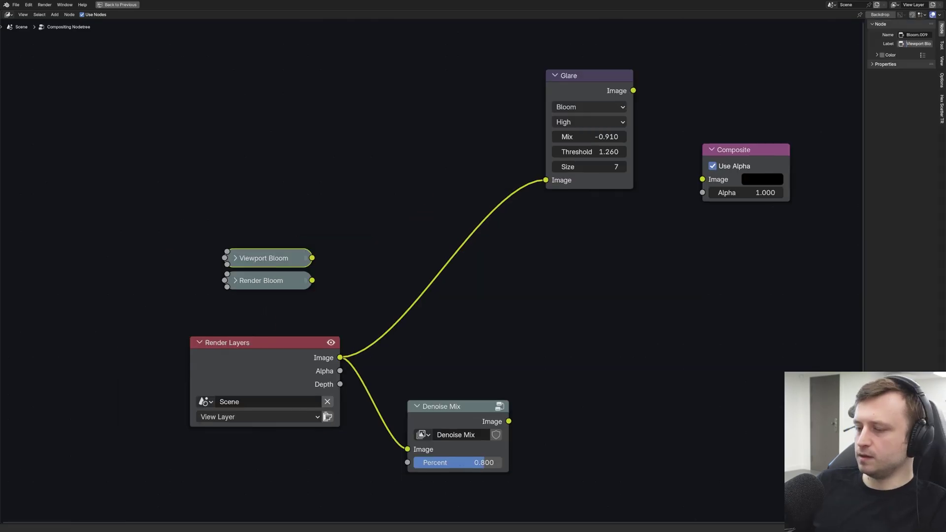
- Add the prefix Space to both bloom node labels, making them Space Viewport Bloom and Space Render Bloom
{"action": "key", "text": "Return"}
{"action": "left_click", "coordinate": [285, 278]}
{"action": "left_click", "coordinate": [904, 44]}
{"action": "key", "text": "Home"}
{"action": "type", "text": "Space"}
{"action": "key", "text": "Return"}
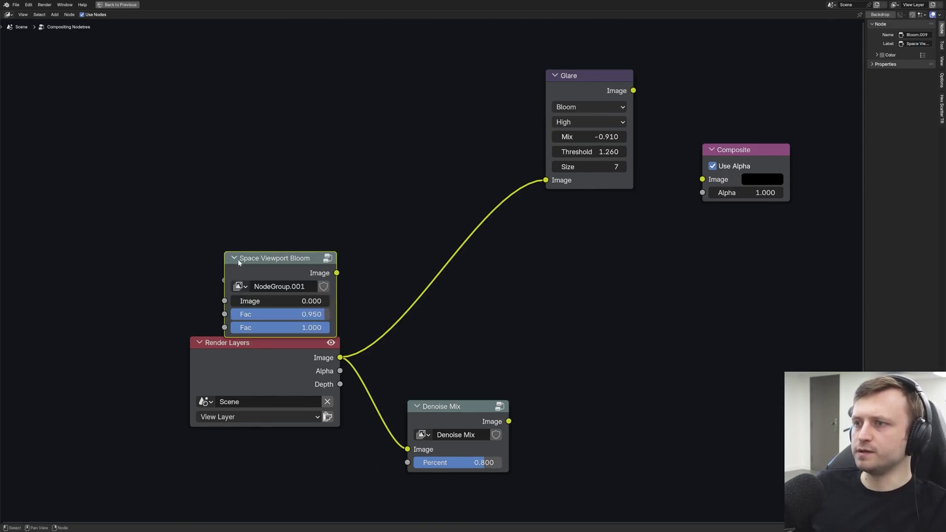
- Widen the Space Render Bloom node to match Space Viewport Bloom and move the collapsed pair further above Render Layers
{"action": "left_click", "coordinate": [235, 258]}
{"action": "left_click", "coordinate": [253, 279]}
{"action": "left_click", "coordinate": [235, 280]}
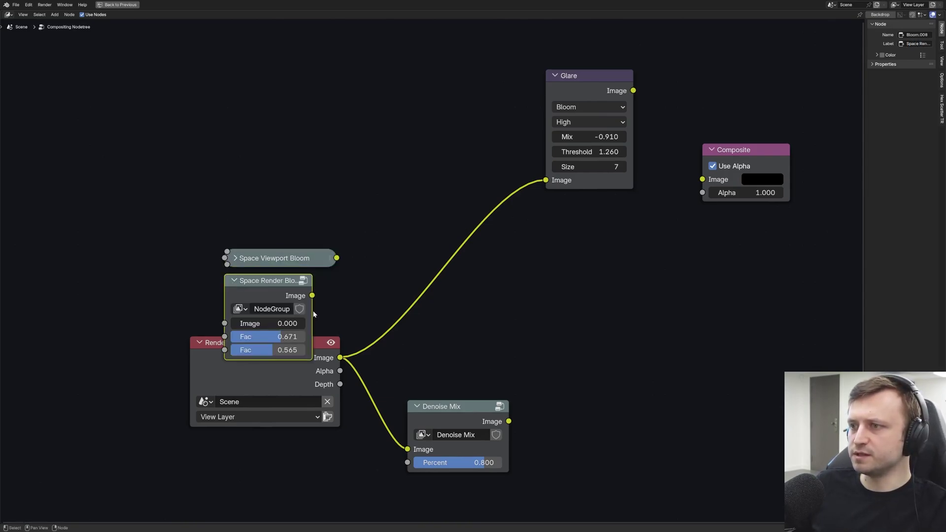
{"action": "left_click_drag", "start_coordinate": [310, 311], "coordinate": [334, 311]}
{"action": "left_click_drag", "start_coordinate": [335, 312], "coordinate": [334, 311]}
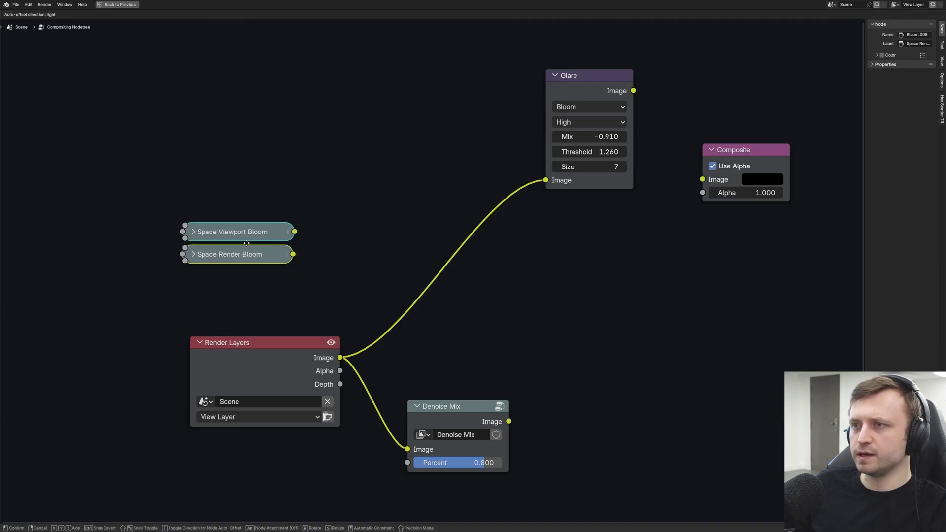
{"action": "left_click", "coordinate": [253, 241]}
{"action": "left_click", "coordinate": [252, 242]}
- Save the startup file and connect the Glare node's Image output to the Composite node
{"action": "scroll", "coordinate": [243, 258], "scroll_direction": "down", "scroll_amount": 6}
{"action": "key", "text": "ctrl+s"}
{"action": "middle_click_drag", "start_coordinate": [361, 259], "coordinate": [302, 272]}
{"action": "scroll", "coordinate": [303, 273], "scroll_direction": "up", "scroll_amount": 2}
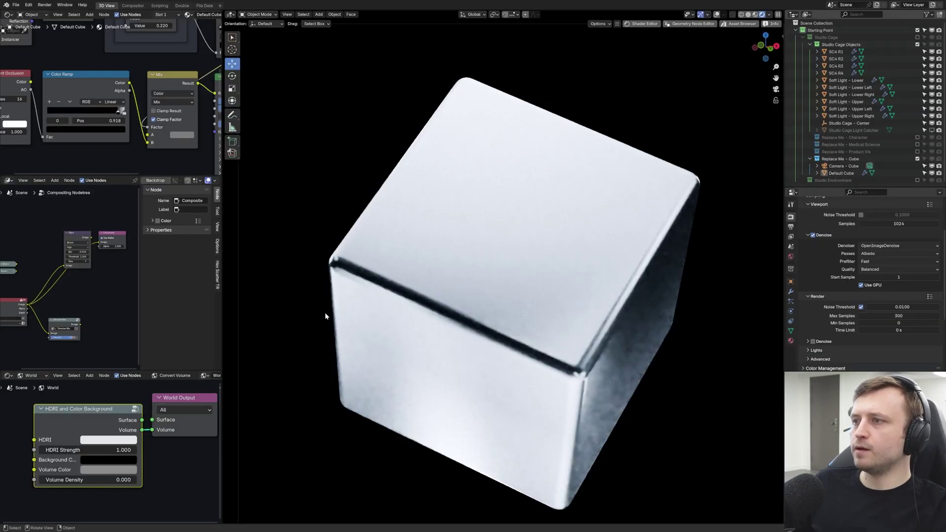
{"action": "scroll", "coordinate": [122, 282], "scroll_direction": "up", "scroll_amount": 1}
{"action": "left_click_drag", "start_coordinate": [95, 231], "coordinate": [104, 236]}
{"action": "scroll", "coordinate": [466, 138], "scroll_direction": "down", "scroll_amount": 1}
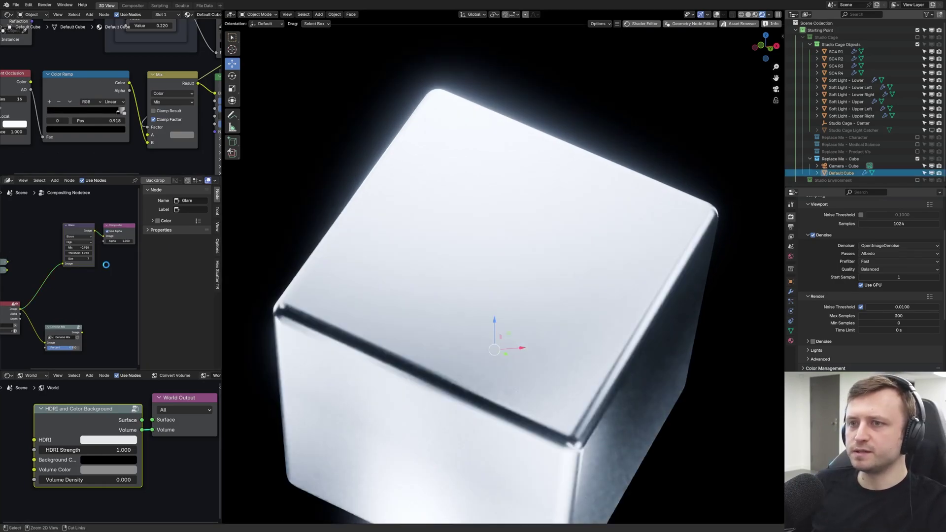
- Collapse the Glare and Composite nodes and move them together closer to Render Layers
{"action": "scroll", "coordinate": [106, 265], "scroll_direction": "up", "scroll_amount": 3}
{"action": "scroll", "coordinate": [77, 265], "scroll_direction": "down", "scroll_amount": 2}
{"action": "left_click_drag", "start_coordinate": [116, 269], "coordinate": [88, 235]}
{"action": "key", "text": "h"}
{"action": "key", "text": "g"}
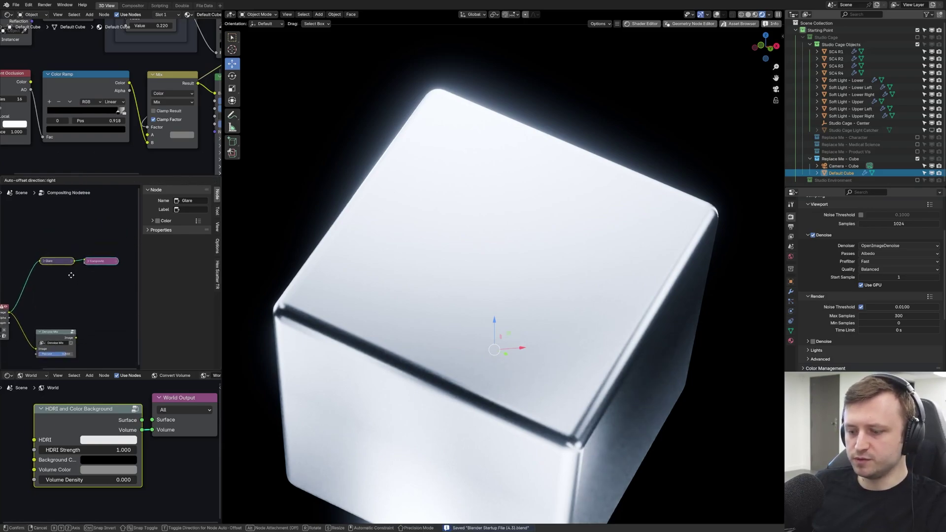
{"action": "left_click", "coordinate": [66, 286]}
- Expand the Glare node again and inspect its Bloom settings beside the collapsed Composite node
{"action": "mouse_move", "coordinate": [74, 316]}
{"action": "middle_mouse_down"}
{"action": "mouse_move", "coordinate": [108, 310]}
{"action": "mouse_move", "coordinate": [84, 305]}
{"action": "middle_mouse_up"}
{"action": "scroll", "coordinate": [84, 305], "scroll_direction": "up", "scroll_amount": 4}
{"action": "left_click", "coordinate": [32, 239]}
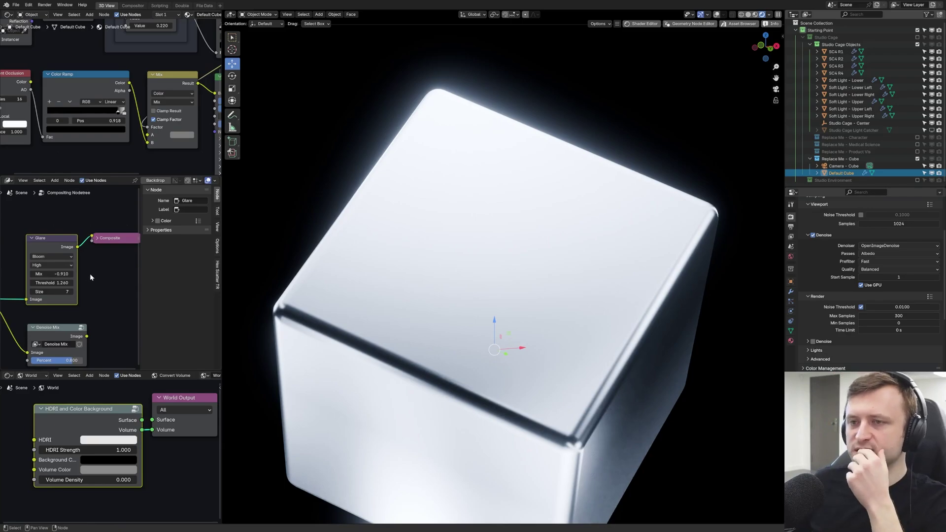
{"action": "middle_click_drag", "start_coordinate": [84, 278], "coordinate": [98, 272]}
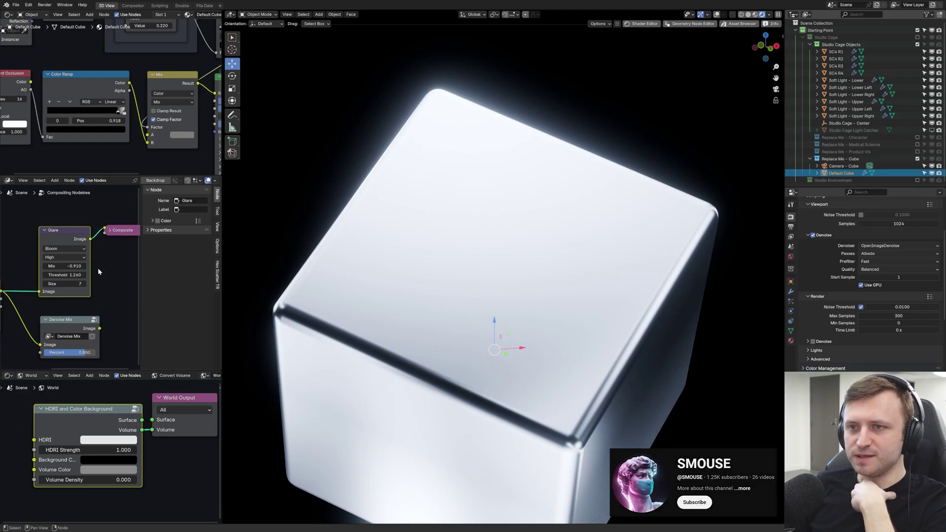
{"action": "scroll", "coordinate": [98, 268], "scroll_direction": "up", "scroll_amount": 2}
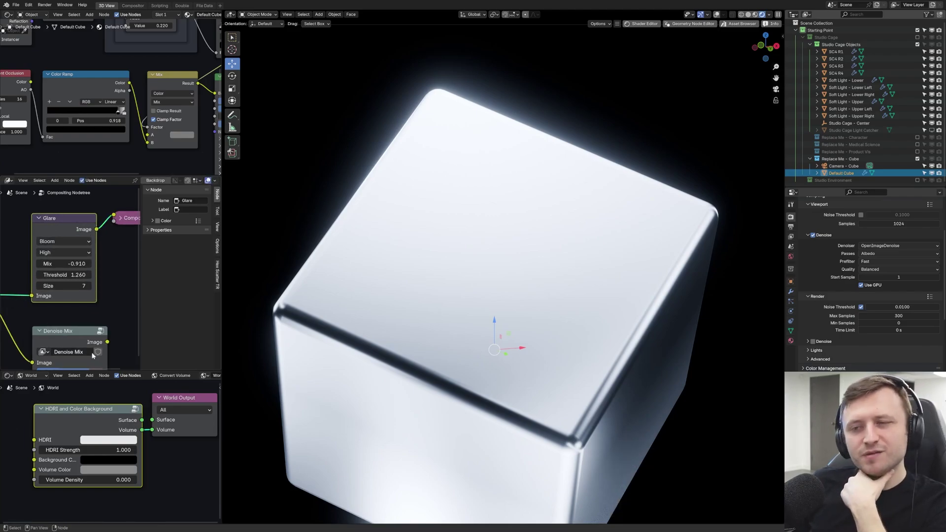
{"action": "middle_click_drag", "start_coordinate": [105, 275], "coordinate": [84, 277]}
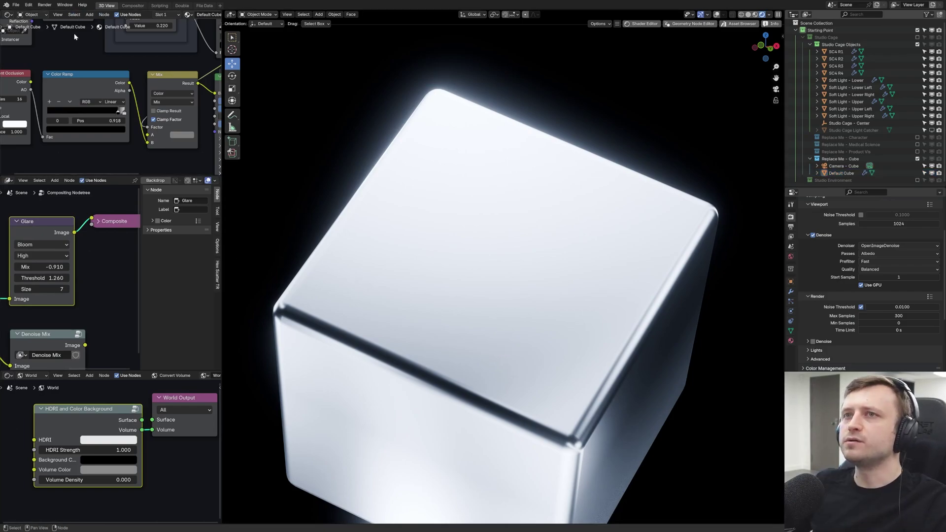
{"action": "left_click", "coordinate": [44, 5]}
{"action": "left_click", "coordinate": [59, 14]}
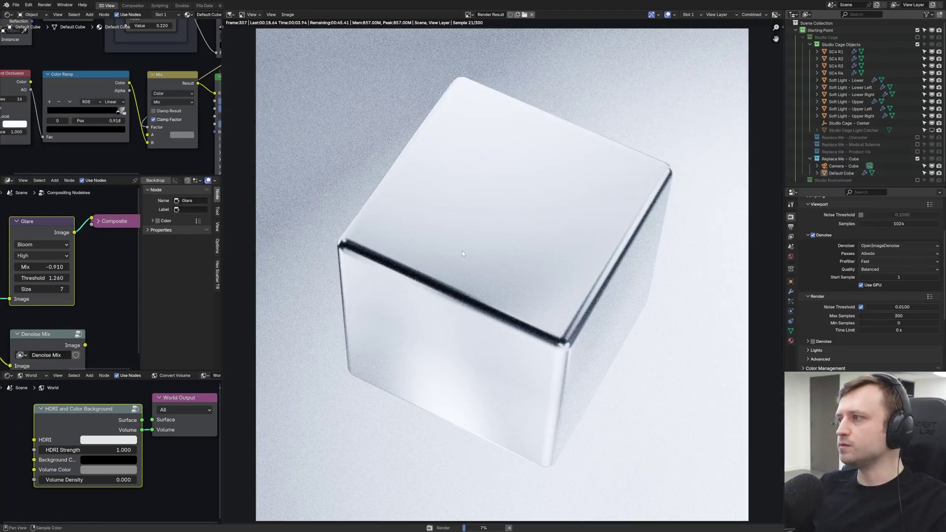
{"action": "key", "text": "Escape"}
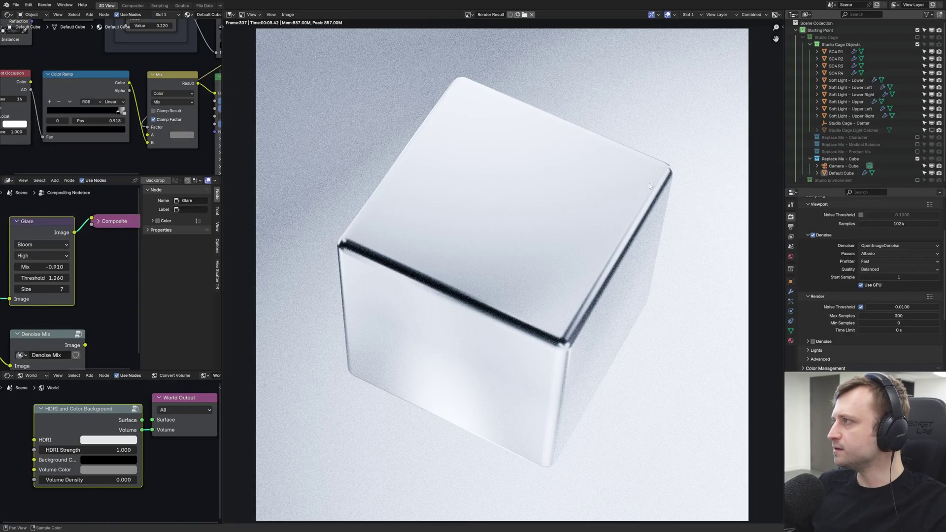
{"action": "key", "text": "Escape"}
- Render the image and split its view, turning one half into a 3D viewport with Rendered shading for comparison
{"action": "left_click", "coordinate": [44, 5]}
{"action": "left_click", "coordinate": [49, 12]}
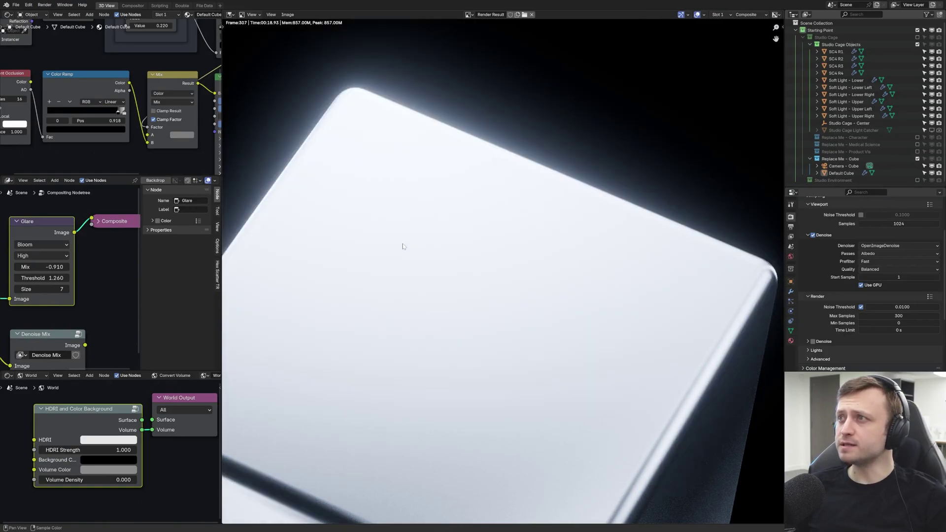
{"action": "left_click_drag", "start_coordinate": [224, 12], "coordinate": [510, 35]}
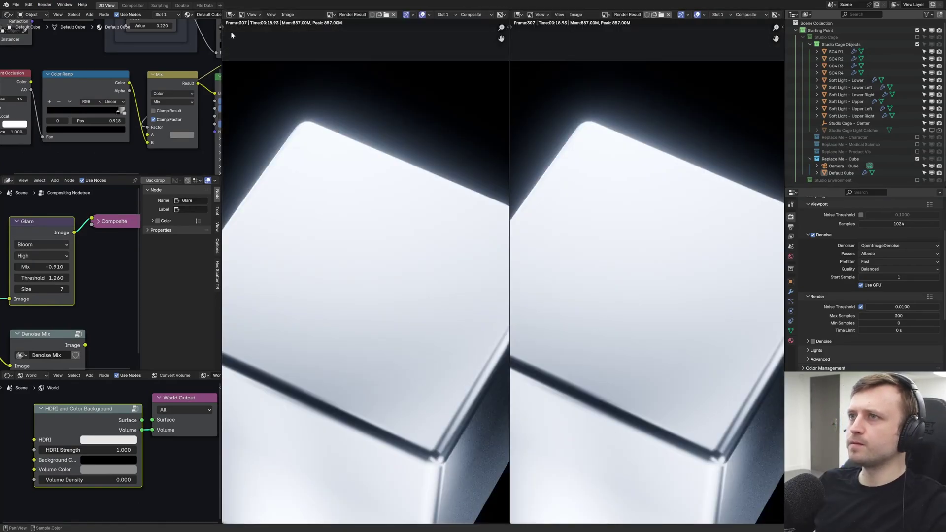
{"action": "left_click", "coordinate": [229, 15]}
{"action": "left_click", "coordinate": [242, 33]}
{"action": "key", "text": "z"}
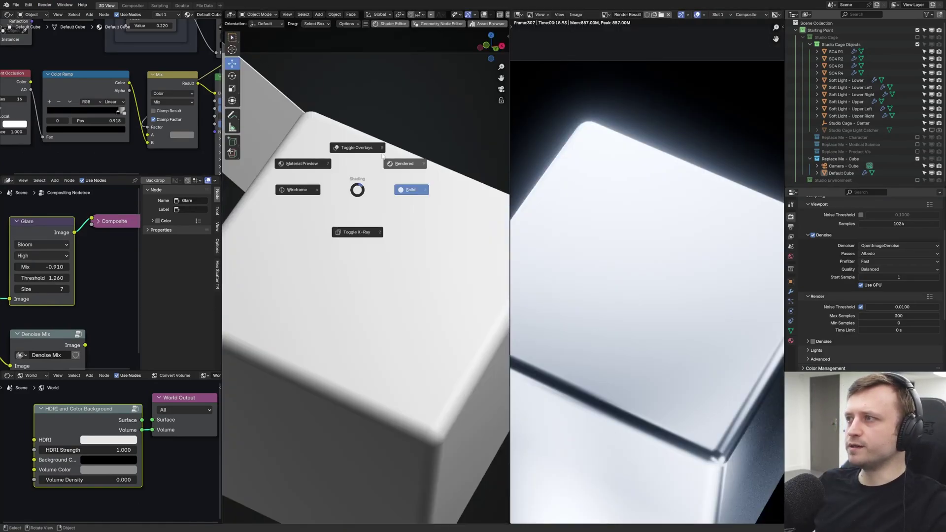
{"action": "left_click", "coordinate": [411, 152]}
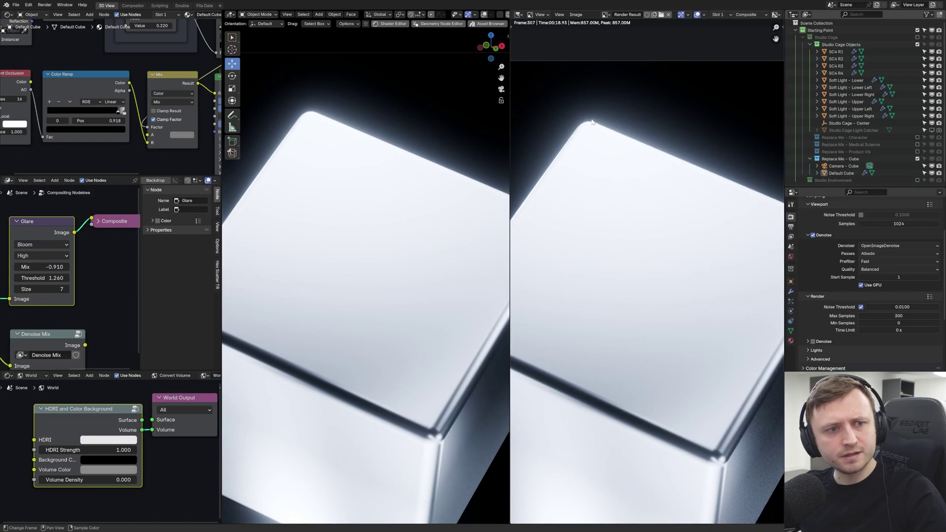
- Compare the Glare glow around the cube's upper corner and edges between the camera viewport and the final render
{"action": "scroll", "coordinate": [612, 261], "scroll_direction": "up", "scroll_amount": 5}
{"action": "middle_click_drag", "start_coordinate": [610, 274], "coordinate": [660, 233]}
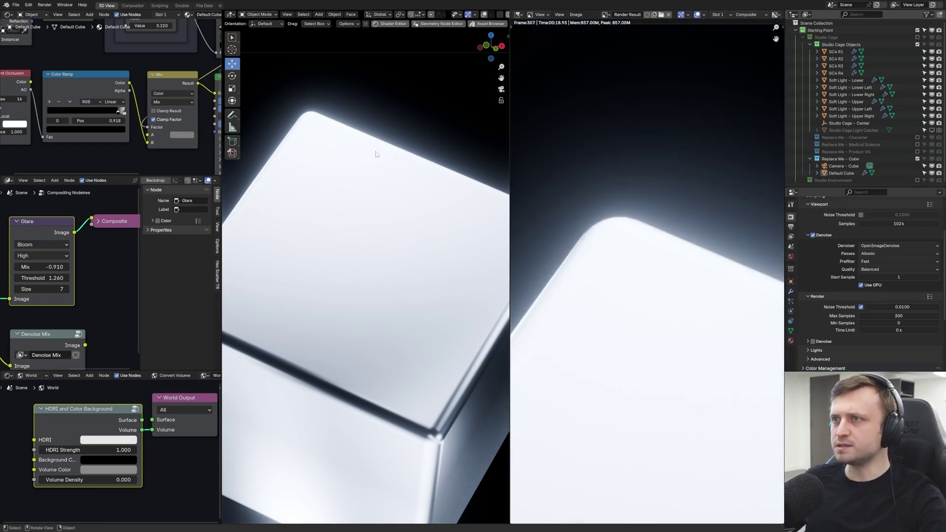
{"action": "key", "text": "KP_0"}
{"action": "scroll", "coordinate": [368, 246], "scroll_direction": "down", "scroll_amount": 8}
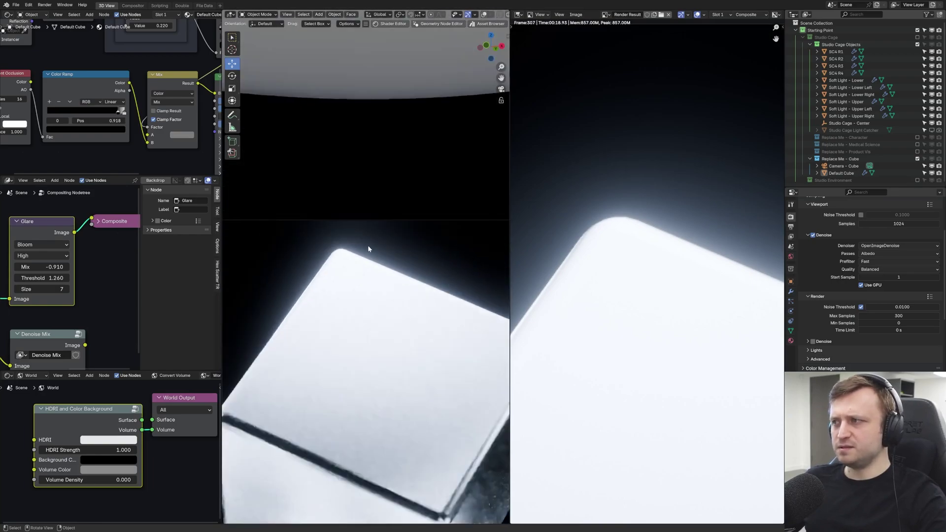
{"action": "middle_click_drag", "start_coordinate": [375, 209], "coordinate": [354, 125], "text": "shift"}
{"action": "middle_click_drag", "start_coordinate": [626, 191], "coordinate": [625, 180]}
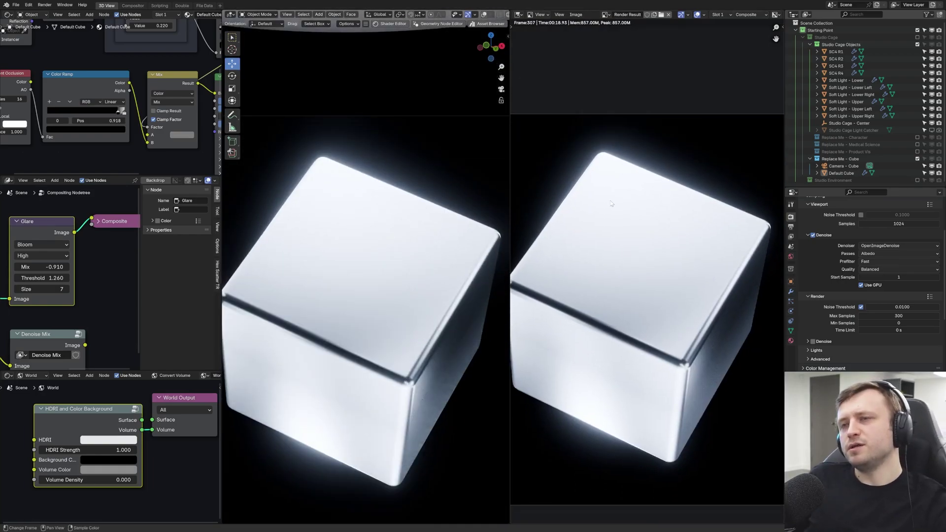
- Route Render Layers through Space Viewport Bloom into the Composite node and render the image again
{"action": "scroll", "coordinate": [52, 265], "scroll_direction": "down", "scroll_amount": 4}
{"action": "middle_click_drag", "start_coordinate": [35, 256], "coordinate": [86, 290]}
{"action": "left_click_drag", "start_coordinate": [89, 271], "coordinate": [79, 207]}
{"action": "mouse_move", "coordinate": [79, 206]}
{"action": "middle_mouse_down"}
{"action": "mouse_move", "coordinate": [66, 199]}
{"action": "mouse_move", "coordinate": [93, 199]}
{"action": "middle_mouse_up"}
{"action": "mouse_move", "coordinate": [53, 279]}
{"action": "left_mouse_down"}
{"action": "mouse_move", "coordinate": [18, 244]}
{"action": "mouse_move", "coordinate": [38, 278]}
{"action": "left_mouse_up"}
{"action": "middle_click_drag", "start_coordinate": [38, 280], "coordinate": [28, 277]}
{"action": "left_click", "coordinate": [45, 4]}
{"action": "left_click", "coordinate": [55, 14]}
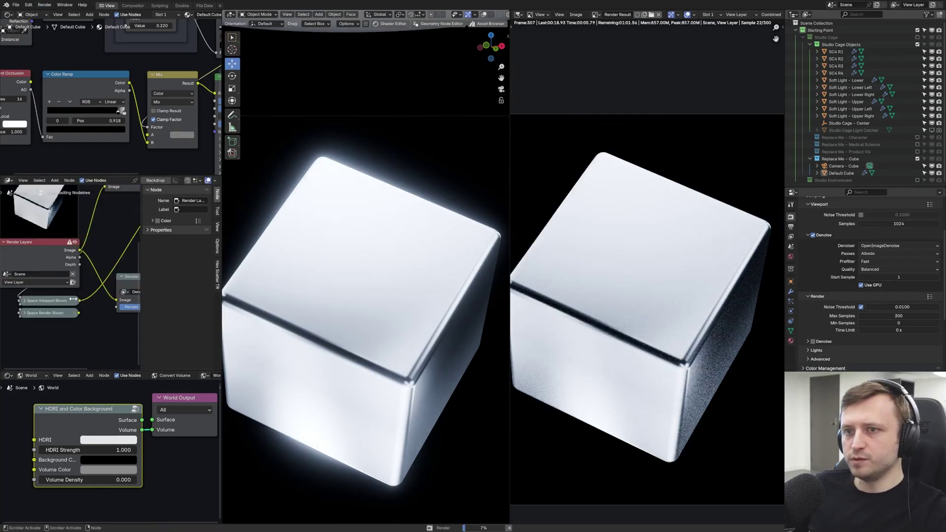
- Compare the Space Viewport Bloom glow around the cube between the rendered viewport and the new render
{"action": "middle_click_drag", "start_coordinate": [115, 254], "coordinate": [107, 273]}
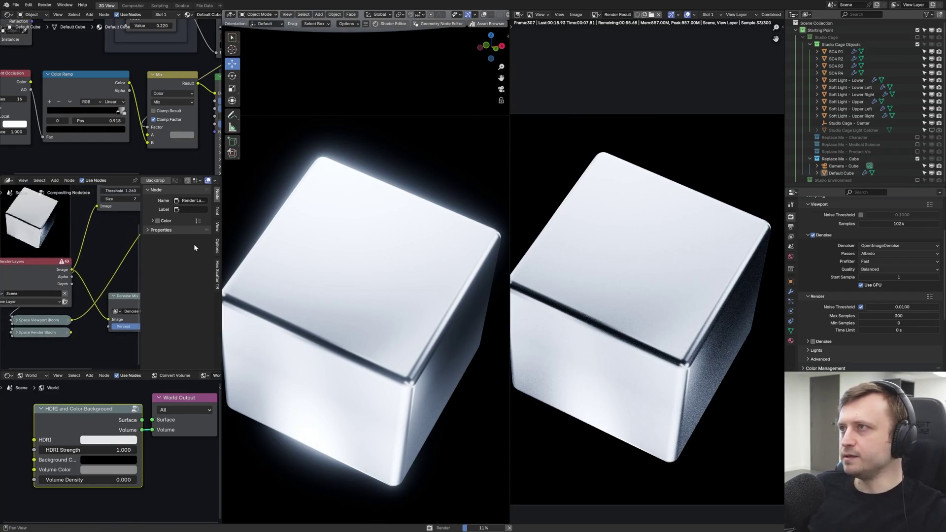
{"action": "scroll", "coordinate": [432, 277], "scroll_direction": "up", "scroll_amount": 1}
{"action": "scroll", "coordinate": [763, 23], "scroll_direction": "up", "scroll_amount": 1}
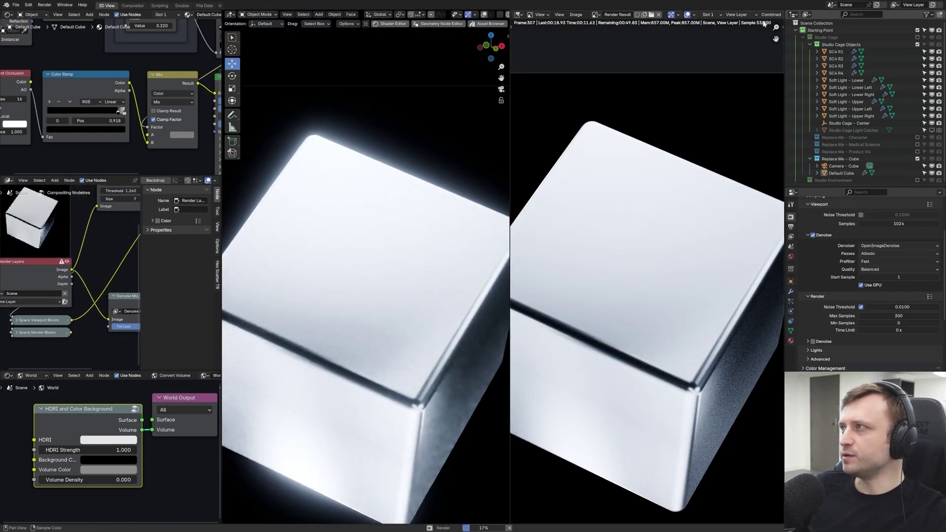
{"action": "middle_click_drag", "start_coordinate": [41, 343], "coordinate": [65, 293]}
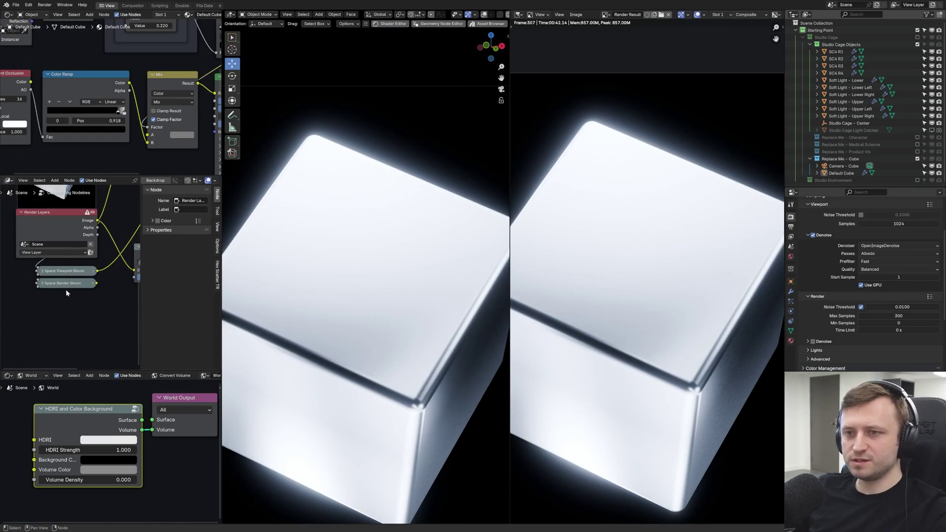
- Route Render Layers through the Glare node into the Composite node in place of Space Viewport Bloom
{"action": "left_click_drag", "start_coordinate": [69, 287], "coordinate": [70, 291]}
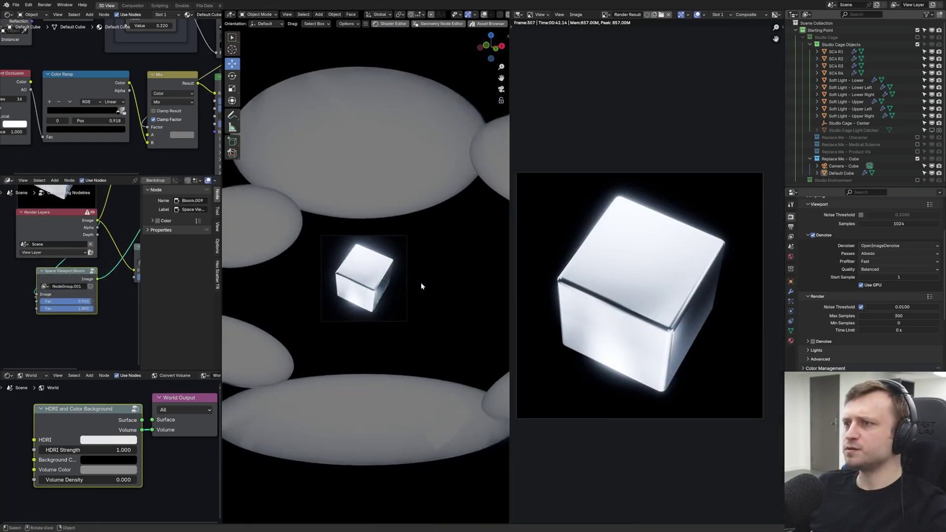
{"action": "scroll", "coordinate": [421, 284], "scroll_direction": "up", "scroll_amount": 3}
{"action": "scroll", "coordinate": [421, 286], "scroll_direction": "up", "scroll_amount": 3}
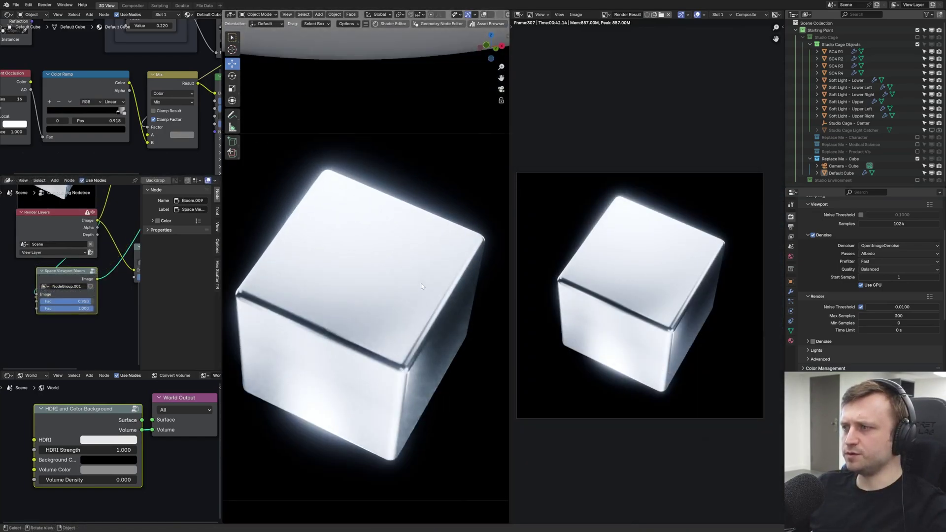
{"action": "scroll", "coordinate": [353, 286], "scroll_direction": "up", "scroll_amount": 1}
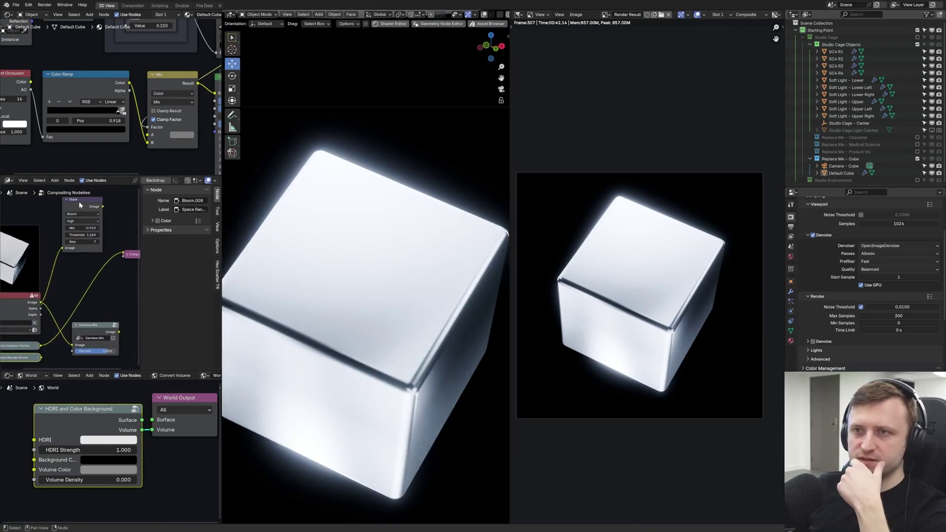
{"action": "left_click_drag", "start_coordinate": [78, 213], "coordinate": [74, 240]}
{"action": "left_click", "coordinate": [74, 241]}
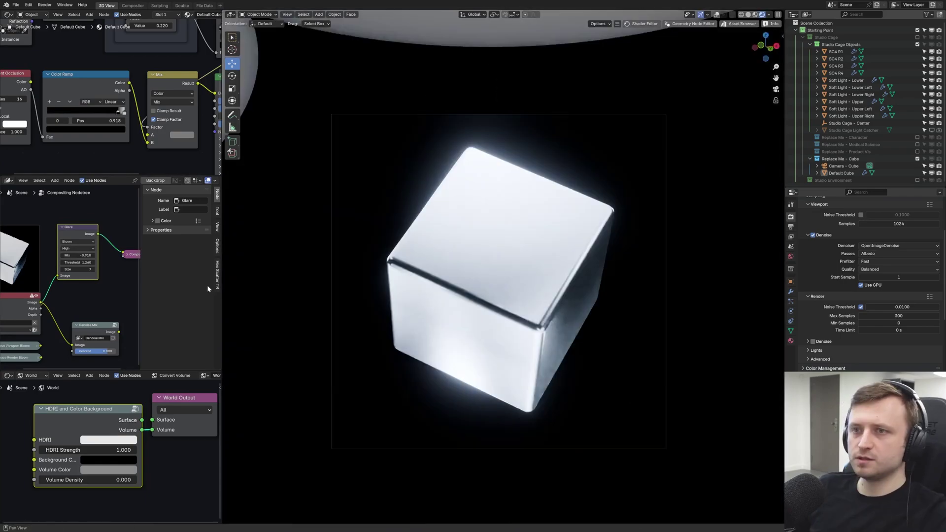
- Place the Glare node above the Denoise Mix node and label it Glare (Bloom)
{"action": "middle_click_drag", "start_coordinate": [76, 319], "coordinate": [86, 302]}
{"action": "left_click_drag", "start_coordinate": [102, 310], "coordinate": [82, 290]}
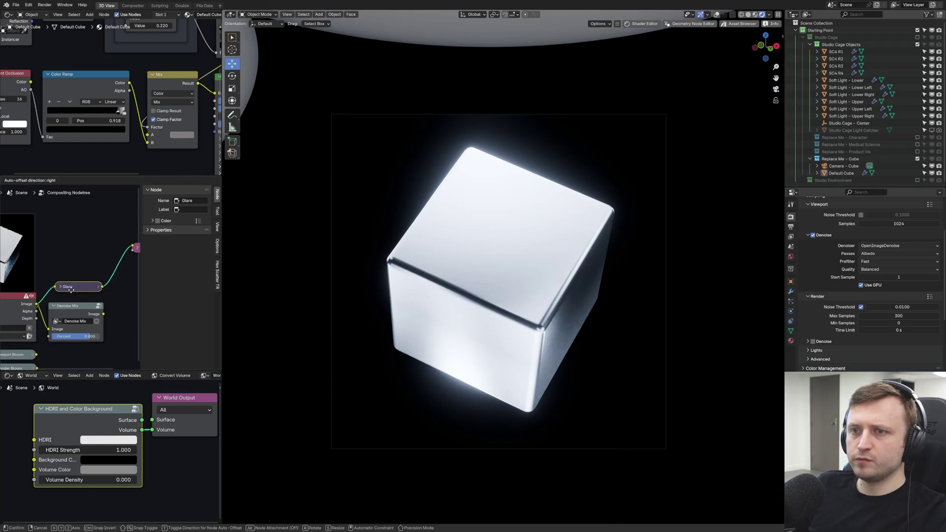
{"action": "left_click_drag", "start_coordinate": [76, 285], "coordinate": [74, 243]}
{"action": "left_click", "coordinate": [55, 280]}
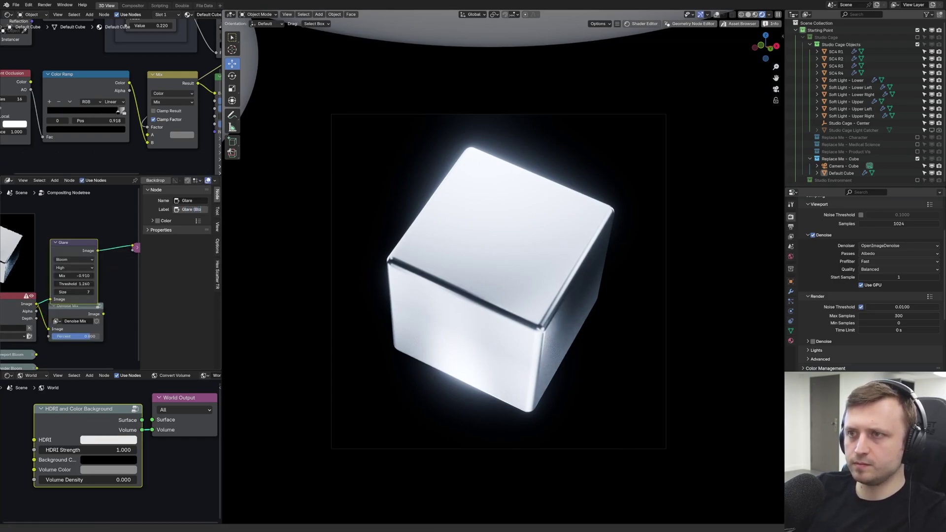
{"action": "key", "text": "Return"}
{"action": "key", "text": "n"}
- Align the Glare (Bloom) and Denoise Mix nodes in a column between Render Layers and Composite
{"action": "scroll", "coordinate": [152, 290], "scroll_direction": "up", "scroll_amount": 3}
{"action": "left_click_drag", "start_coordinate": [191, 311], "coordinate": [124, 235]}
{"action": "left_click_drag", "start_coordinate": [80, 272], "coordinate": [105, 272]}
{"action": "scroll", "coordinate": [104, 273], "scroll_direction": "down", "scroll_amount": 1}
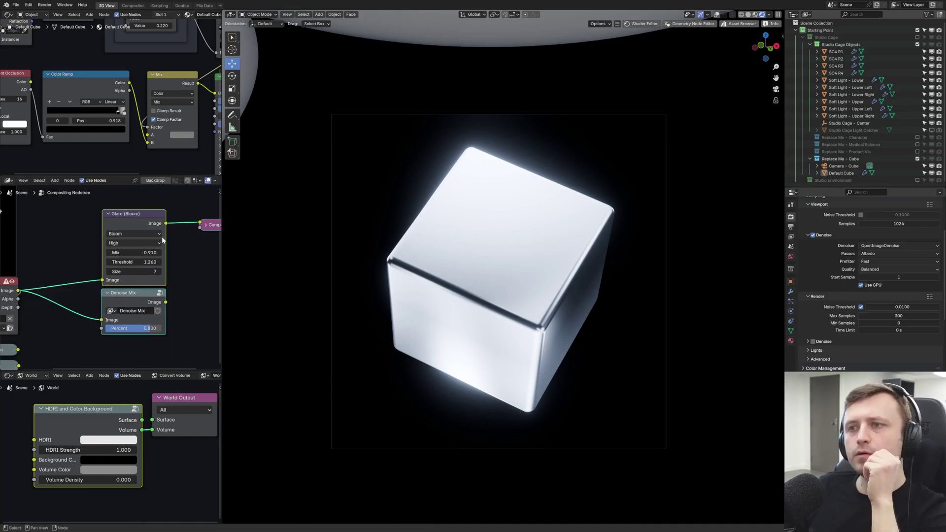
{"action": "left_click", "coordinate": [179, 249]}
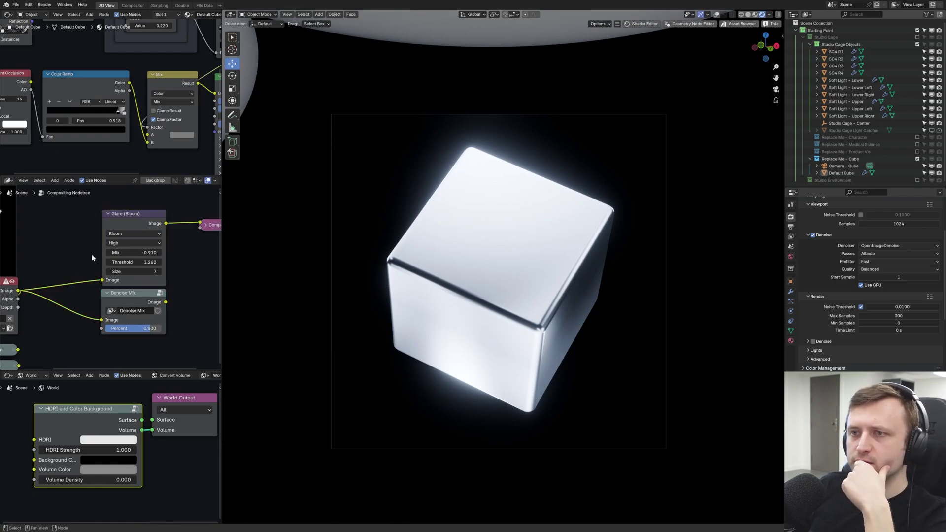
- Expand the Composite node beside Glare (Bloom) and review the whole compositing node tree in a maximized editor
{"action": "scroll", "coordinate": [95, 258], "scroll_direction": "up", "scroll_amount": 3}
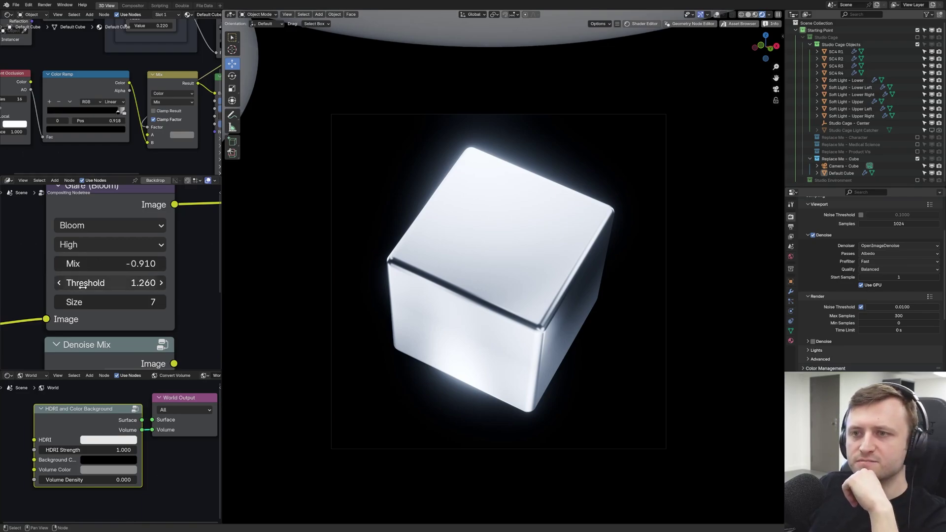
{"action": "scroll", "coordinate": [75, 273], "scroll_direction": "down", "scroll_amount": 5}
{"action": "left_click_drag", "start_coordinate": [178, 316], "coordinate": [105, 226]}
{"action": "key", "text": "ctrl+space"}
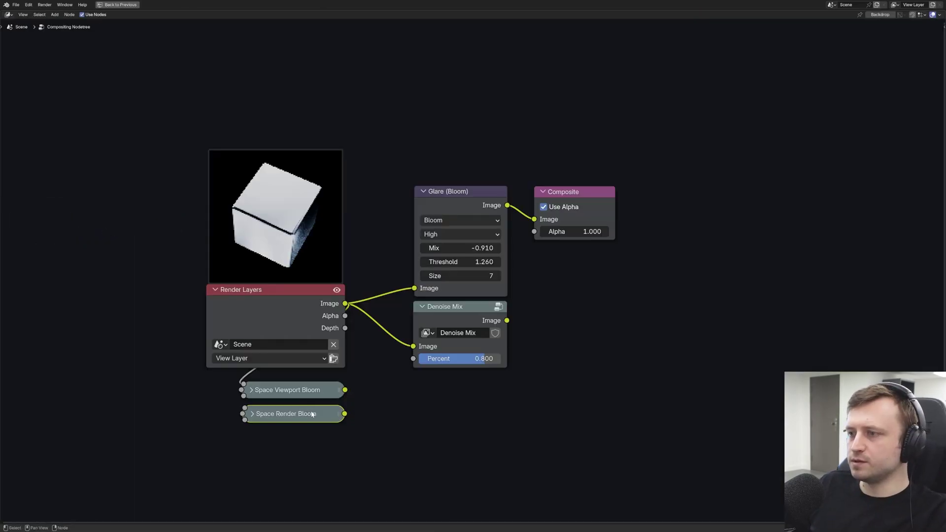
{"action": "key", "text": "ctrl+space"}
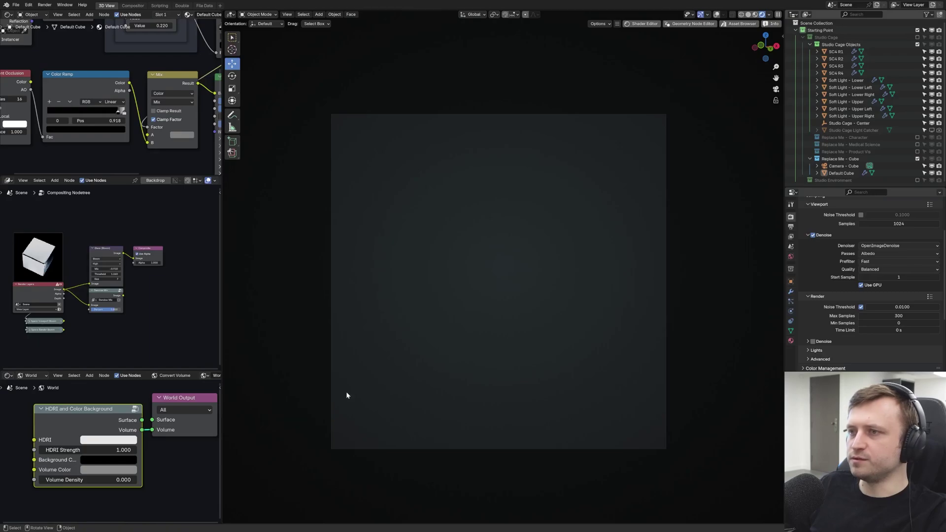
- Try a world Volume Density of 0.040 in the HDRI and Color Background node
{"action": "scroll", "coordinate": [148, 436], "scroll_direction": "down", "scroll_amount": 1}
{"action": "mouse_move", "coordinate": [74, 469]}
{"action": "left_mouse_down"}
{"action": "mouse_move", "coordinate": [85, 470]}
{"action": "mouse_move", "coordinate": [73, 470]}
{"action": "left_mouse_up"}
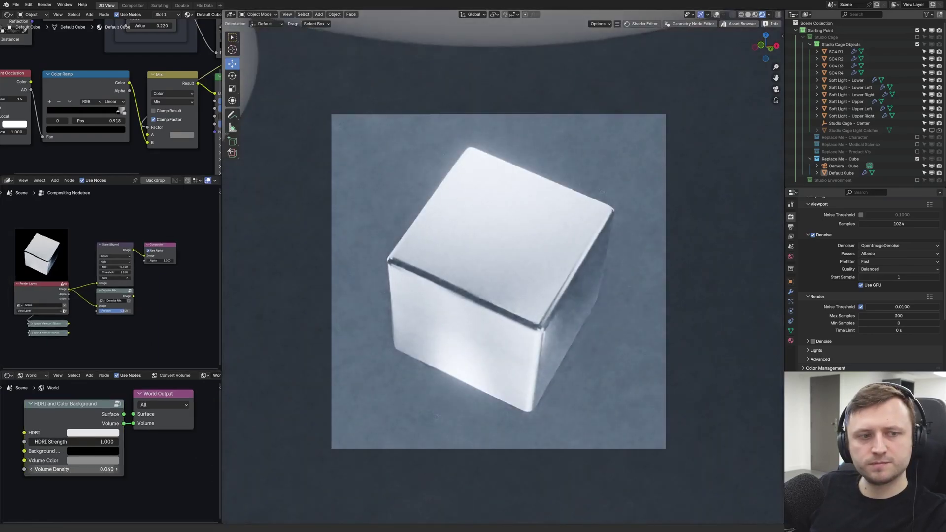
{"action": "middle_click_drag", "start_coordinate": [450, 317], "coordinate": [437, 316]}
- Make the Studio Cage Light Catcher visible in both viewport and renders, and save the startup file
{"action": "left_click_drag", "start_coordinate": [931, 131], "coordinate": [939, 131]}
{"action": "key", "text": "KP_0"}
{"action": "key", "text": "ctrl+s"}
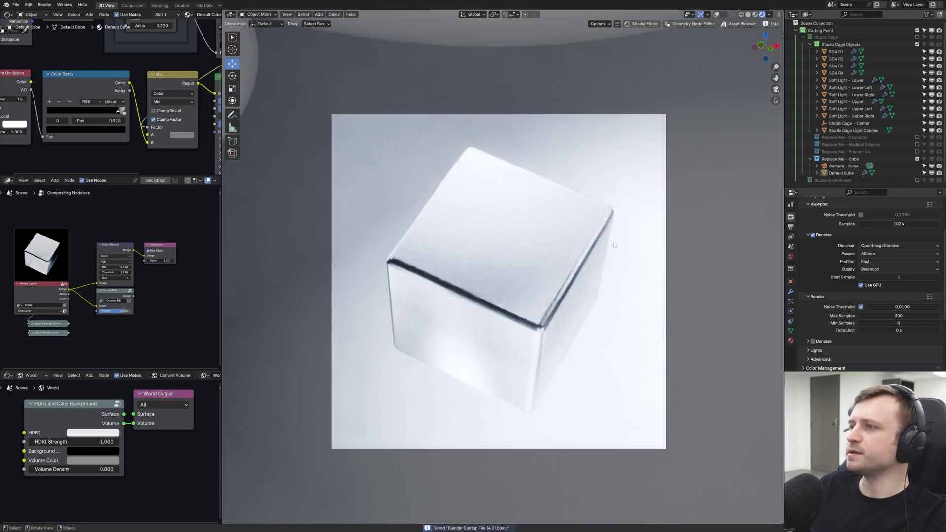
- Try a free trackball rotation of the default cube in front of the light catcher
{"action": "left_click", "coordinate": [508, 310]}
{"action": "key", "text": "r"}
{"action": "key", "text": "r"}
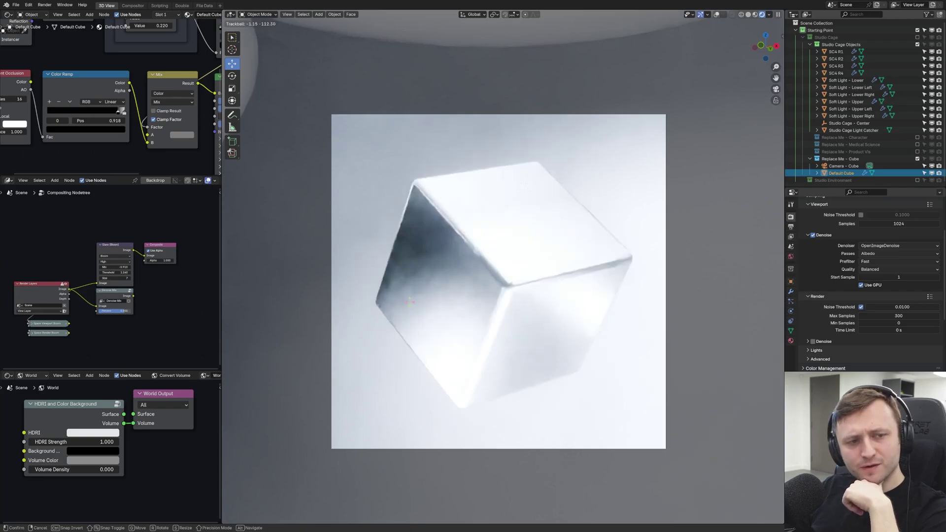
{"action": "left_click", "coordinate": [489, 333]}
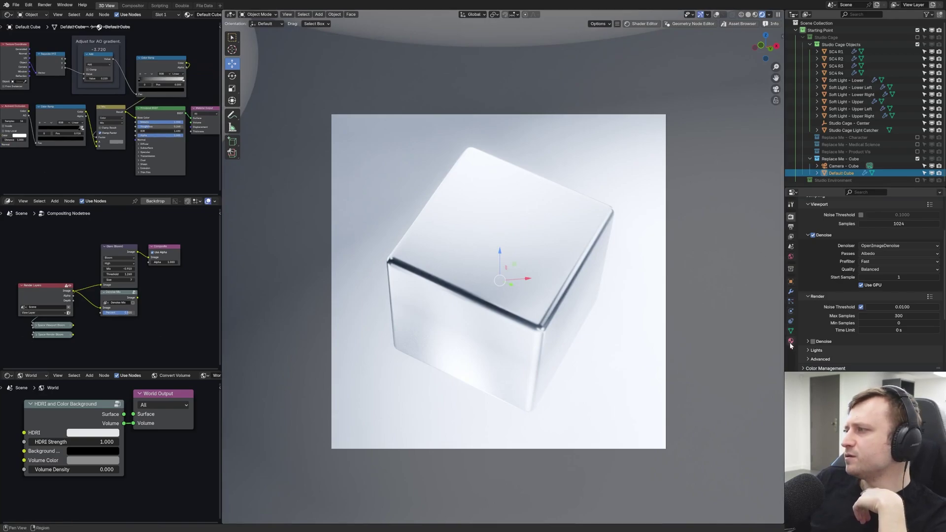
- Try the Character material on the default cube and undo the assignment
{"action": "left_click", "coordinate": [790, 342]}
{"action": "scroll", "coordinate": [830, 317], "scroll_direction": "down", "scroll_amount": 2}
{"action": "scroll", "coordinate": [829, 317], "scroll_direction": "up", "scroll_amount": 6}
{"action": "left_click", "coordinate": [804, 247]}
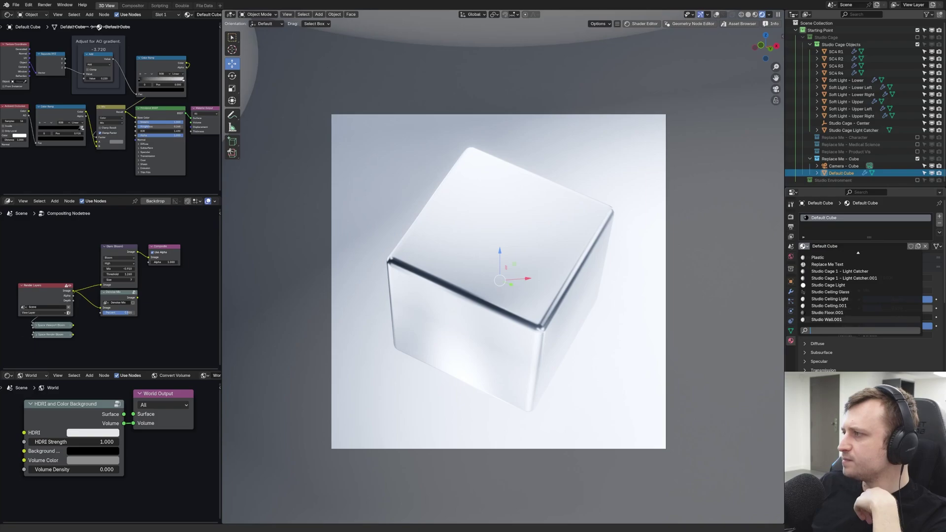
{"action": "left_click", "coordinate": [817, 277]}
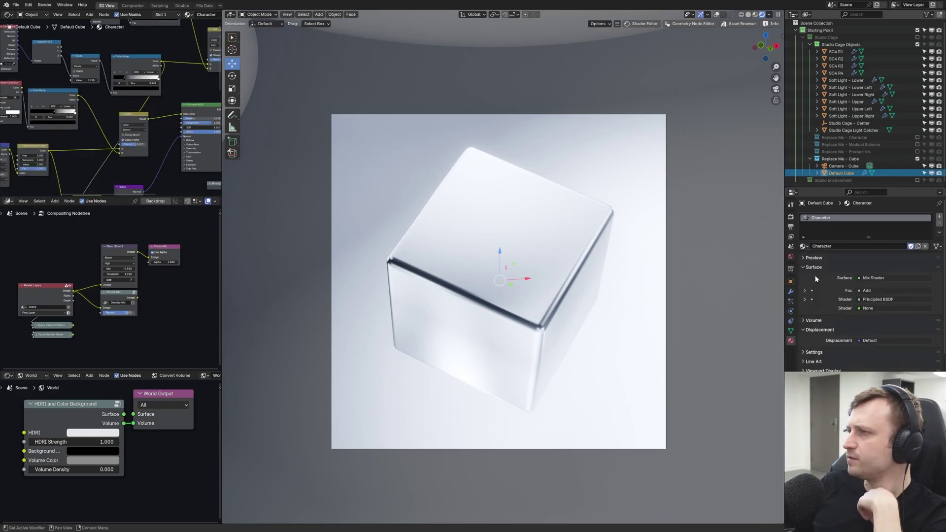
{"action": "key", "text": "ctrl+z"}
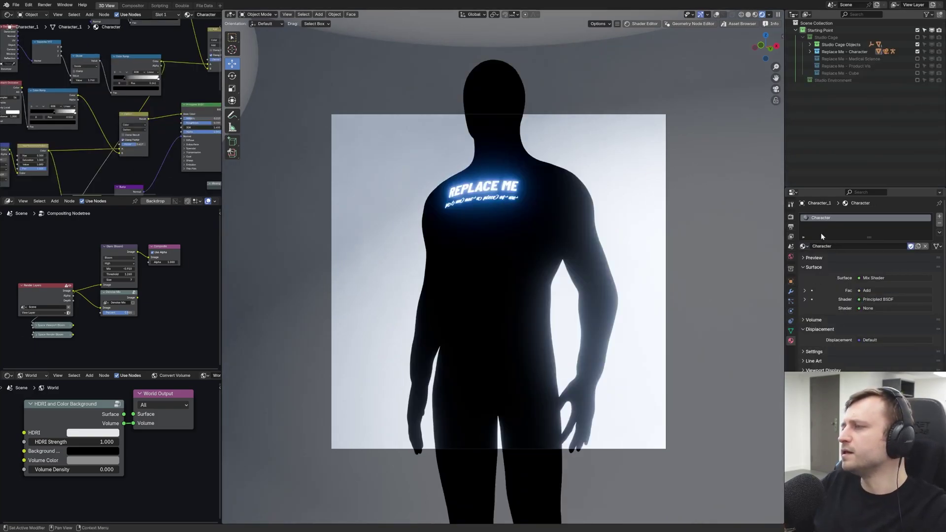
{"action": "key", "text": "ctrl+z"}
{"action": "key", "text": "ctrl+z"}
- Turn off the fake user of the Character material and delete the Missing Data-Block node from its tree
{"action": "left_click", "coordinate": [911, 248]}
{"action": "left_click_drag", "start_coordinate": [129, 198], "coordinate": [129, 247]}
{"action": "scroll", "coordinate": [119, 177], "scroll_direction": "down", "scroll_amount": 2}
{"action": "mouse_move", "coordinate": [140, 197]}
{"action": "middle_mouse_down"}
{"action": "mouse_move", "coordinate": [101, 180]}
{"action": "mouse_move", "coordinate": [132, 186]}
{"action": "middle_mouse_up"}
{"action": "scroll", "coordinate": [112, 129], "scroll_direction": "up", "scroll_amount": 5}
{"action": "left_click", "coordinate": [93, 101]}
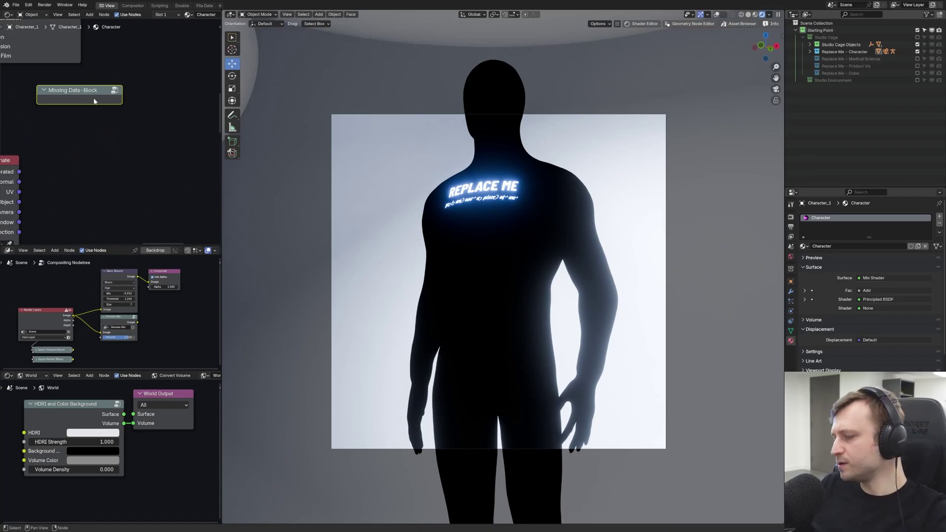
{"action": "key", "text": "x"}
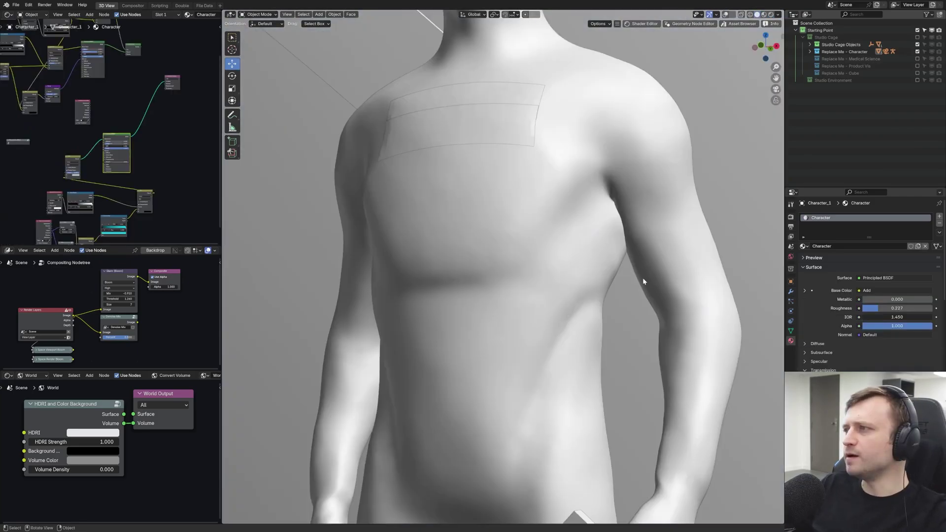
- Examine the character model and its chest text up close in Rendered shading
{"action": "key", "text": "z"}
{"action": "left_click", "coordinate": [707, 185]}
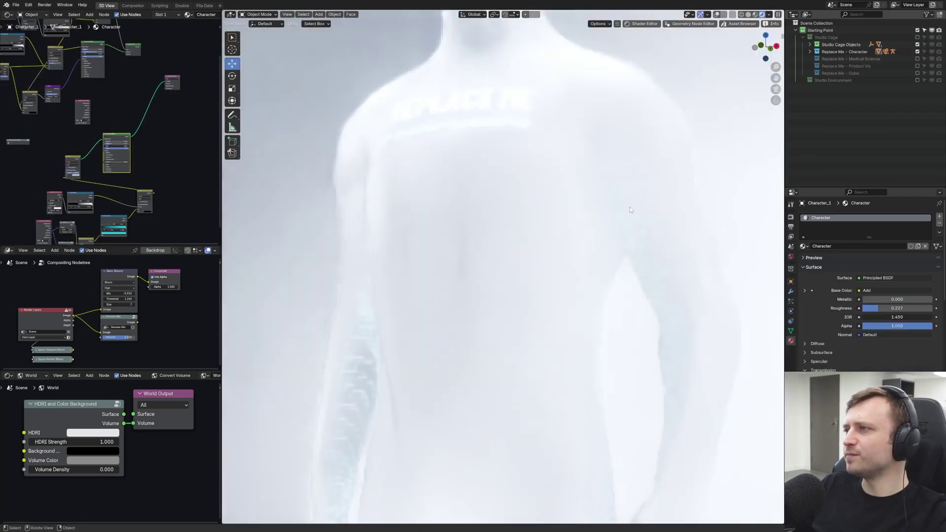
{"action": "middle_click_drag", "start_coordinate": [625, 211], "coordinate": [710, 153]}
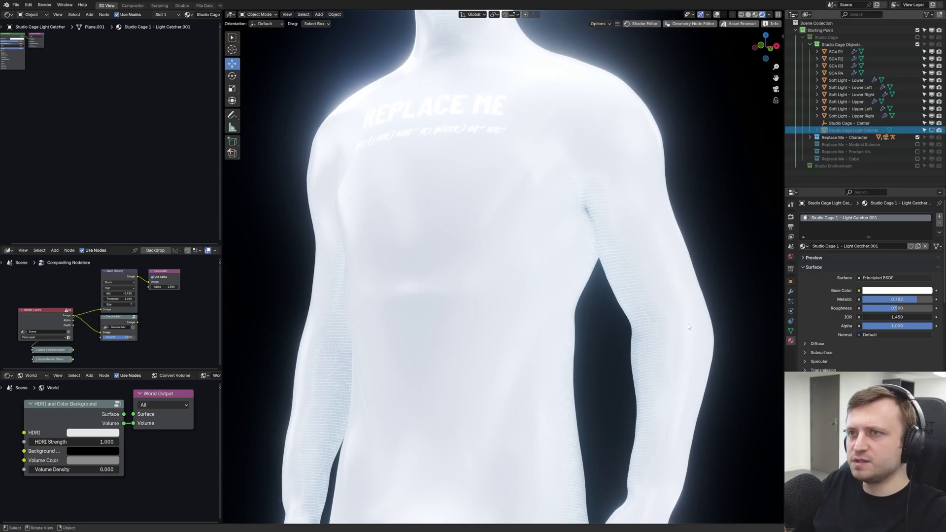
- Check the Character material's nodes, unlink it from the character model and open the list of available materials
{"action": "scroll", "coordinate": [698, 326], "scroll_direction": "down", "scroll_amount": 2}
{"action": "left_click_drag", "start_coordinate": [166, 137], "coordinate": [159, 156]}
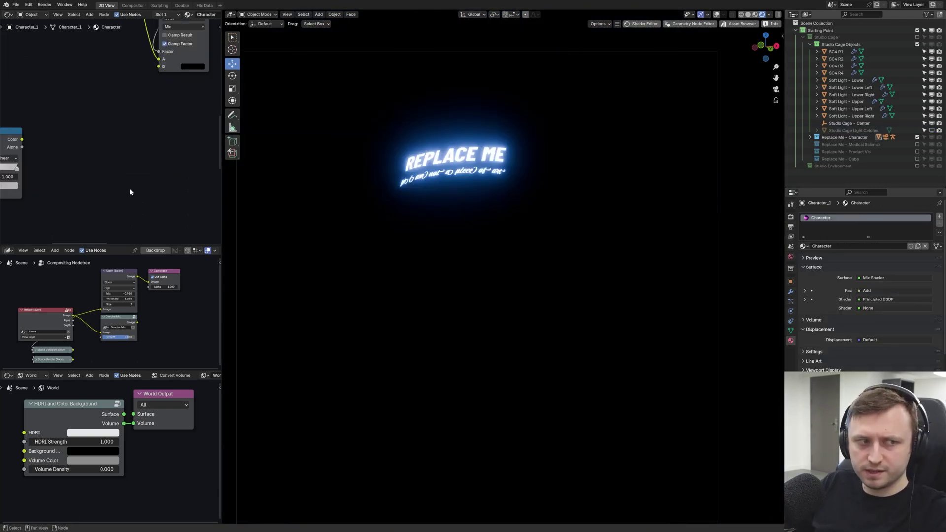
{"action": "middle_click_drag", "start_coordinate": [156, 173], "coordinate": [62, 149]}
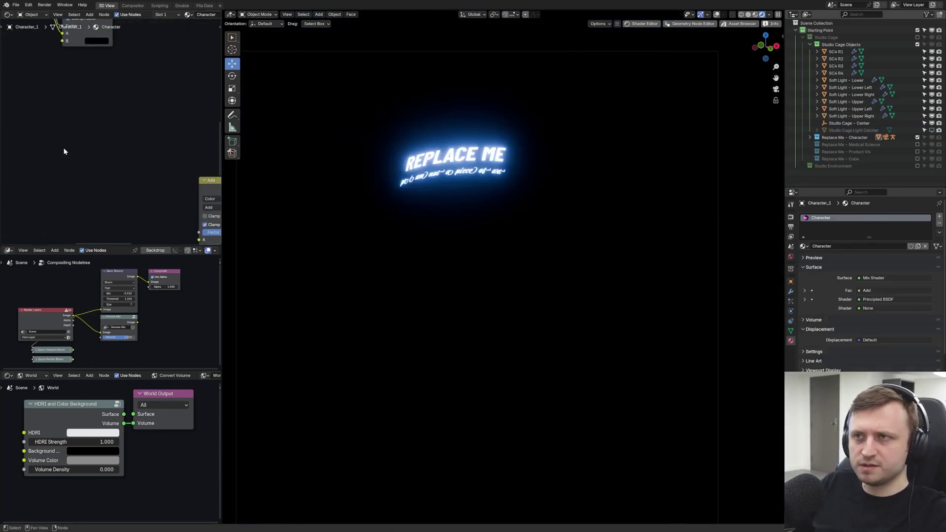
{"action": "scroll", "coordinate": [95, 162], "scroll_direction": "down", "scroll_amount": 3}
{"action": "left_click", "coordinate": [925, 246]}
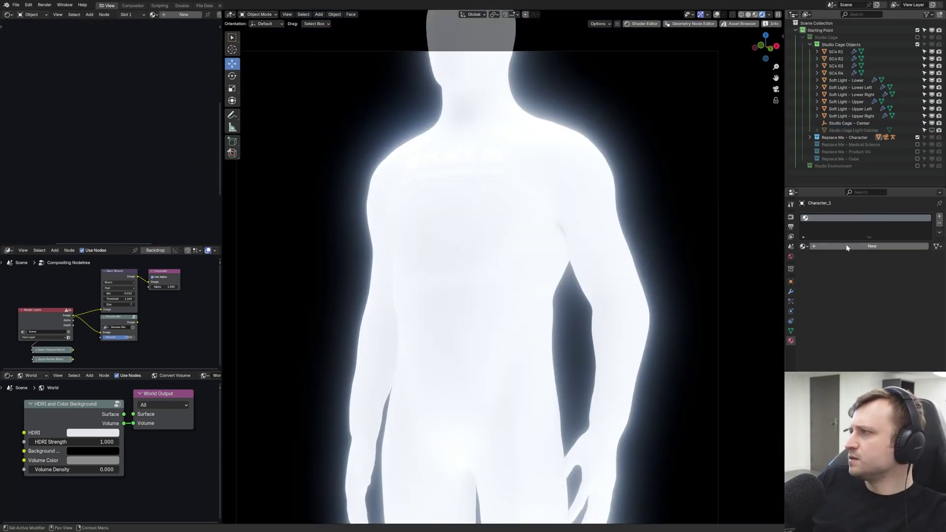
{"action": "left_click", "coordinate": [804, 246]}
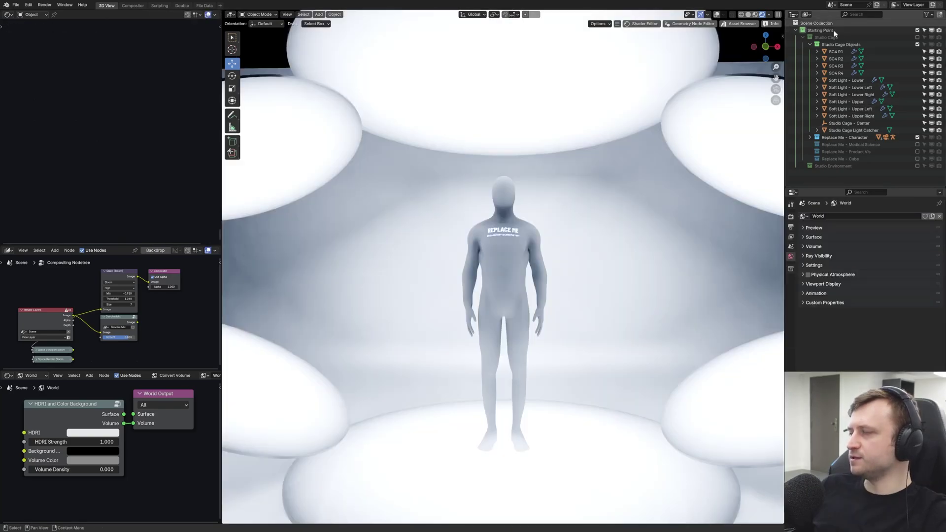
- Try a trackball rotation of the SC4 R2 studio light in Solid shading
{"action": "key", "text": "z"}
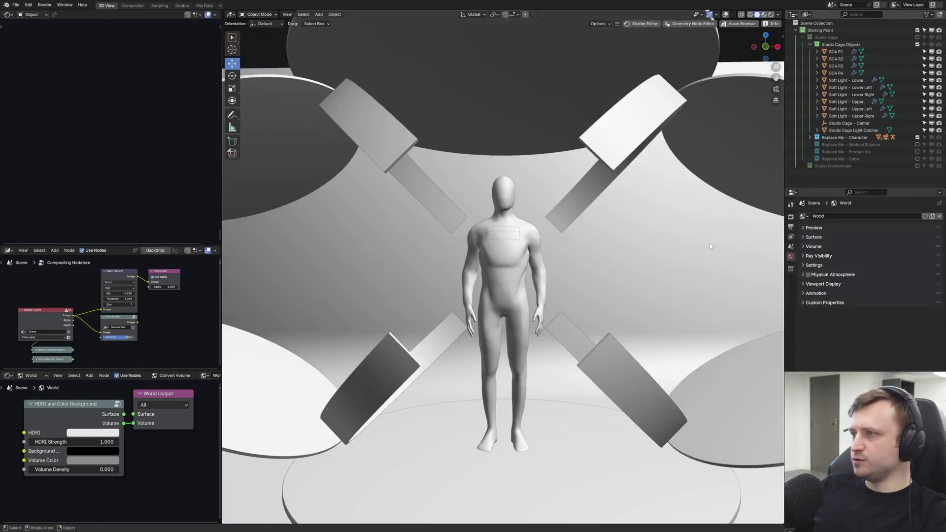
{"action": "middle_click_drag", "start_coordinate": [601, 266], "coordinate": [559, 267]}
{"action": "scroll", "coordinate": [566, 222], "scroll_direction": "down", "scroll_amount": 2}
{"action": "left_click", "coordinate": [567, 156]}
{"action": "key", "text": "KP_1"}
{"action": "key", "text": "r"}
{"action": "key", "text": "r"}
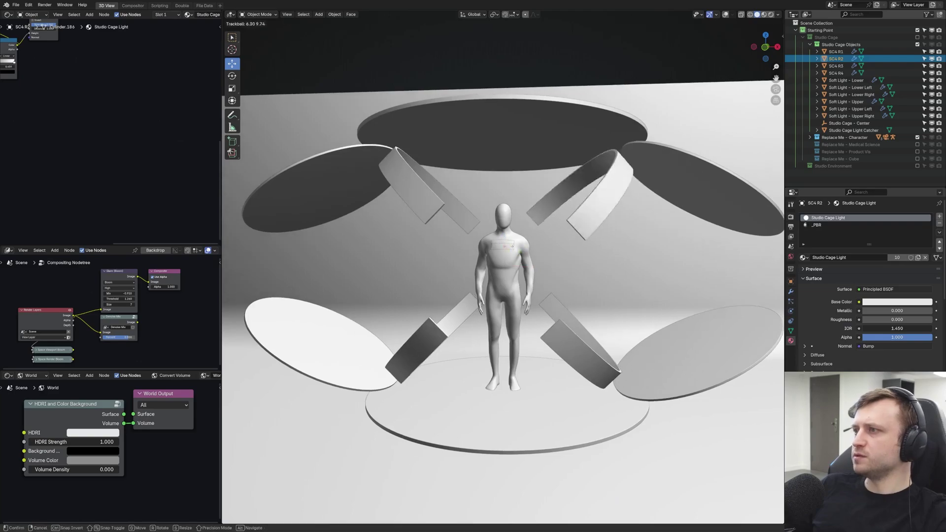
{"action": "right_click", "coordinate": [499, 245]}
- Return to the rendered camera view and show the Replace Me - Medical Science collection instead of Replace Me - Character
{"action": "key", "text": "alt+a"}
{"action": "key", "text": "KP_0"}
{"action": "key", "text": "z"}
{"action": "left_click", "coordinate": [633, 139]}
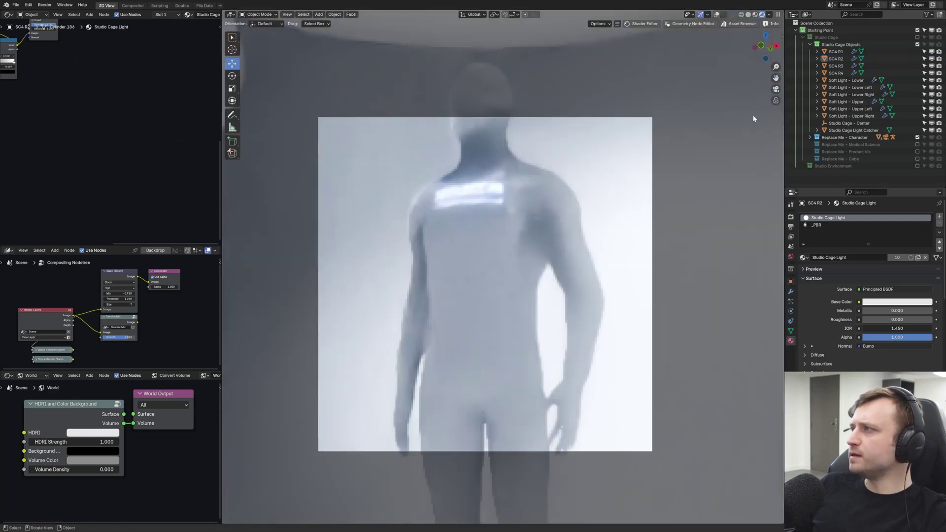
{"action": "left_click", "coordinate": [917, 138]}
{"action": "left_click", "coordinate": [917, 145]}
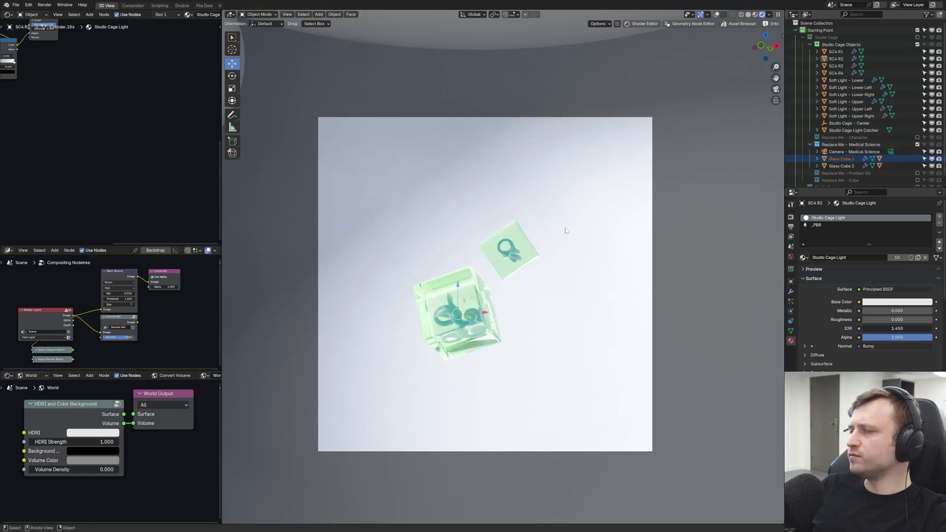
- Make Camera - Medical Science the active camera and look through it
{"action": "scroll", "coordinate": [827, 171], "scroll_direction": "down", "scroll_amount": 1}
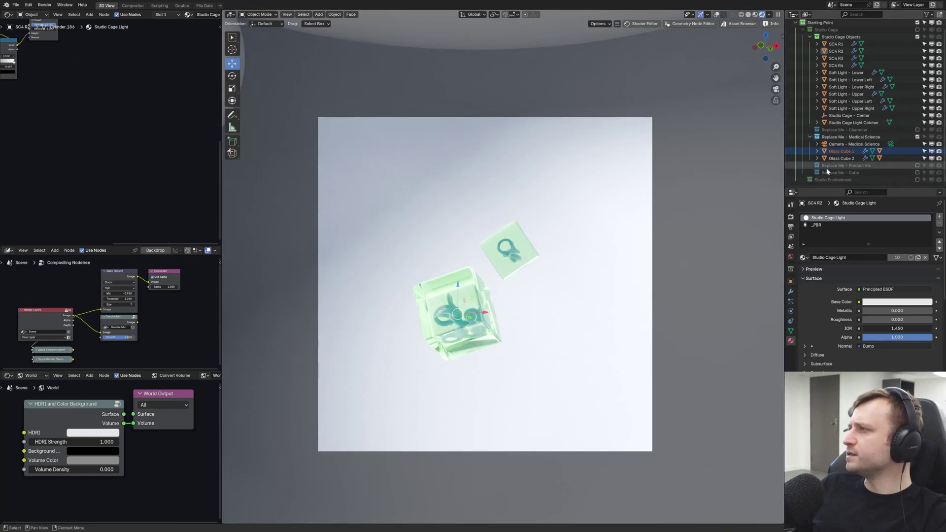
{"action": "left_click", "coordinate": [852, 145]}
{"action": "key", "text": "ctrl+KP_0"}
- Try shifting a Color Ramp stop in the Studio Cage Light material of Soft Light - Upper Right, and undo it
{"action": "middle_click_drag", "start_coordinate": [631, 134], "coordinate": [650, 168]}
{"action": "left_click", "coordinate": [650, 168]}
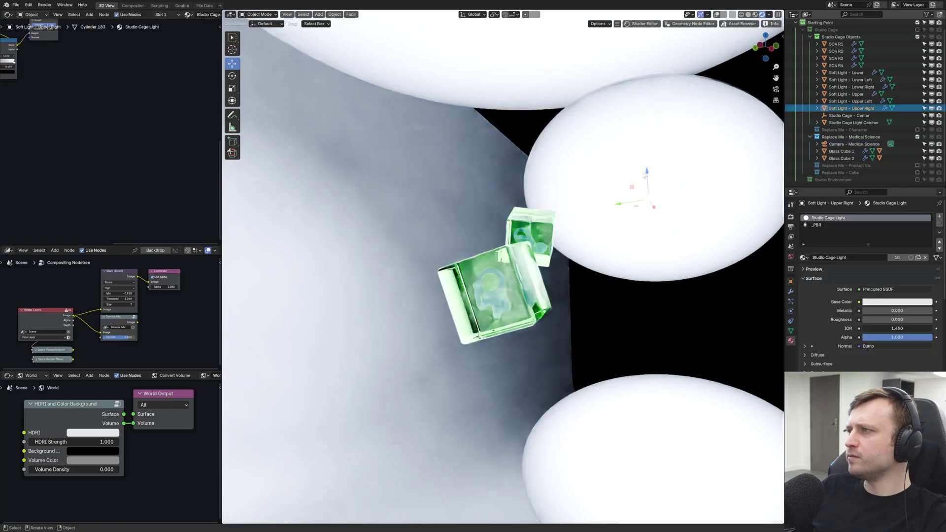
{"action": "scroll", "coordinate": [114, 158], "scroll_direction": "up", "scroll_amount": 8}
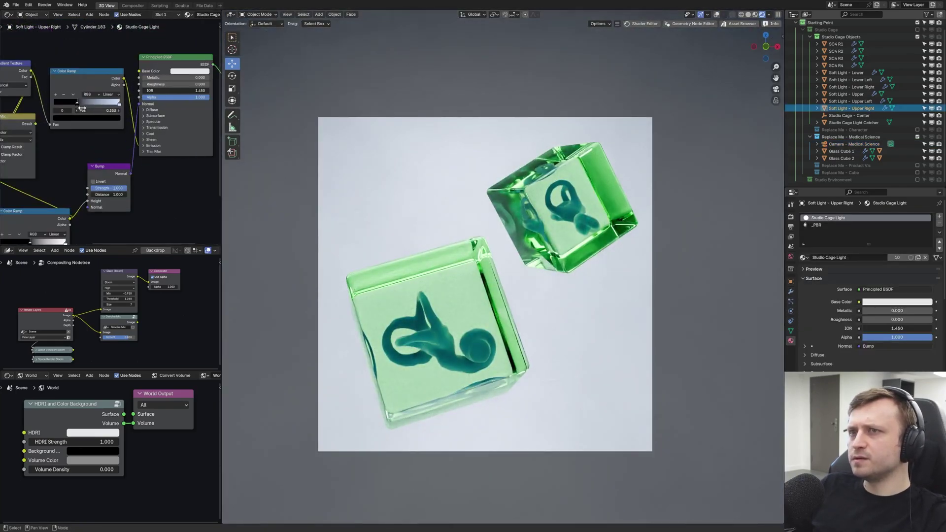
{"action": "mouse_move", "coordinate": [81, 104]}
{"action": "left_mouse_down"}
{"action": "mouse_move", "coordinate": [92, 104]}
{"action": "mouse_move", "coordinate": [79, 104]}
{"action": "left_mouse_up"}
{"action": "middle_click_drag", "start_coordinate": [415, 156], "coordinate": [425, 195]}
{"action": "left_click", "coordinate": [487, 116]}
{"action": "key", "text": "ctrl+z"}
{"action": "key", "text": "ctrl+z"}
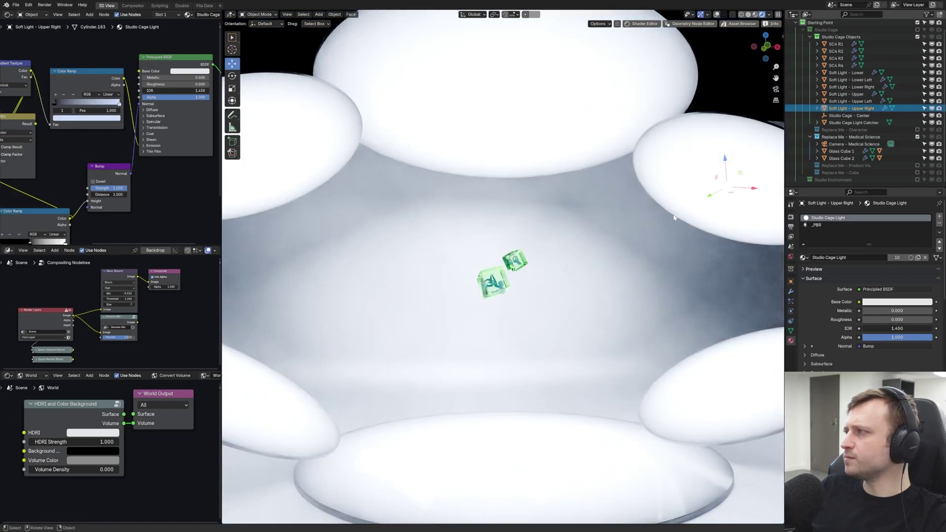
- Give Soft Light - Upper its own single-user copy of the light material and name it Studio Cage Upper Light
{"action": "left_click", "coordinate": [843, 93]}
{"action": "left_click", "coordinate": [896, 257]}
{"action": "double_click", "coordinate": [833, 217]}
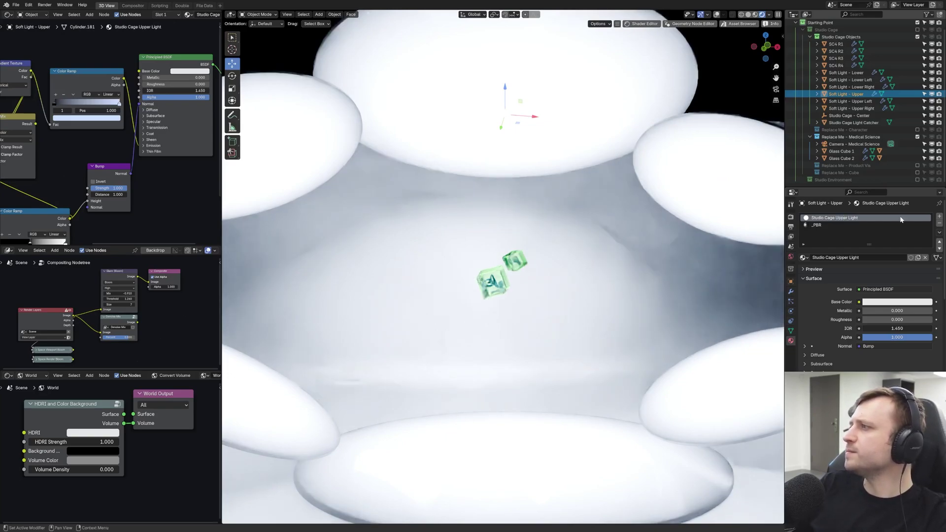
- Move the dark Color Ramp stop in the Studio Cage Light material of Soft Light - Upper Left to position 0.363
{"action": "left_click", "coordinate": [780, 241]}
{"action": "mouse_move", "coordinate": [57, 103]}
{"action": "left_mouse_down"}
{"action": "mouse_move", "coordinate": [94, 108]}
{"action": "mouse_move", "coordinate": [70, 110]}
{"action": "left_mouse_up"}
{"action": "key", "text": "KP_0"}
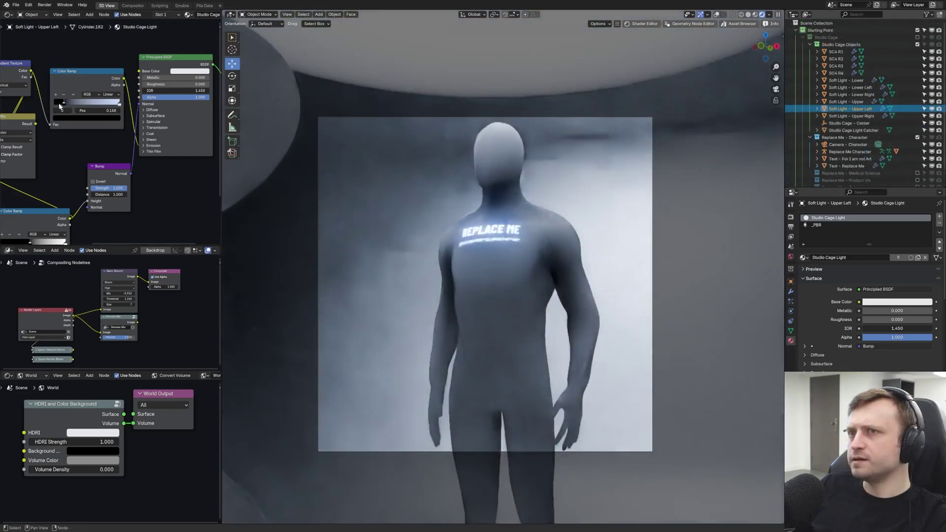
{"action": "left_click_drag", "start_coordinate": [55, 104], "coordinate": [78, 106]}
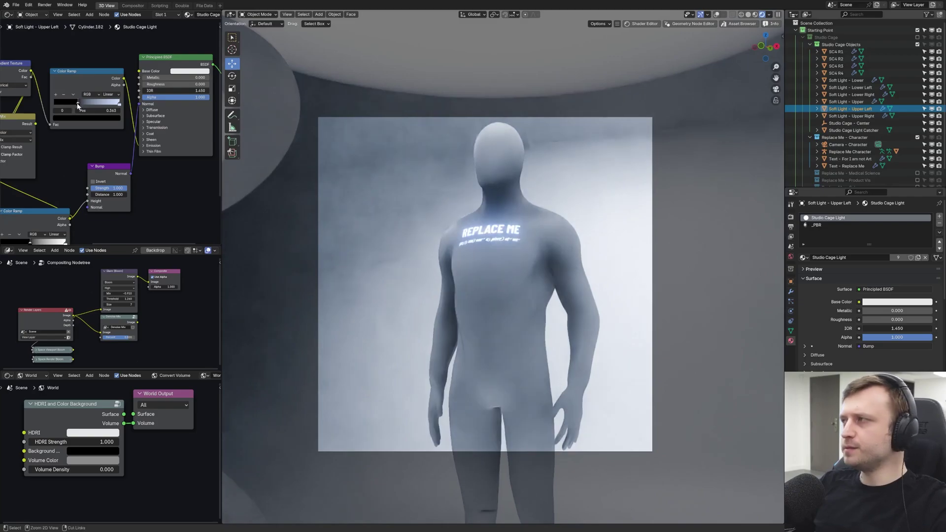
{"action": "scroll", "coordinate": [574, 200], "scroll_direction": "up", "scroll_amount": 6}
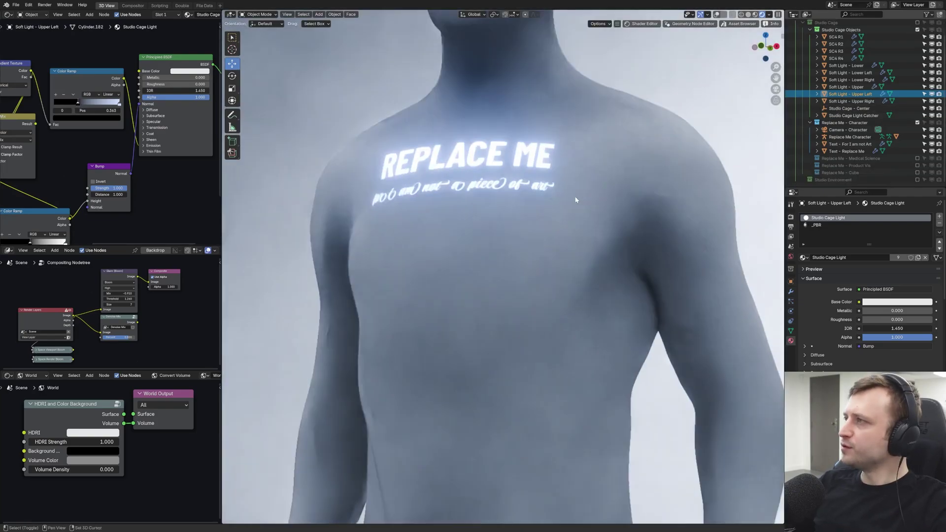
{"action": "middle_click_drag", "start_coordinate": [591, 249], "coordinate": [620, 377], "text": "shift"}
{"action": "scroll", "coordinate": [438, 314], "scroll_direction": "up", "scroll_amount": 4}
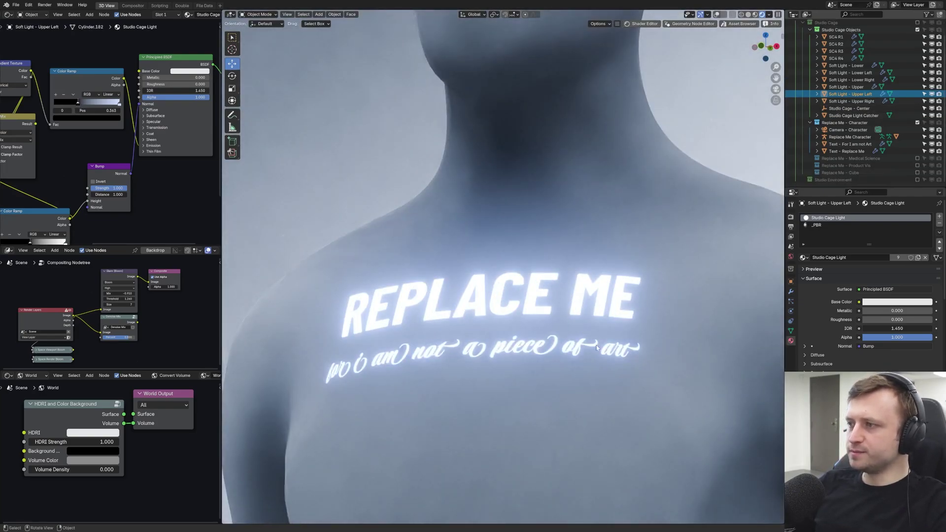
{"action": "key", "text": "KP_0"}
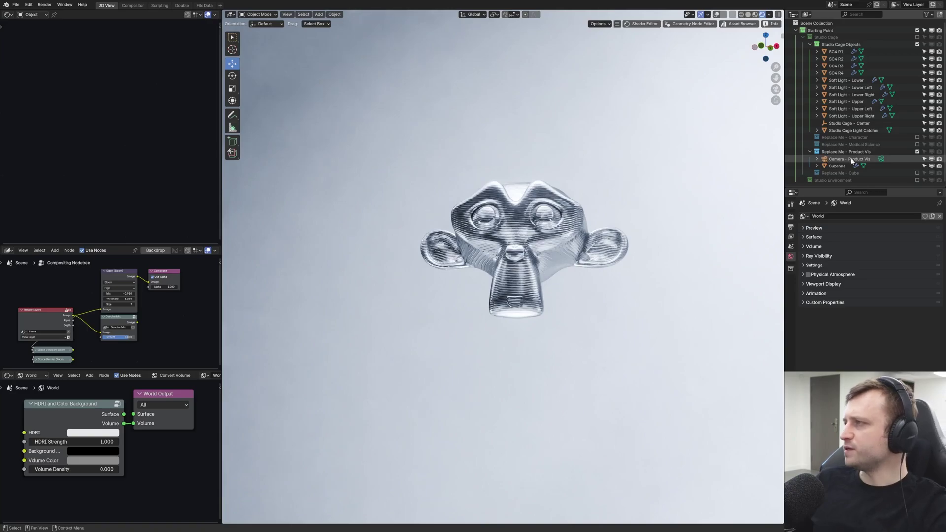
- Look through Camera - Product Vis and freely rotate Suzanne in the camera view
{"action": "middle_click_drag", "start_coordinate": [498, 217], "coordinate": [537, 251]}
{"action": "key", "text": "KP_0"}
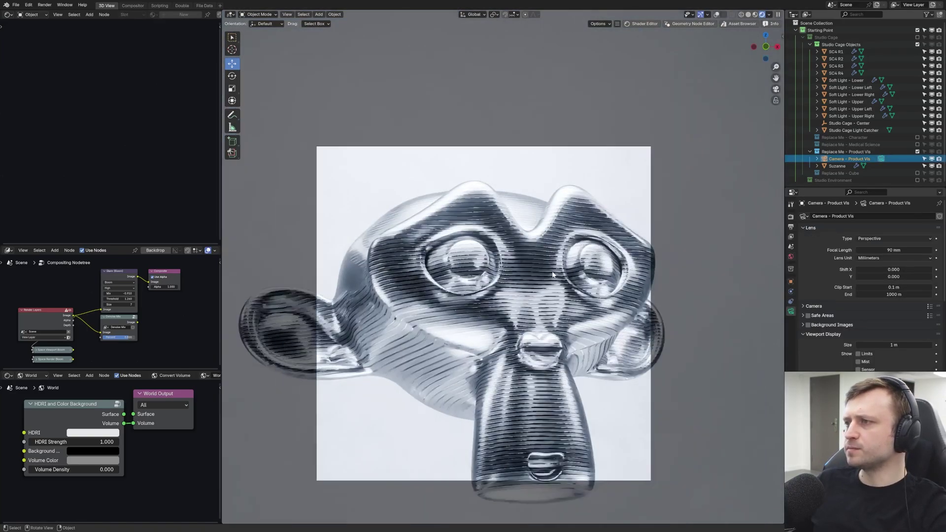
{"action": "left_click", "coordinate": [512, 248]}
{"action": "key", "text": "r"}
{"action": "key", "text": "r"}
{"action": "left_click", "coordinate": [515, 259]}
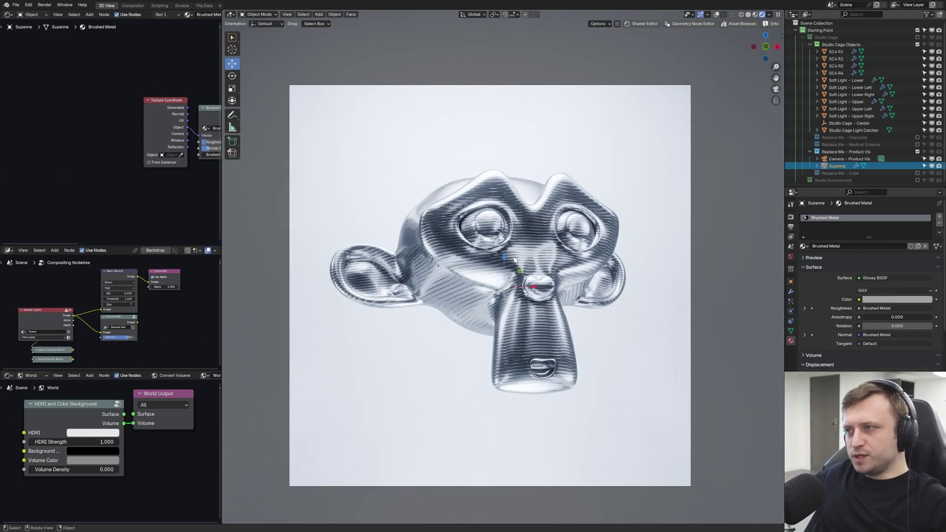
- Select Soft Light - Lower Left, try shifting the dark Color Ramp stop in its Studio Cage Light material, and undo it
{"action": "key", "text": "KP_0"}
{"action": "left_click", "coordinate": [397, 273]}
{"action": "key", "text": "KP_0"}
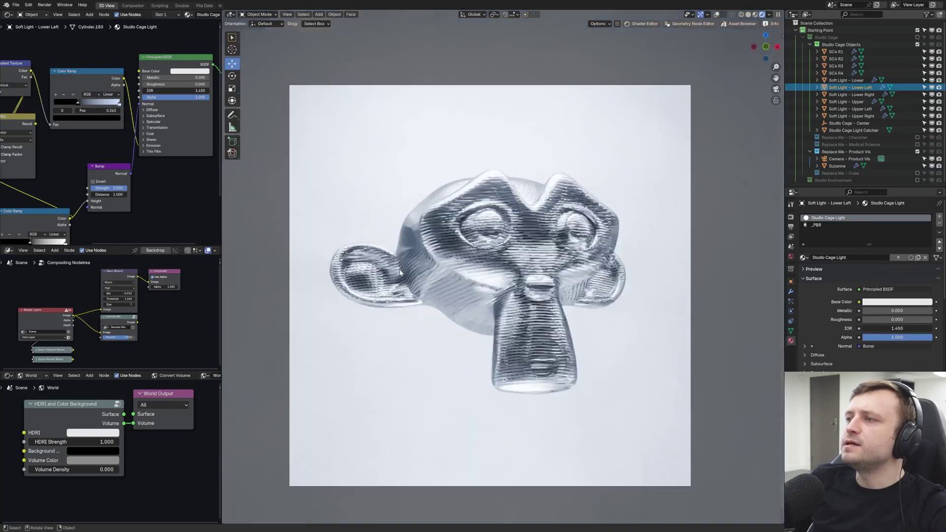
{"action": "mouse_move", "coordinate": [73, 106]}
{"action": "left_mouse_down"}
{"action": "mouse_move", "coordinate": [50, 110]}
{"action": "mouse_move", "coordinate": [107, 109]}
{"action": "mouse_move", "coordinate": [62, 109]}
{"action": "mouse_move", "coordinate": [80, 116]}
{"action": "left_mouse_up"}
{"action": "key", "text": "ctrl+z"}
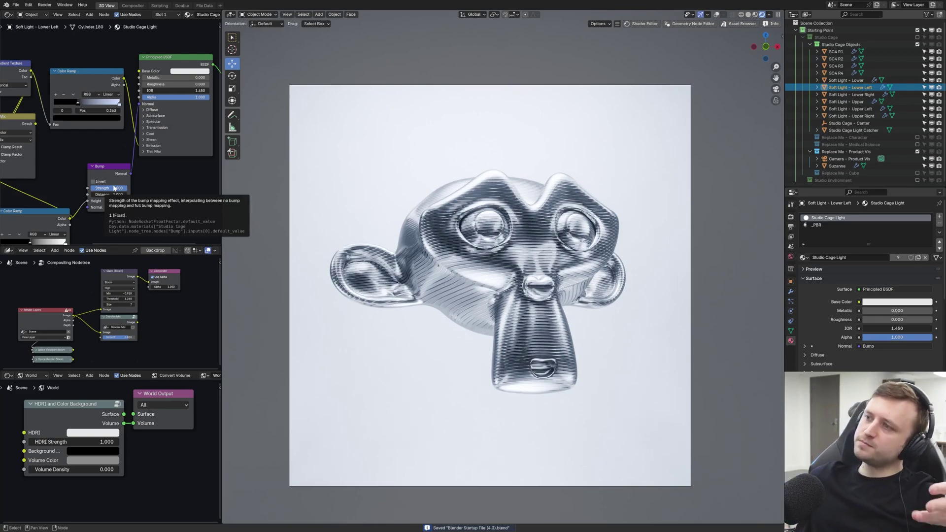
- Try a pink tint and another colour on the light Color Ramp stop of the Studio Cage Light material
{"action": "middle_click_drag", "start_coordinate": [359, 236], "coordinate": [372, 238]}
{"action": "scroll", "coordinate": [371, 238], "scroll_direction": "down", "scroll_amount": 6}
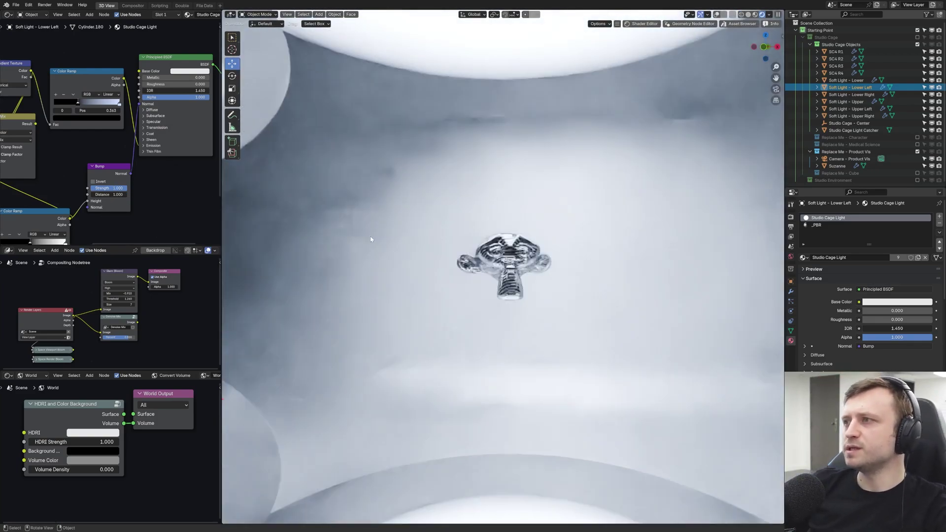
{"action": "middle_click_drag", "start_coordinate": [469, 226], "coordinate": [480, 177]}
{"action": "left_click", "coordinate": [103, 118]}
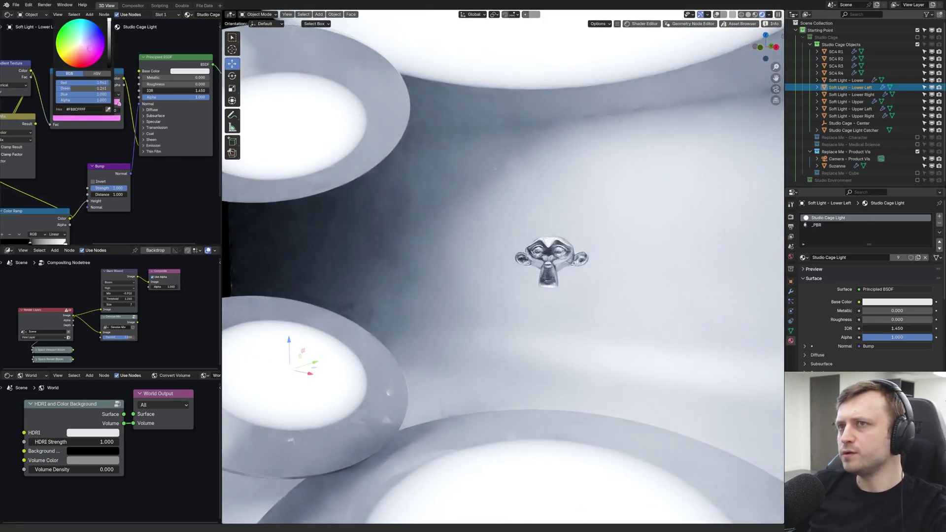
{"action": "middle_click_drag", "start_coordinate": [416, 249], "coordinate": [482, 157]}
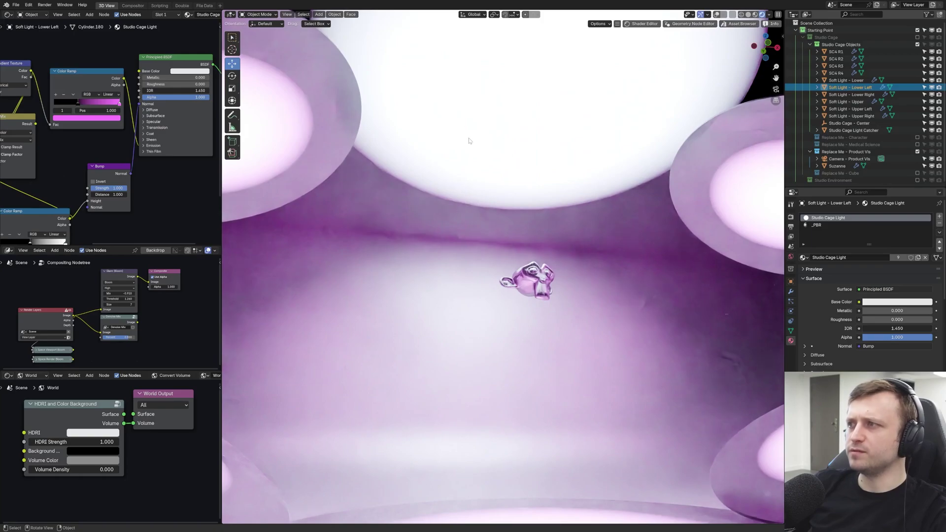
{"action": "key", "text": "KP_0"}
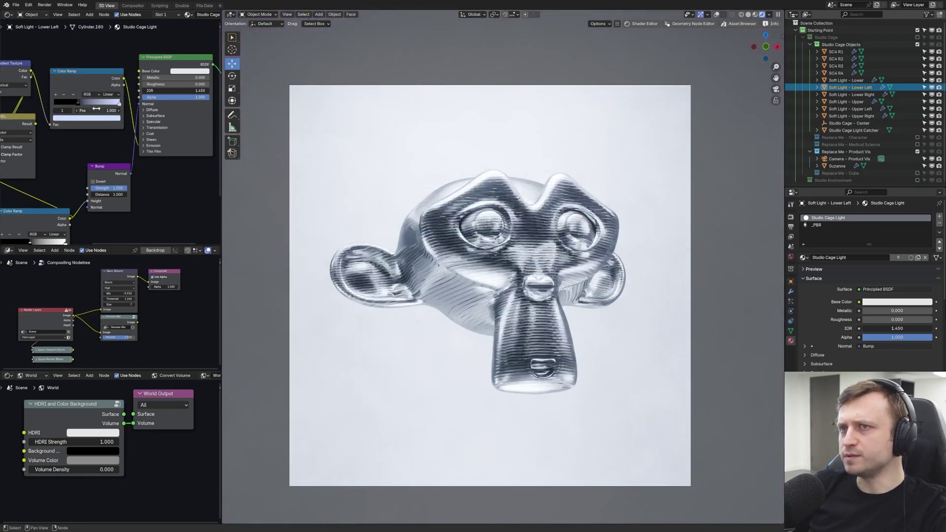
{"action": "left_click", "coordinate": [86, 118]}
{"action": "mouse_move", "coordinate": [81, 31]}
{"action": "left_mouse_down"}
{"action": "mouse_move", "coordinate": [83, 64]}
{"action": "mouse_move", "coordinate": [87, 24]}
{"action": "left_mouse_up"}
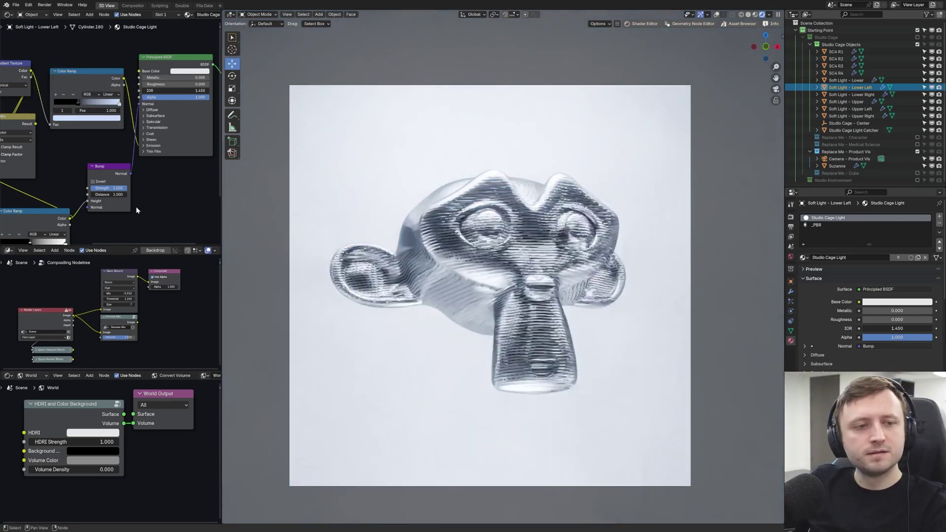
- Save the startup file and preview the Replace Me - Medical Science collection before hiding it again
{"action": "key", "text": "ctrl+s"}
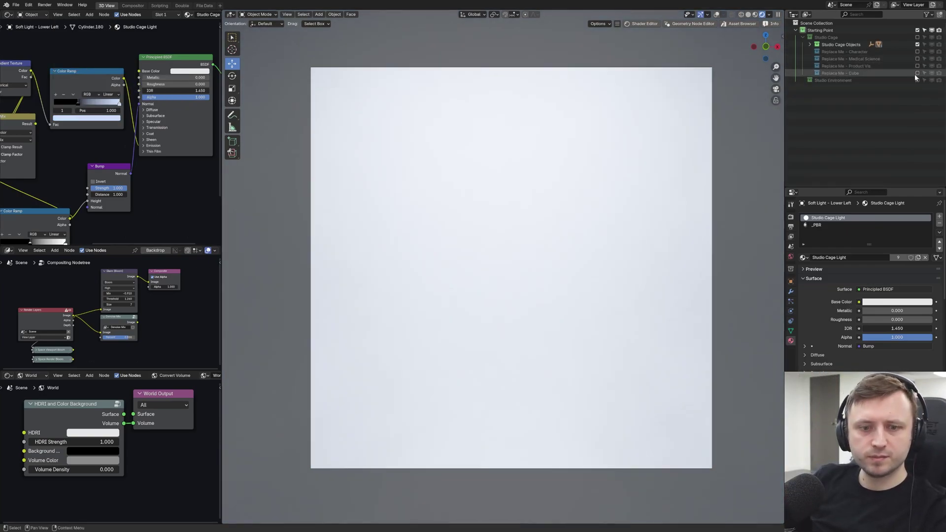
{"action": "left_click", "coordinate": [918, 59]}
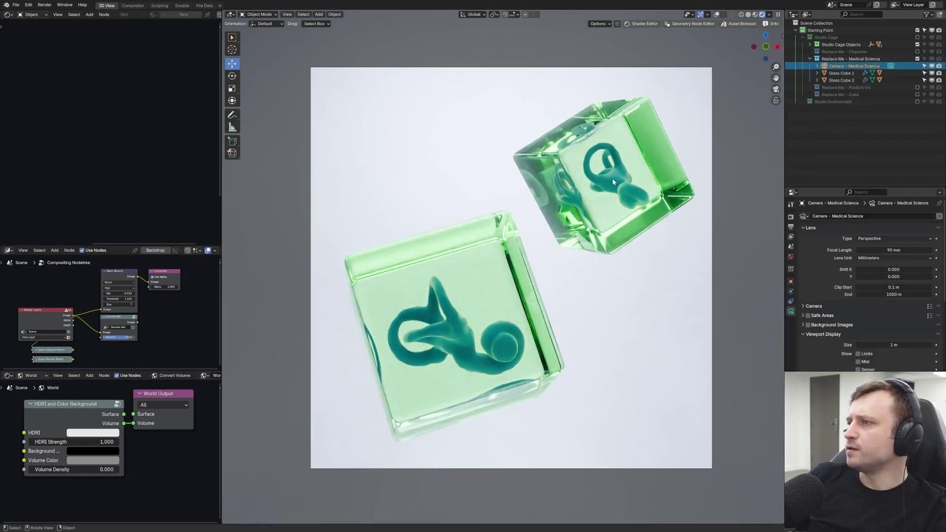
{"action": "left_click", "coordinate": [917, 59]}
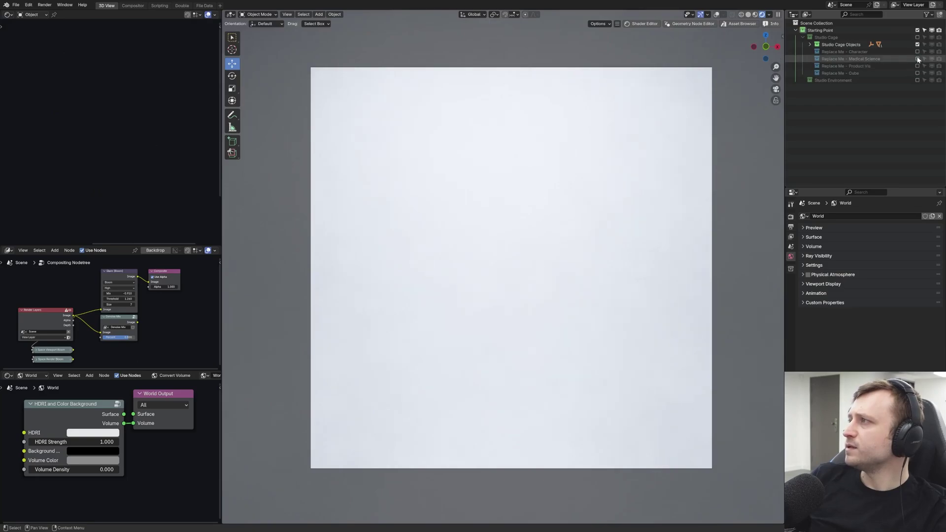
- Show the Replace Me - Cube collection and trackball-rotate Default Cube by about -29.1° and -21.8°
{"action": "left_click", "coordinate": [917, 72]}
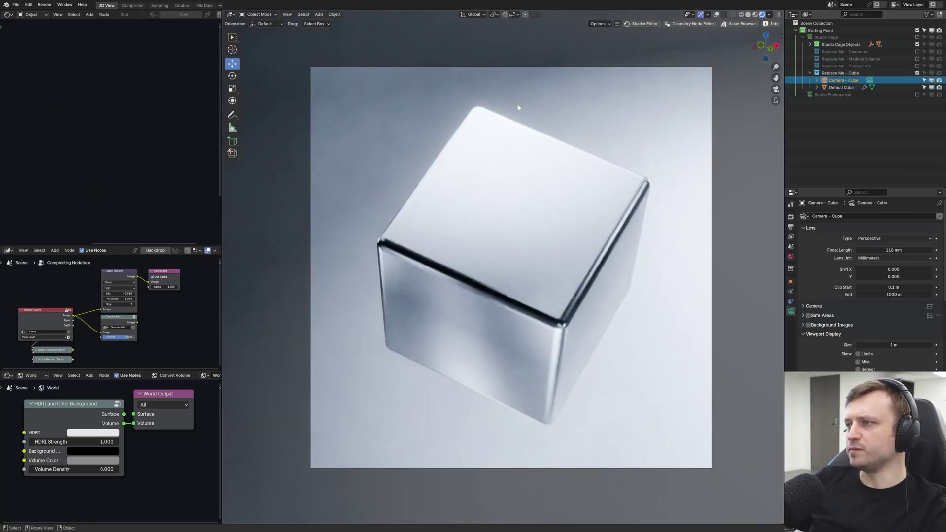
{"action": "left_click", "coordinate": [514, 207]}
{"action": "key", "text": "r"}
{"action": "key", "text": "r"}
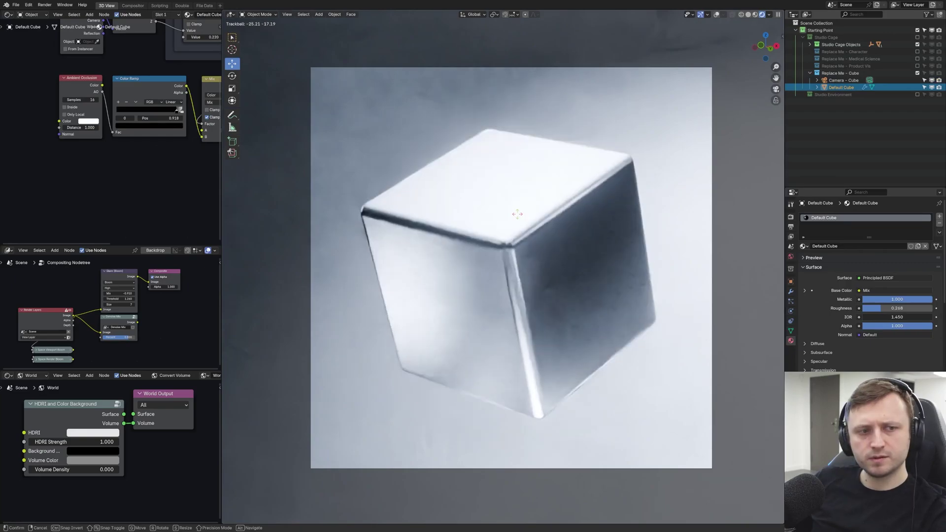
{"action": "left_click", "coordinate": [545, 226]}
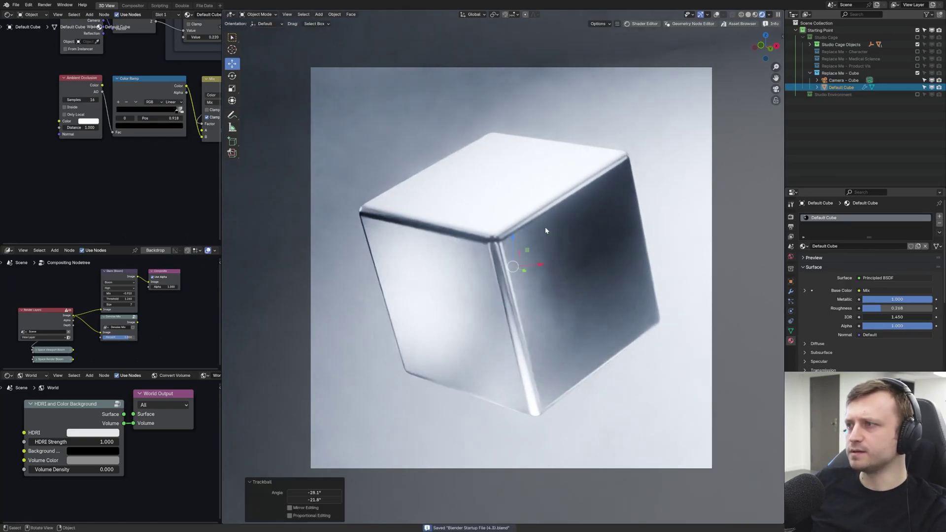
{"action": "left_click", "coordinate": [721, 164]}
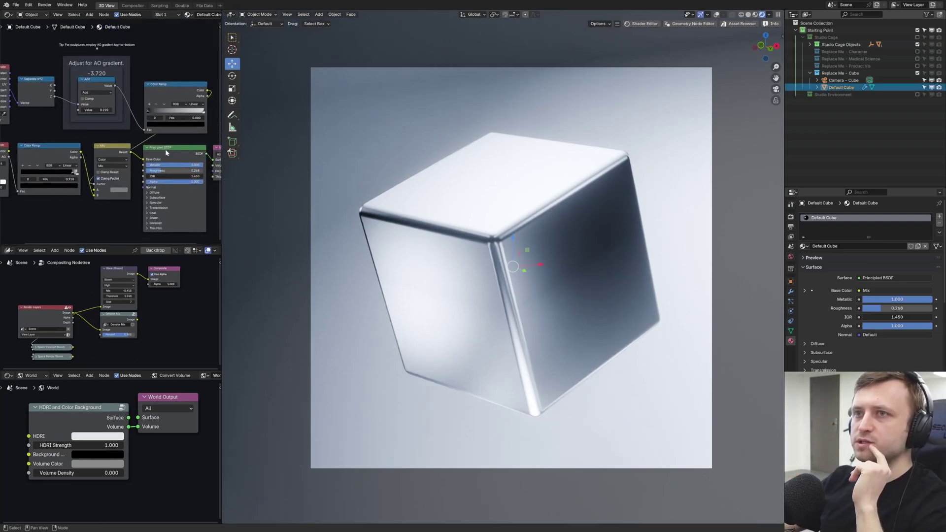
- Try shifting the dark stop of the AO gradient's Color Ramp in the Default Cube material
{"action": "mouse_move", "coordinate": [176, 118]}
{"action": "left_mouse_down"}
{"action": "mouse_move", "coordinate": [199, 119]}
{"action": "mouse_move", "coordinate": [184, 117]}
{"action": "left_mouse_up"}
{"action": "middle_click_drag", "start_coordinate": [185, 117], "coordinate": [151, 133]}
{"action": "scroll", "coordinate": [151, 133], "scroll_direction": "up", "scroll_amount": 2}
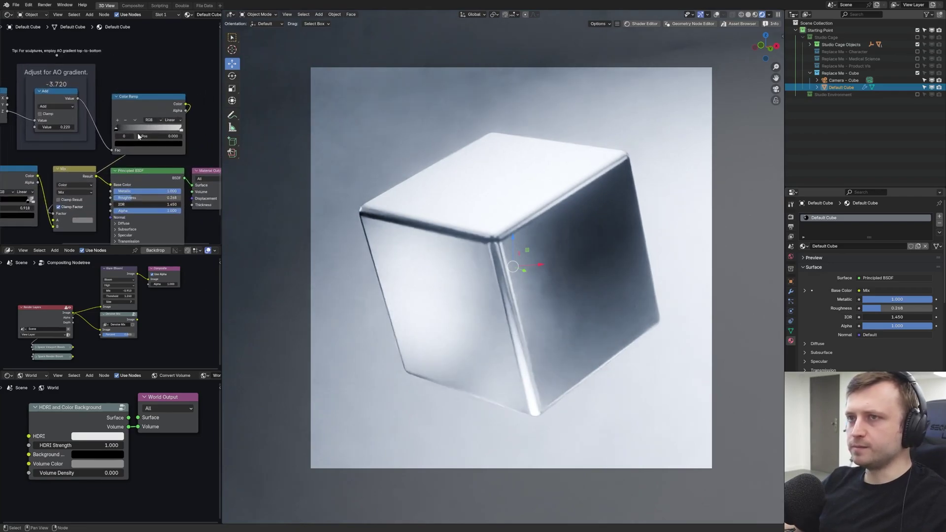
{"action": "mouse_move", "coordinate": [150, 132]}
{"action": "left_mouse_down"}
{"action": "mouse_move", "coordinate": [184, 133]}
{"action": "mouse_move", "coordinate": [118, 134]}
{"action": "left_mouse_up"}
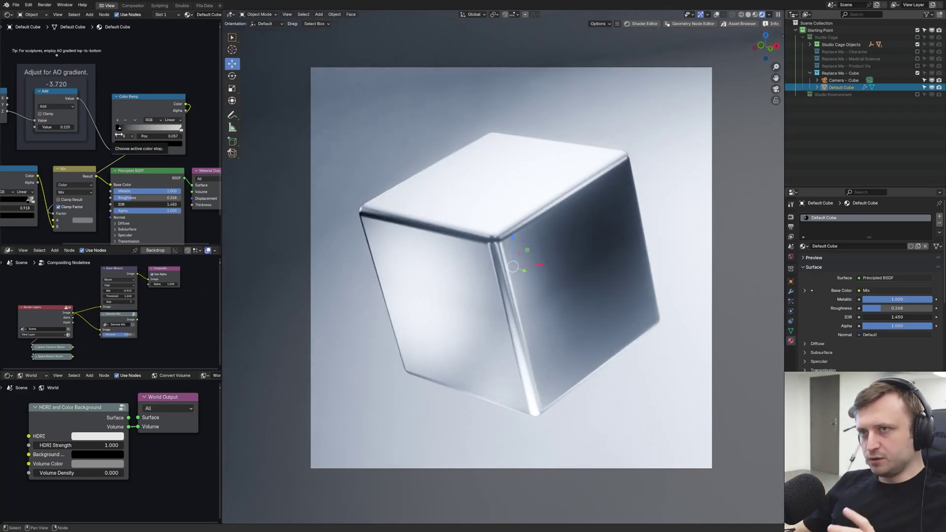
{"action": "left_click_drag", "start_coordinate": [119, 130], "coordinate": [147, 131]}
- Show the Replace Me - Character collection instead of Replace Me - Cube and select the character mesh
{"action": "left_click", "coordinate": [917, 73]}
{"action": "left_click", "coordinate": [917, 52]}
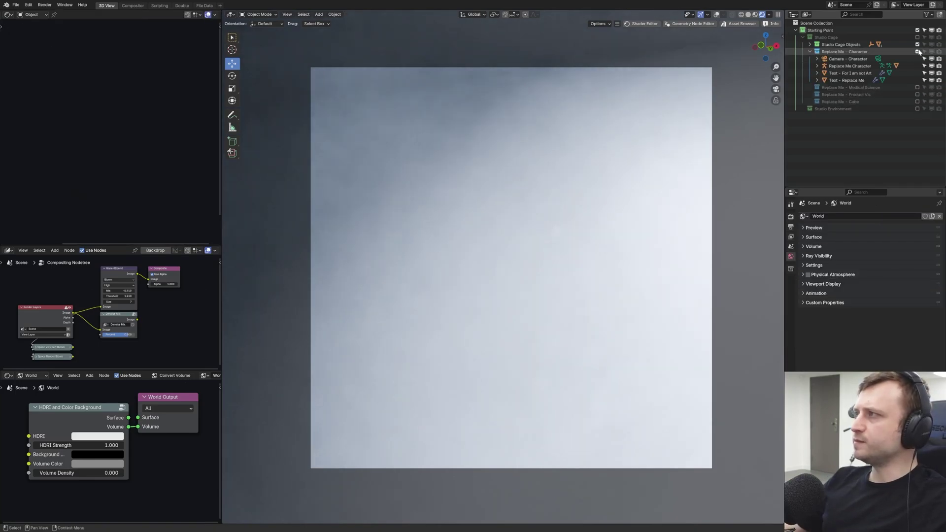
{"action": "middle_click_drag", "start_coordinate": [615, 178], "coordinate": [606, 179]}
{"action": "scroll", "coordinate": [606, 179], "scroll_direction": "down", "scroll_amount": 7}
{"action": "left_click", "coordinate": [480, 268]}
{"action": "scroll", "coordinate": [480, 267], "scroll_direction": "up", "scroll_amount": 2}
- Experiment with the gradient Color Ramp's dark stop and the AO gradient's Add value in the Clay Character material
{"action": "middle_click_drag", "start_coordinate": [146, 77], "coordinate": [141, 178]}
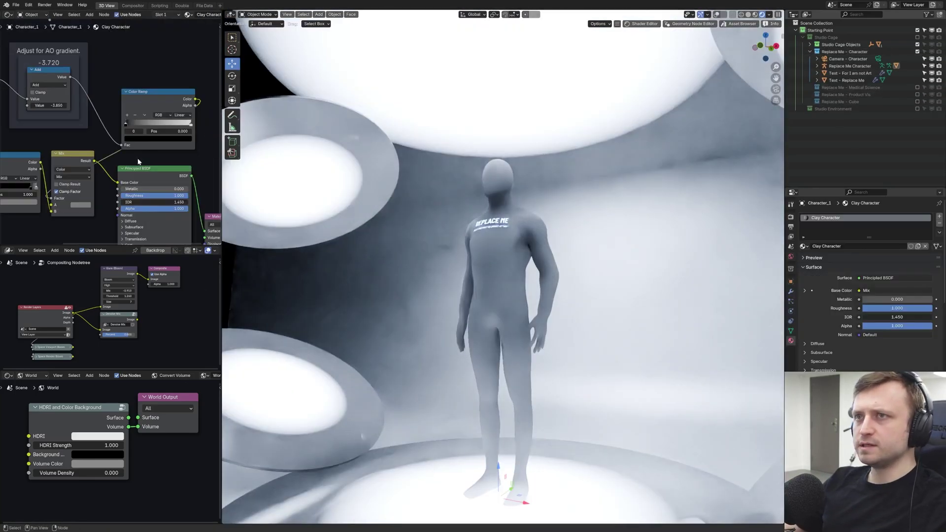
{"action": "mouse_move", "coordinate": [126, 122]}
{"action": "left_mouse_down"}
{"action": "mouse_move", "coordinate": [190, 125]}
{"action": "mouse_move", "coordinate": [132, 128]}
{"action": "left_mouse_up"}
{"action": "scroll", "coordinate": [490, 220], "scroll_direction": "up", "scroll_amount": 3}
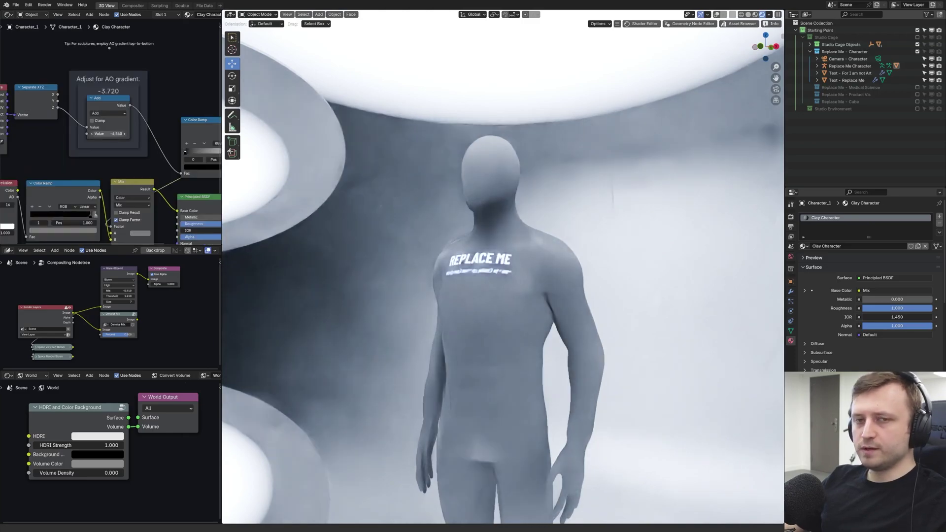
{"action": "mouse_move", "coordinate": [108, 134]}
{"action": "left_mouse_down"}
{"action": "mouse_move", "coordinate": [168, 133]}
{"action": "mouse_move", "coordinate": [93, 133]}
{"action": "mouse_move", "coordinate": [217, 133]}
{"action": "left_mouse_up"}
{"action": "mouse_move", "coordinate": [148, 133]}
{"action": "left_mouse_down"}
{"action": "mouse_move", "coordinate": [163, 133]}
{"action": "mouse_move", "coordinate": [132, 133]}
{"action": "left_mouse_up"}
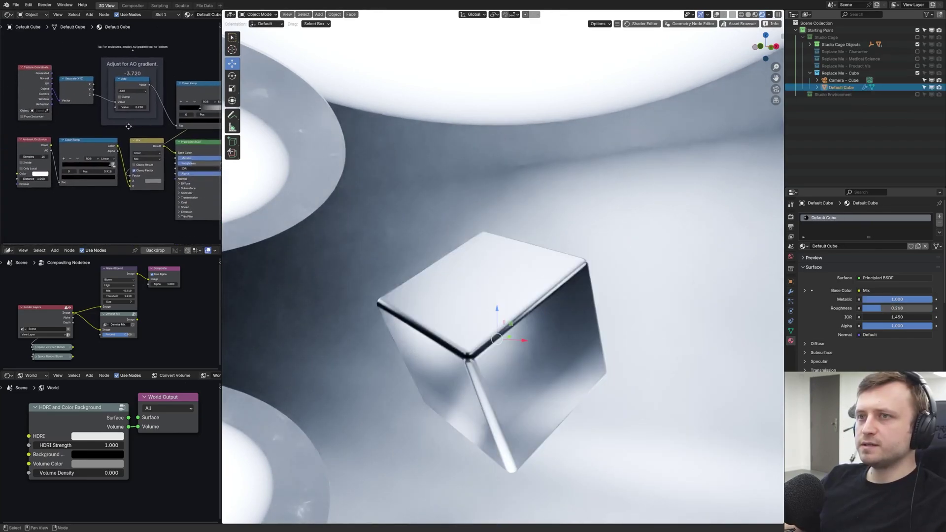
- In the Default Cube material, set the AO gradient's Add value to 0.270 and shift the gradient Color Ramp's dark stop
{"action": "key", "text": "KP_0"}
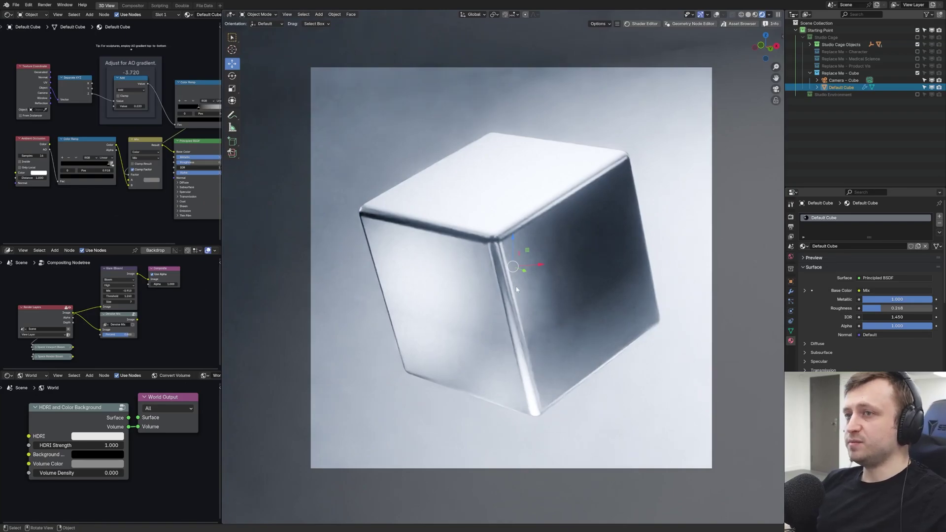
{"action": "middle_click_drag", "start_coordinate": [116, 91], "coordinate": [107, 93]}
{"action": "left_click_drag", "start_coordinate": [121, 108], "coordinate": [141, 107]}
{"action": "middle_click_drag", "start_coordinate": [177, 106], "coordinate": [123, 121]}
{"action": "left_click_drag", "start_coordinate": [136, 123], "coordinate": [58, 122]}
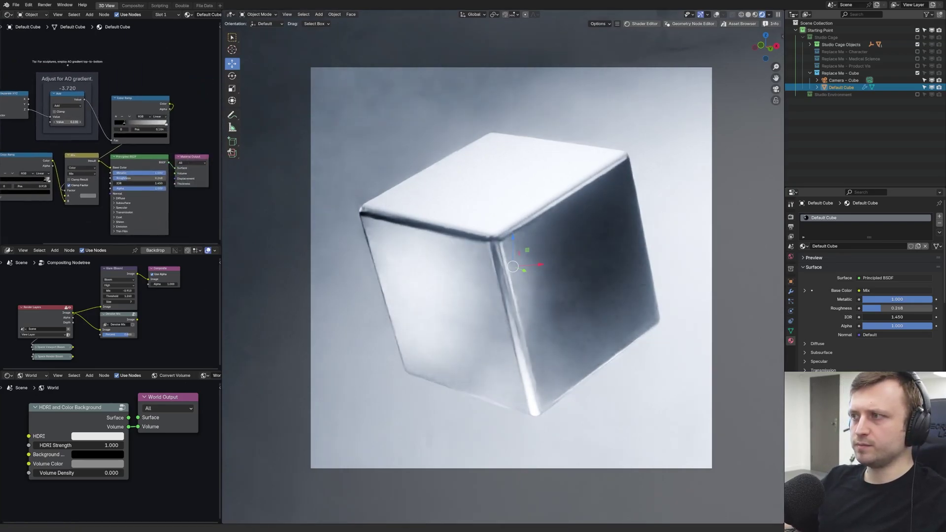
{"action": "left_click_drag", "start_coordinate": [127, 124], "coordinate": [123, 124]}
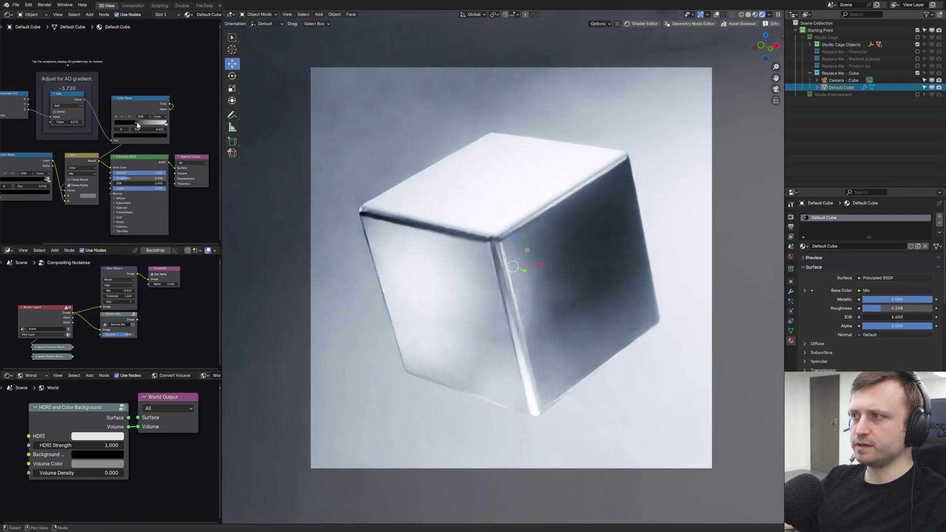
- Try a free trackball rotation of Default Cube in the camera view
{"action": "key", "text": "r"}
{"action": "key", "text": "r"}
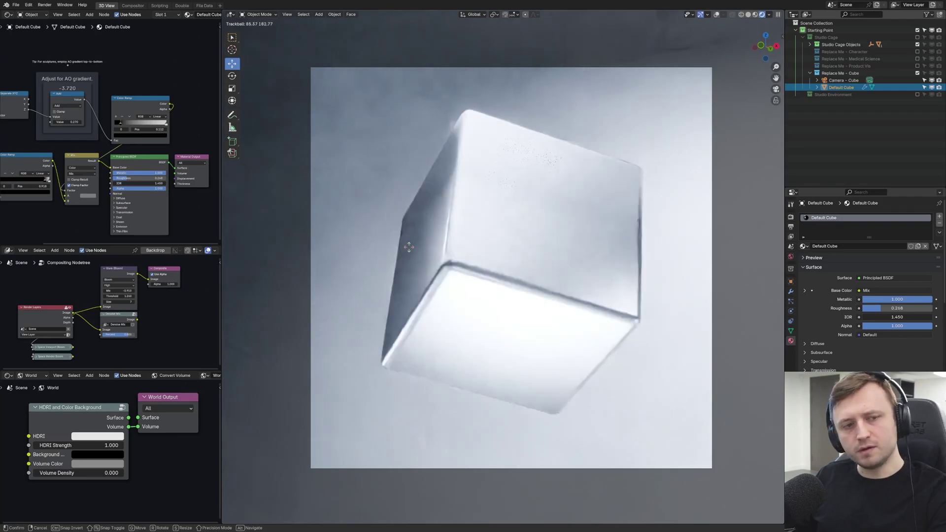
{"action": "left_click", "coordinate": [475, 188]}
- Undo the Mix node's red tint in the Default Cube material, then try a blue A colour and a shifted AO Color Ramp stop
{"action": "middle_click_drag", "start_coordinate": [75, 160], "coordinate": [106, 150]}
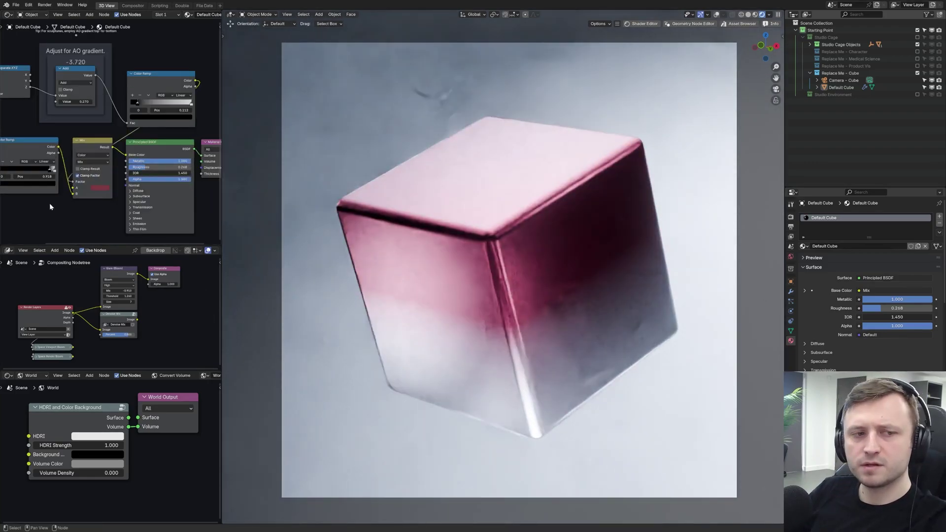
{"action": "scroll", "coordinate": [97, 211], "scroll_direction": "up", "scroll_amount": 1}
{"action": "middle_click_drag", "start_coordinate": [51, 207], "coordinate": [98, 176]}
{"action": "key", "text": "ctrl+z"}
{"action": "left_click", "coordinate": [159, 191]}
{"action": "left_click", "coordinate": [173, 112]}
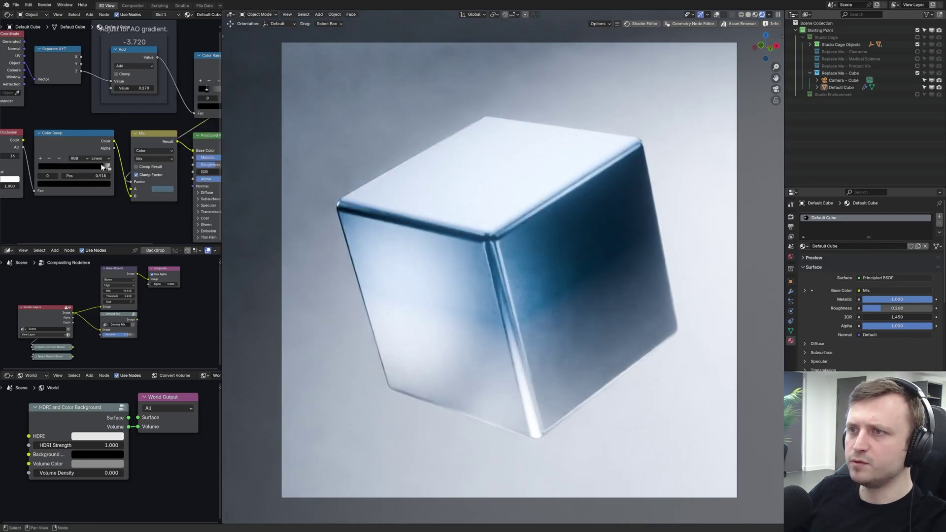
{"action": "left_click_drag", "start_coordinate": [102, 168], "coordinate": [69, 169]}
{"action": "left_click_drag", "start_coordinate": [89, 172], "coordinate": [50, 171]}
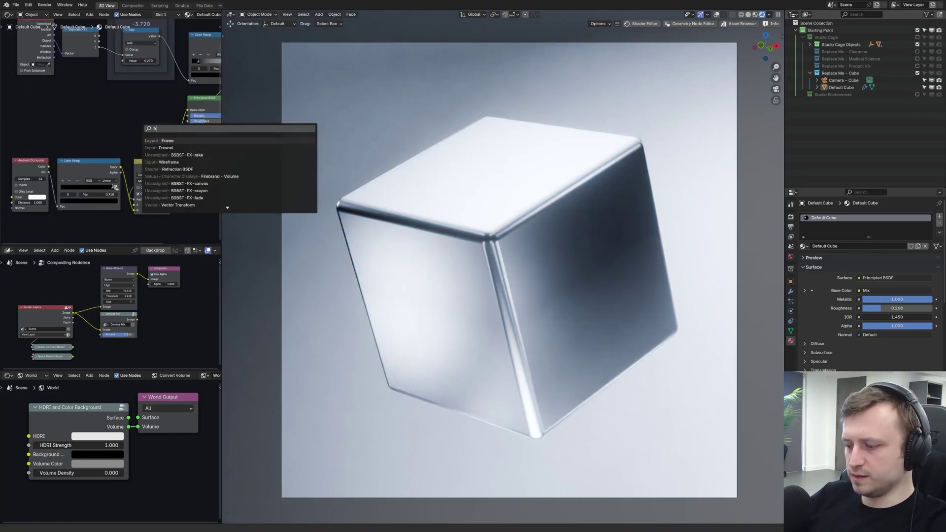
- Add a Frame node for the ambient occlusion nodes in the Default Cube material
{"action": "key", "text": "Return"}
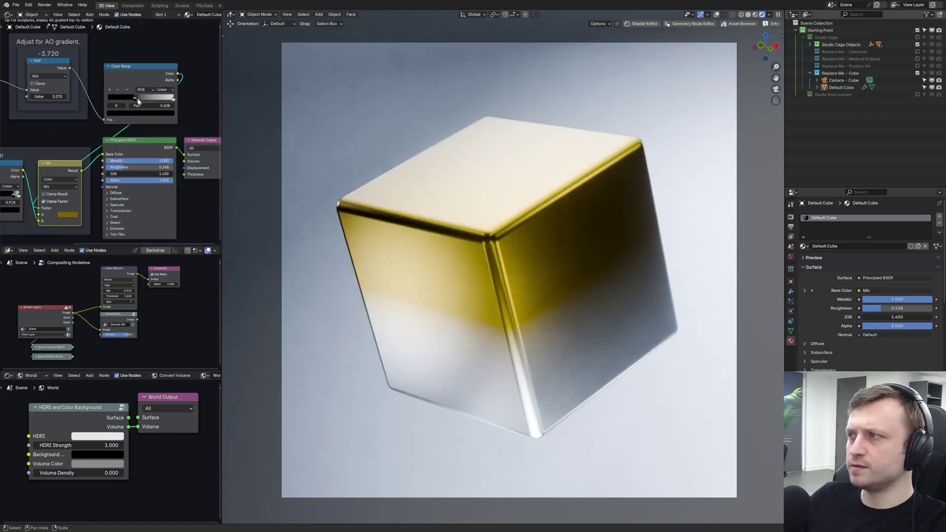
- Undo the gold colour trial in the Default Cube material and insert a second Mix node before the Principled BSDF, using Screen blending and a cyan B colour
{"action": "left_click_drag", "start_coordinate": [137, 101], "coordinate": [165, 99]}
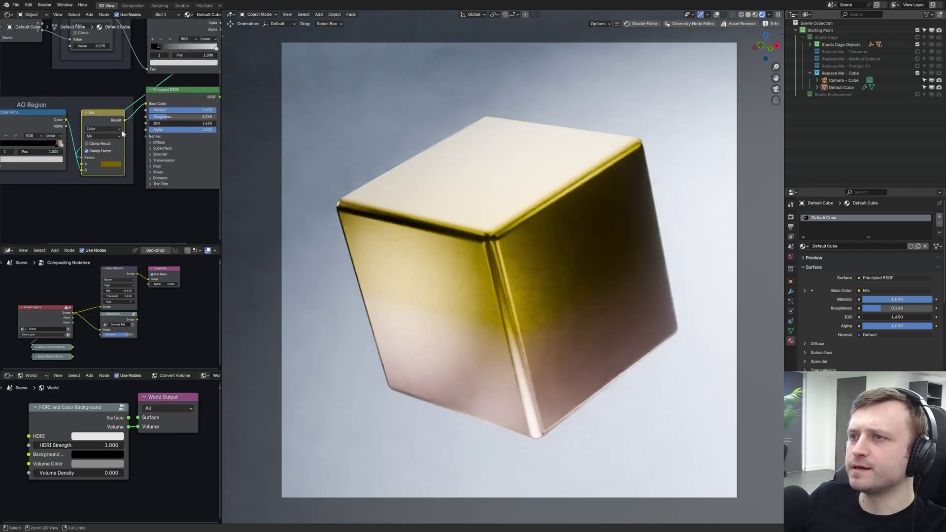
{"action": "key", "text": "ctrl+z"}
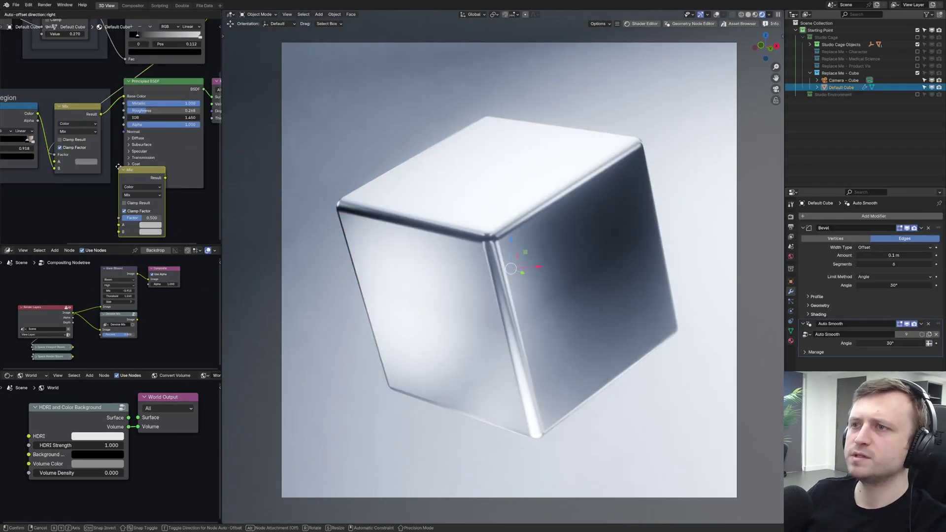
{"action": "left_click", "coordinate": [113, 105]}
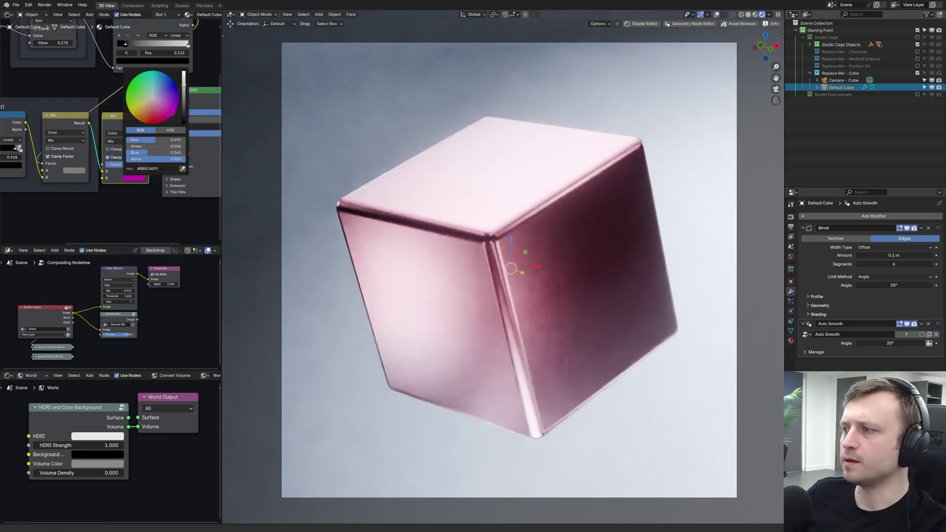
{"action": "mouse_move", "coordinate": [172, 113]}
{"action": "left_mouse_down"}
{"action": "mouse_move", "coordinate": [173, 91]}
{"action": "mouse_move", "coordinate": [156, 91]}
{"action": "left_mouse_up"}
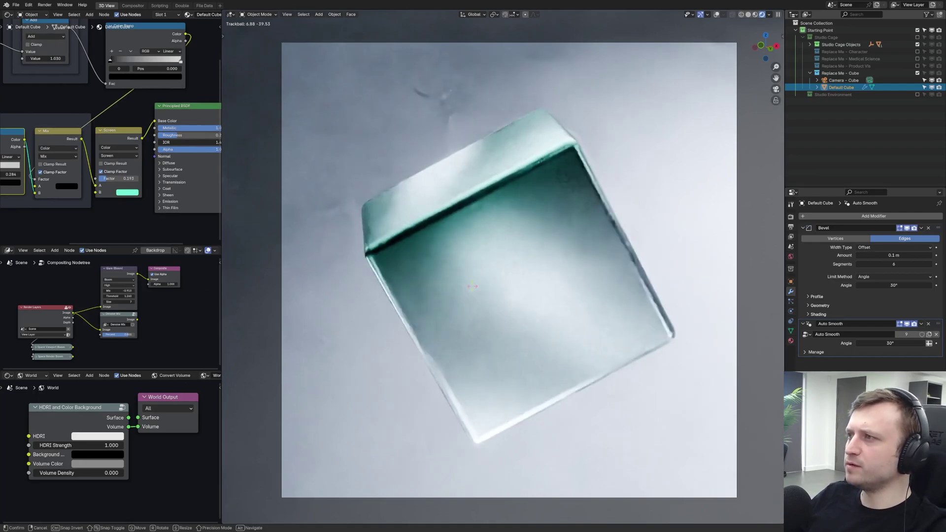
{"action": "left_click", "coordinate": [459, 266]}
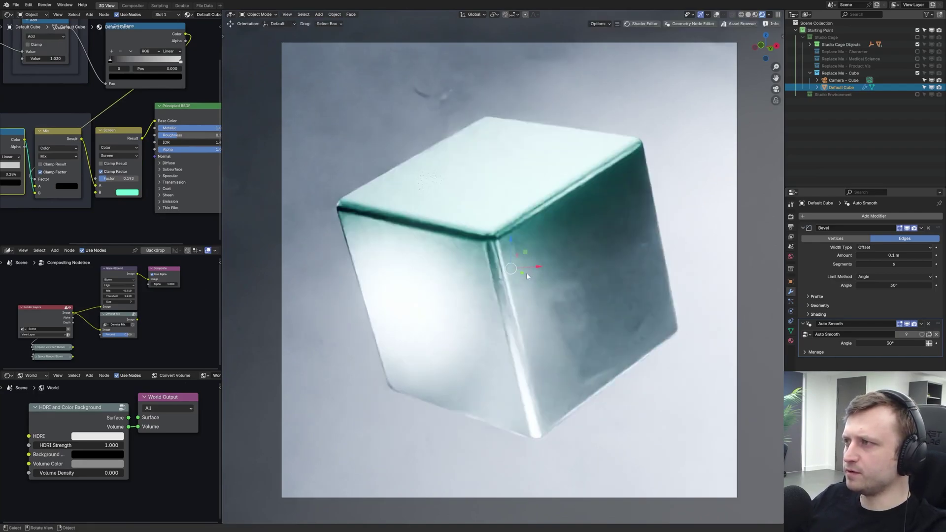
{"action": "left_click", "coordinate": [129, 192]}
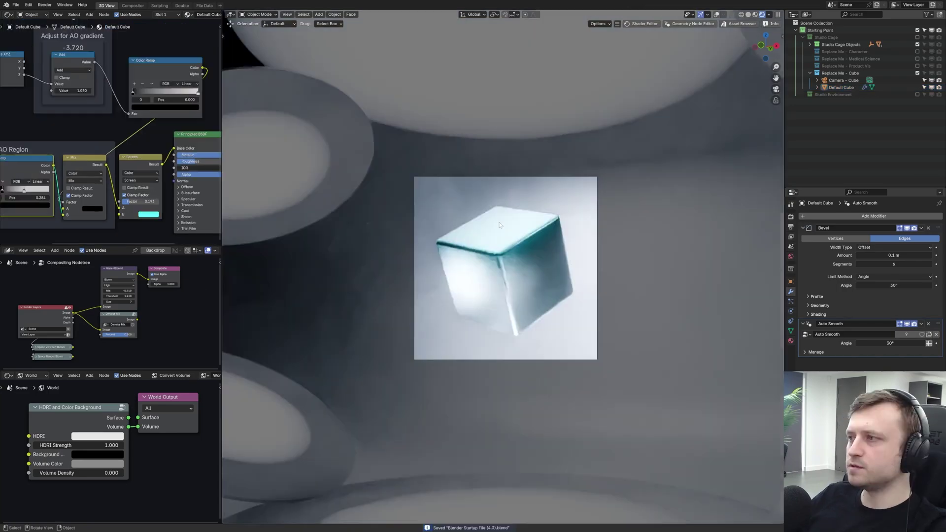
- Exclude the Replace Me - Cube and Studio Cage Objects collections and enable the Studio Environment collection
{"action": "scroll", "coordinate": [639, 171], "scroll_direction": "up", "scroll_amount": 5}
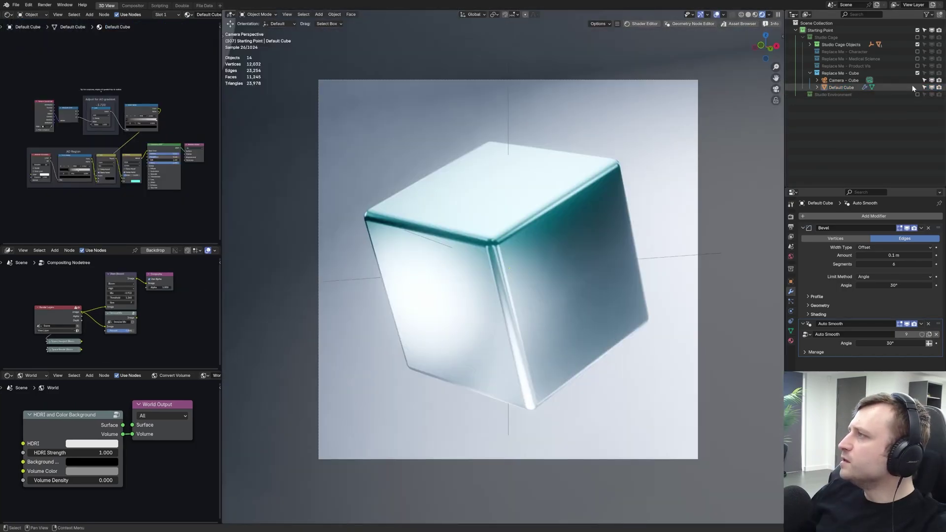
{"action": "left_click", "coordinate": [917, 73]}
{"action": "left_click", "coordinate": [917, 45]}
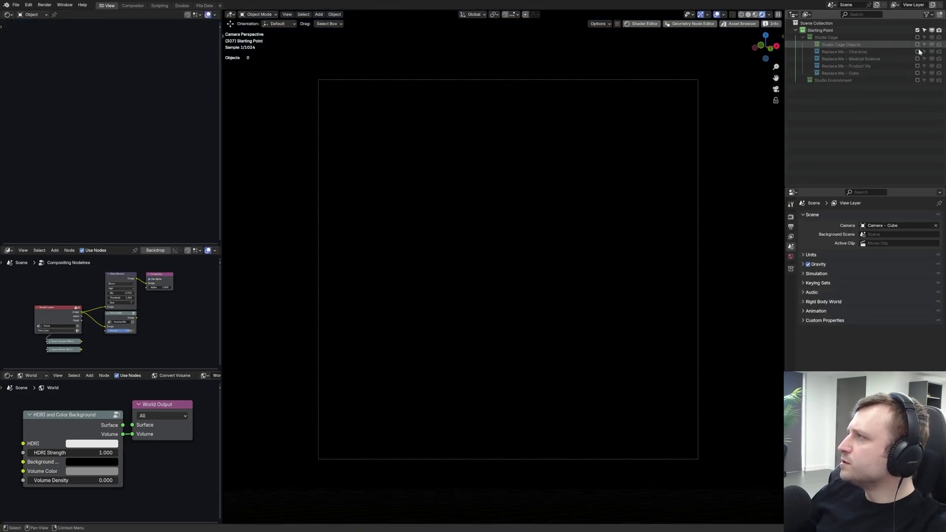
{"action": "left_click", "coordinate": [917, 80]}
{"action": "middle_click_drag", "start_coordinate": [622, 189], "coordinate": [630, 206]}
{"action": "scroll", "coordinate": [586, 212], "scroll_direction": "down", "scroll_amount": 6}
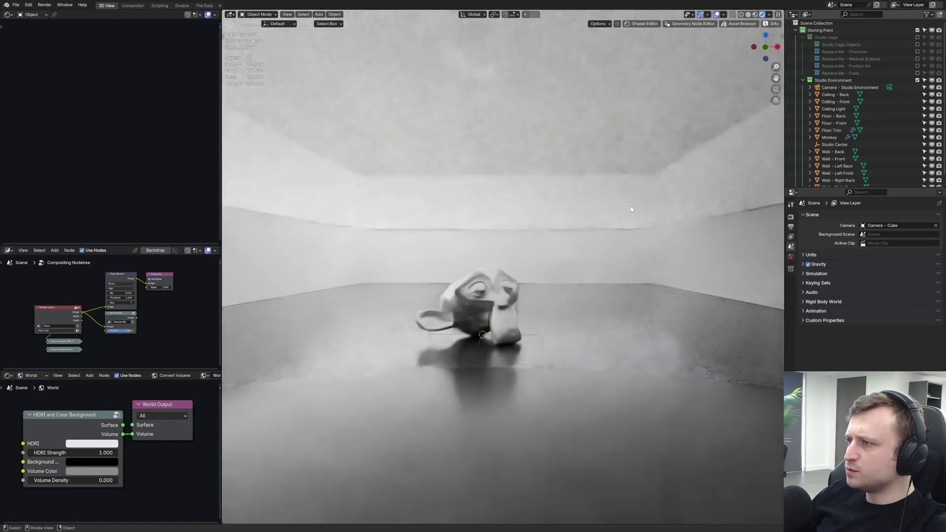
{"action": "scroll", "coordinate": [752, 179], "scroll_direction": "up", "scroll_amount": 1}
- Examine the Studio Ceiling Light material's gradient and spherical mapping nodes on the Ceiling Light object
{"action": "left_click", "coordinate": [407, 196]}
{"action": "middle_click_drag", "start_coordinate": [106, 147], "coordinate": [196, 82]}
{"action": "scroll", "coordinate": [195, 82], "scroll_direction": "up", "scroll_amount": 1}
{"action": "key", "text": "ctrl+space"}
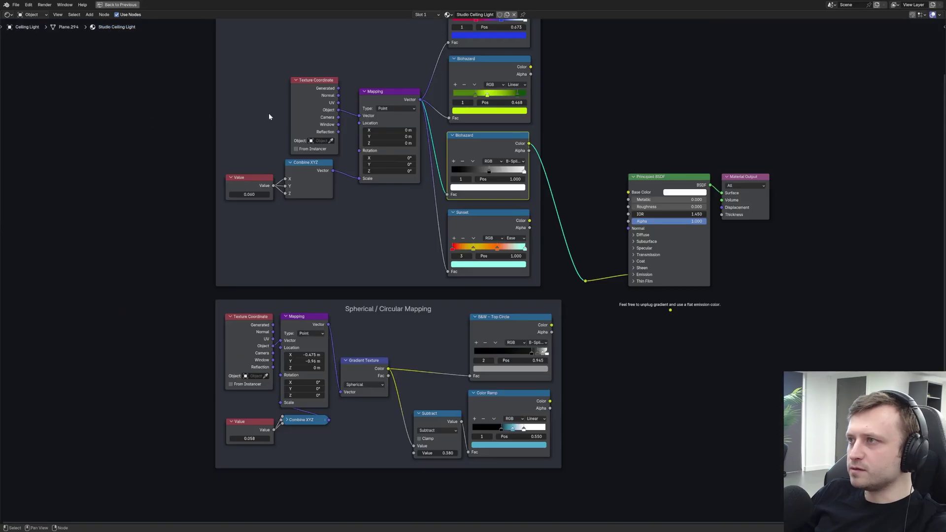
{"action": "key", "text": "Home"}
{"action": "key", "text": "ctrl+space"}
{"action": "scroll", "coordinate": [110, 187], "scroll_direction": "up", "scroll_amount": 1}
- Try the green Biohazard Color Ramp as the ceiling light's emission colour and undo the link
{"action": "left_click_drag", "start_coordinate": [99, 156], "coordinate": [138, 199]}
{"action": "left_click_drag", "start_coordinate": [99, 101], "coordinate": [138, 199]}
{"action": "middle_click_drag", "start_coordinate": [113, 94], "coordinate": [122, 122]}
{"action": "left_click", "coordinate": [123, 123]}
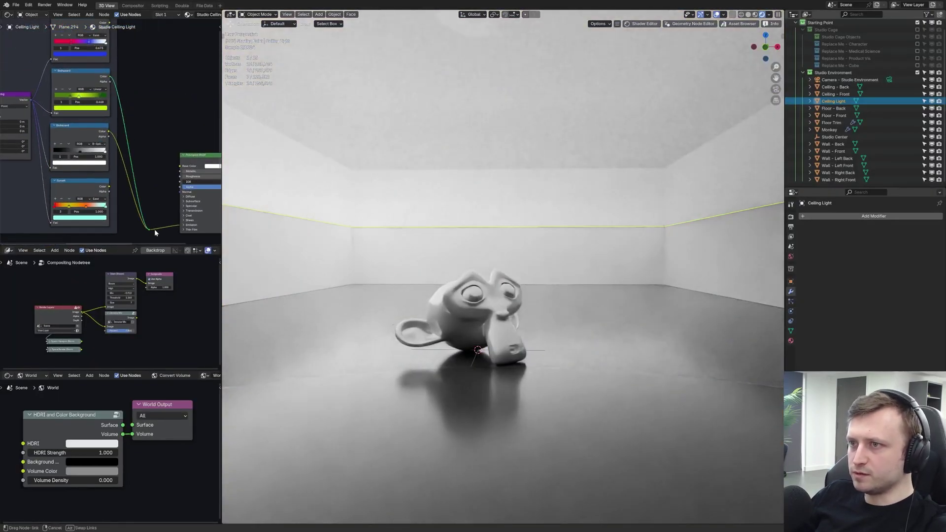
{"action": "left_click_drag", "start_coordinate": [154, 232], "coordinate": [153, 230]}
{"action": "key", "text": "ctrl+z"}
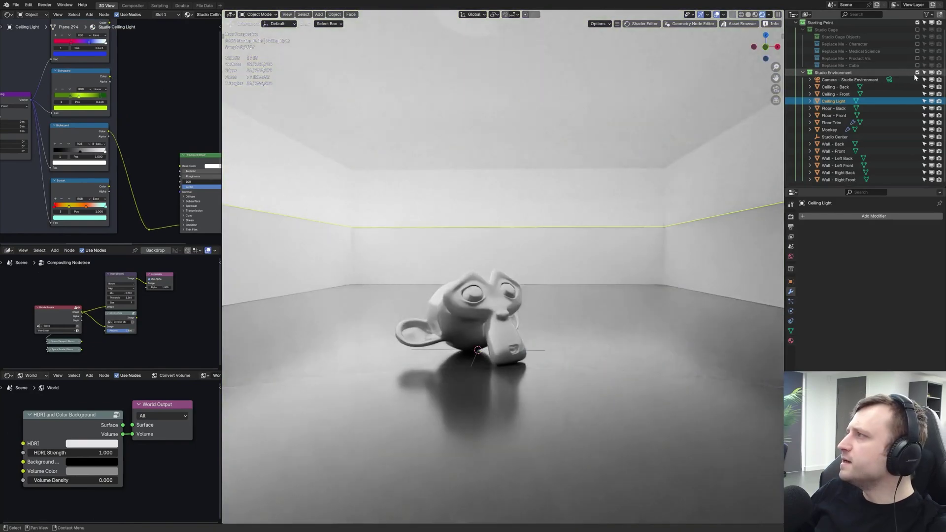
- Switch from the Studio Environment collection back to the Studio Cage with its cube, and hide the viewport overlays
{"action": "left_click", "coordinate": [916, 72]}
{"action": "left_click", "coordinate": [917, 38]}
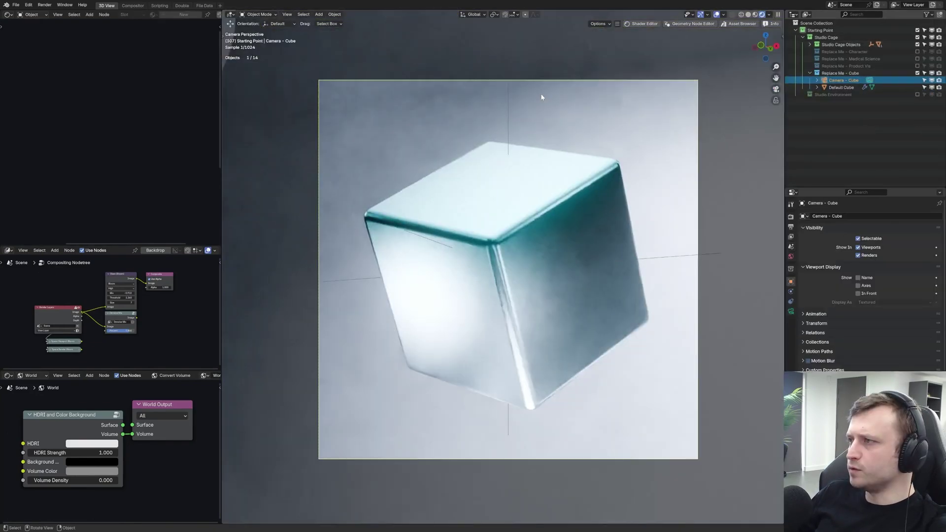
{"action": "left_click", "coordinate": [588, 139]}
{"action": "key", "text": "z"}
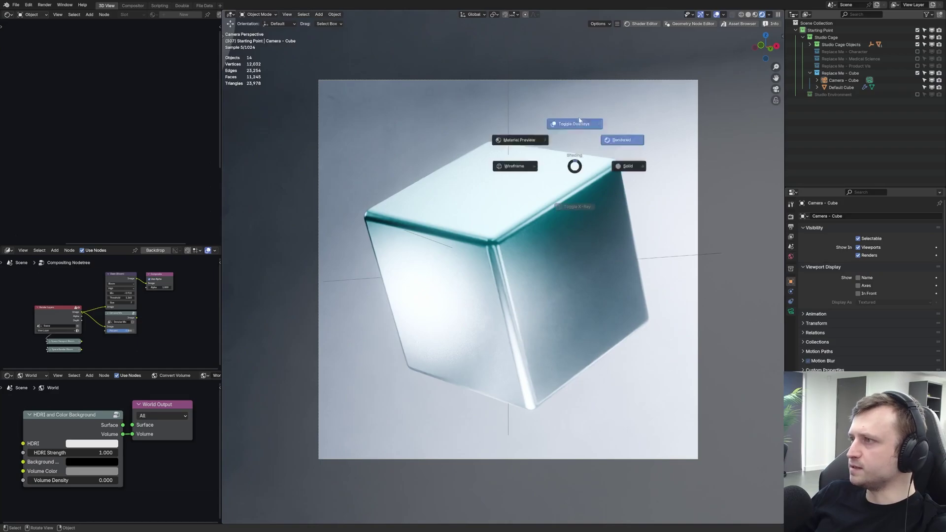
{"action": "left_click", "coordinate": [578, 123]}
{"action": "key", "text": "ctrl+z"}
- Save the current file as the default startup file, overwriting the main startup file
{"action": "left_click", "coordinate": [15, 5]}
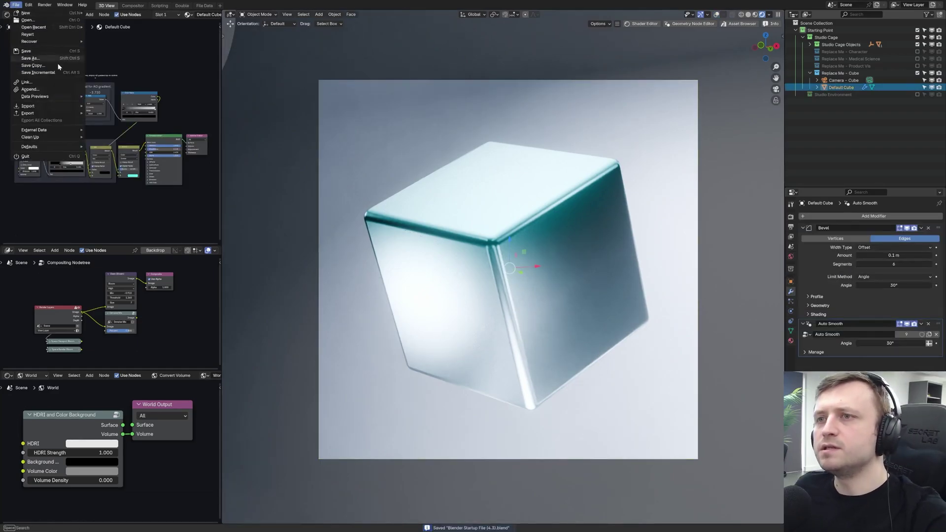
{"action": "left_click", "coordinate": [112, 147]}
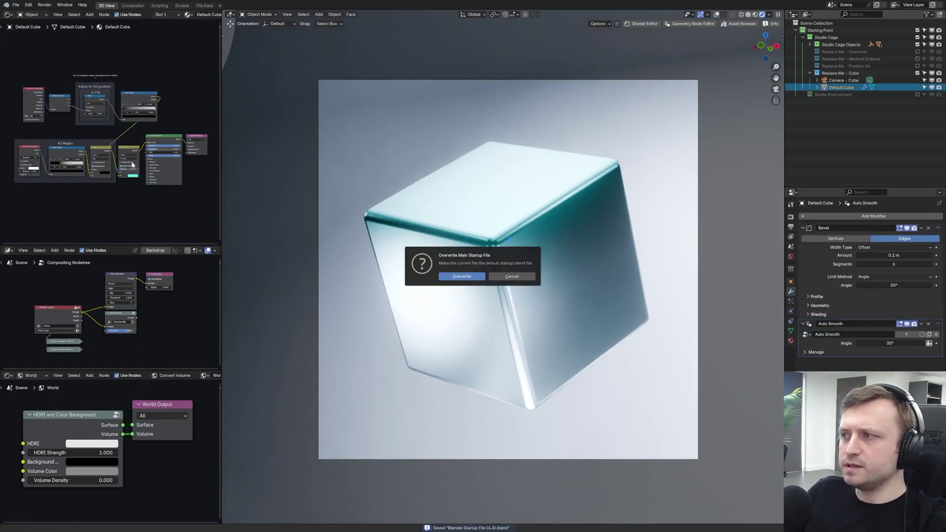
{"action": "left_click", "coordinate": [468, 275]}
{"action": "scroll", "coordinate": [355, 195], "scroll_direction": "up", "scroll_amount": 2}
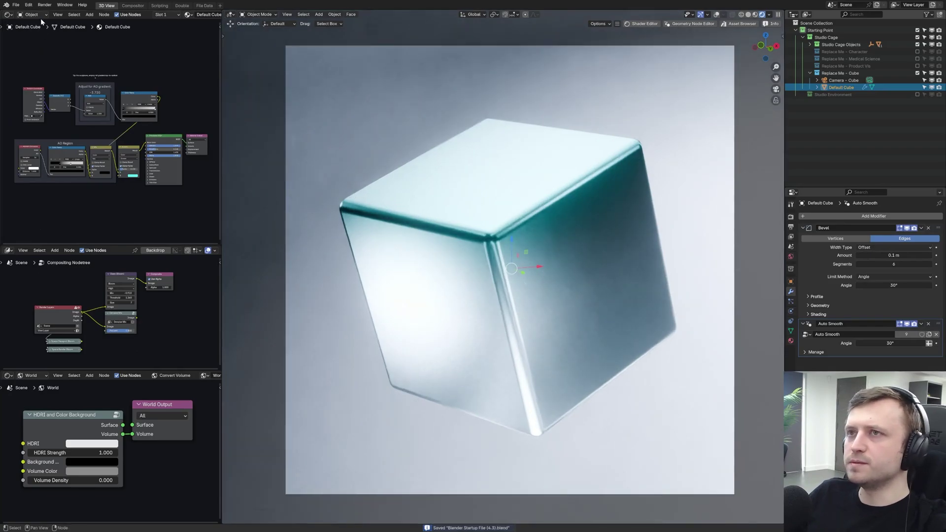